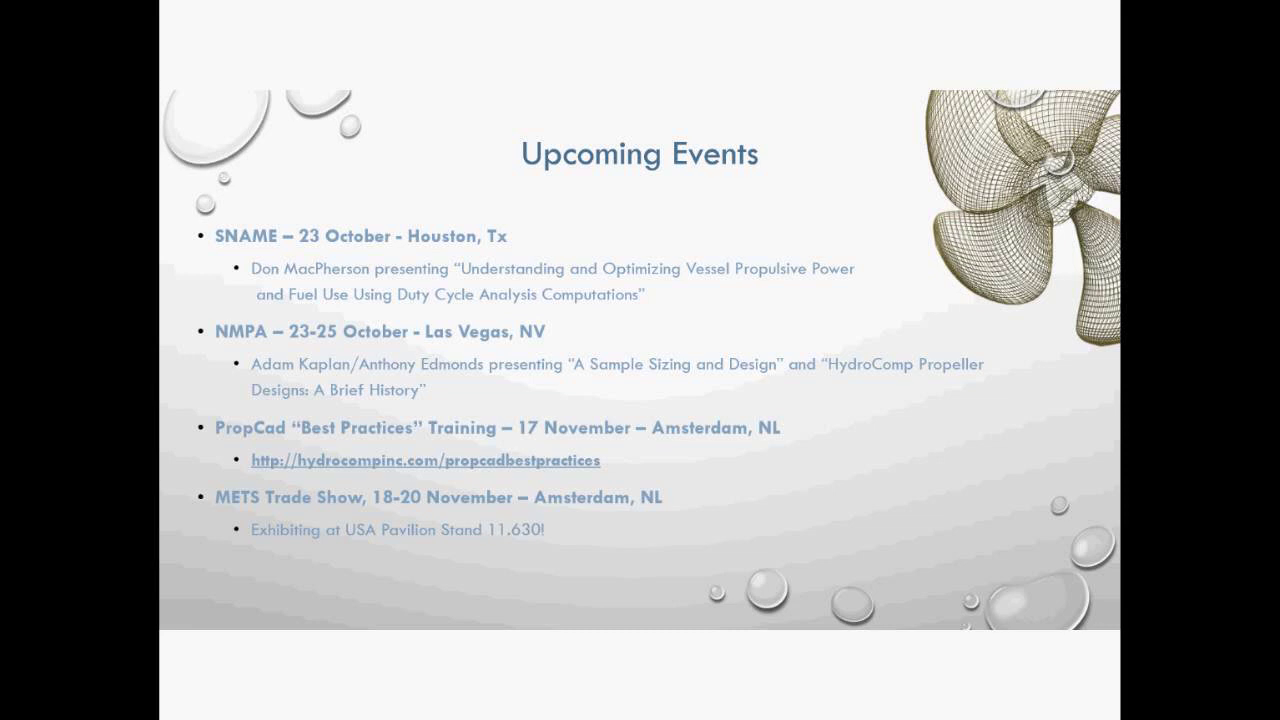
# - Switch from the PowerPoint slides to the PropCad window showing the BS4 4-blade propeller design
pyautogui.hotkey('alt', 'Tab')
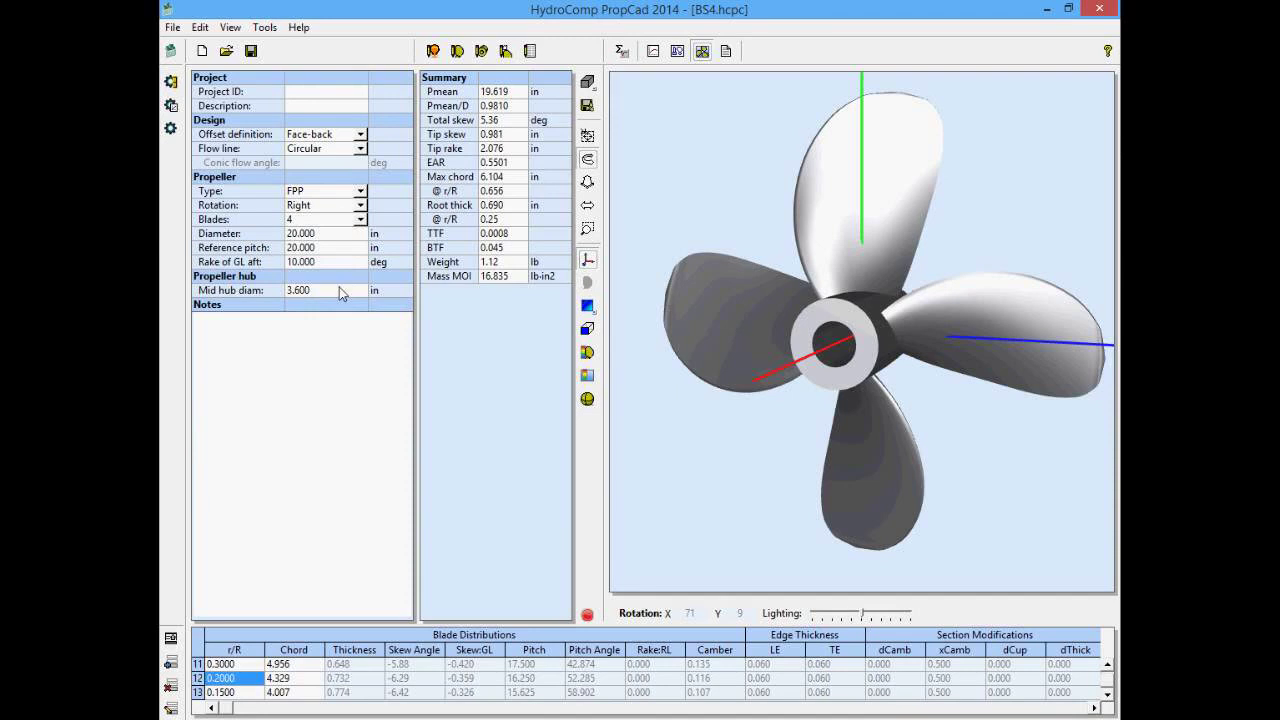
# - Keep right-hand rotation and expand the Blade Distributions grid to list every radial station
pyautogui.click(361, 205)
pyautogui.click(362, 208)
pyautogui.click(168, 640)
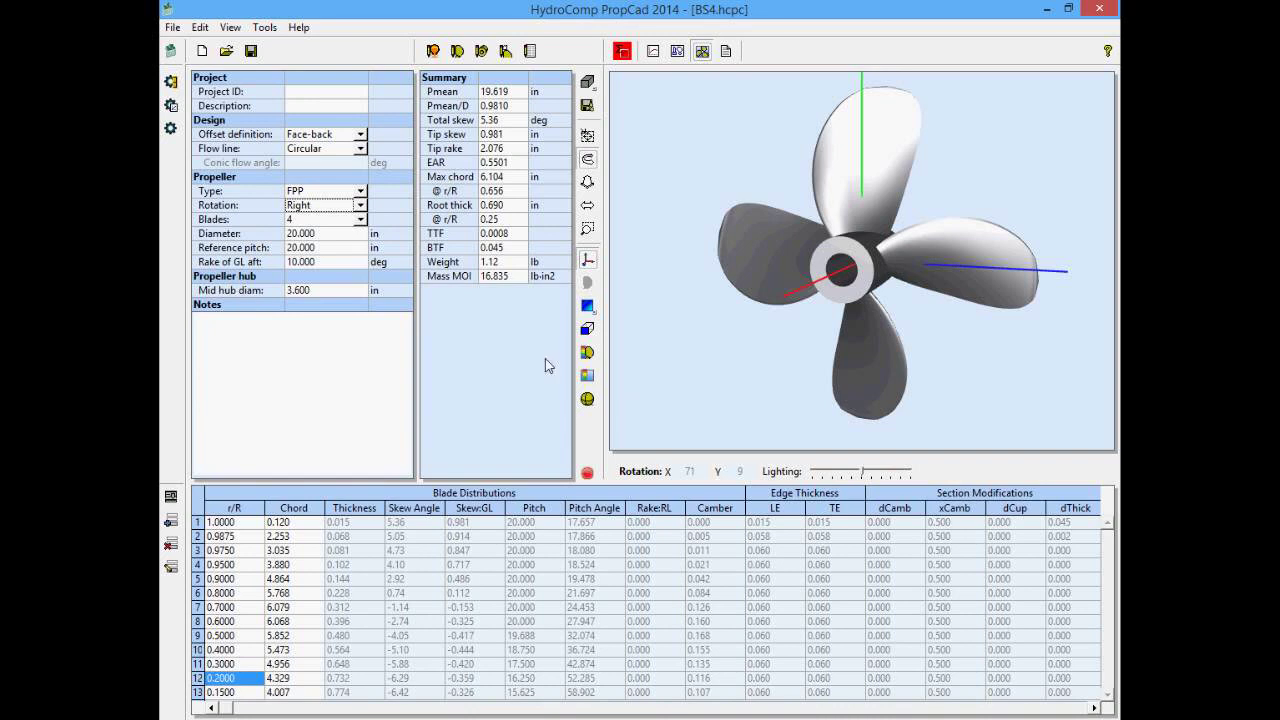
# - Start a new design without saving the old one, using imperial units with weight in lb
pyautogui.click(203, 52)
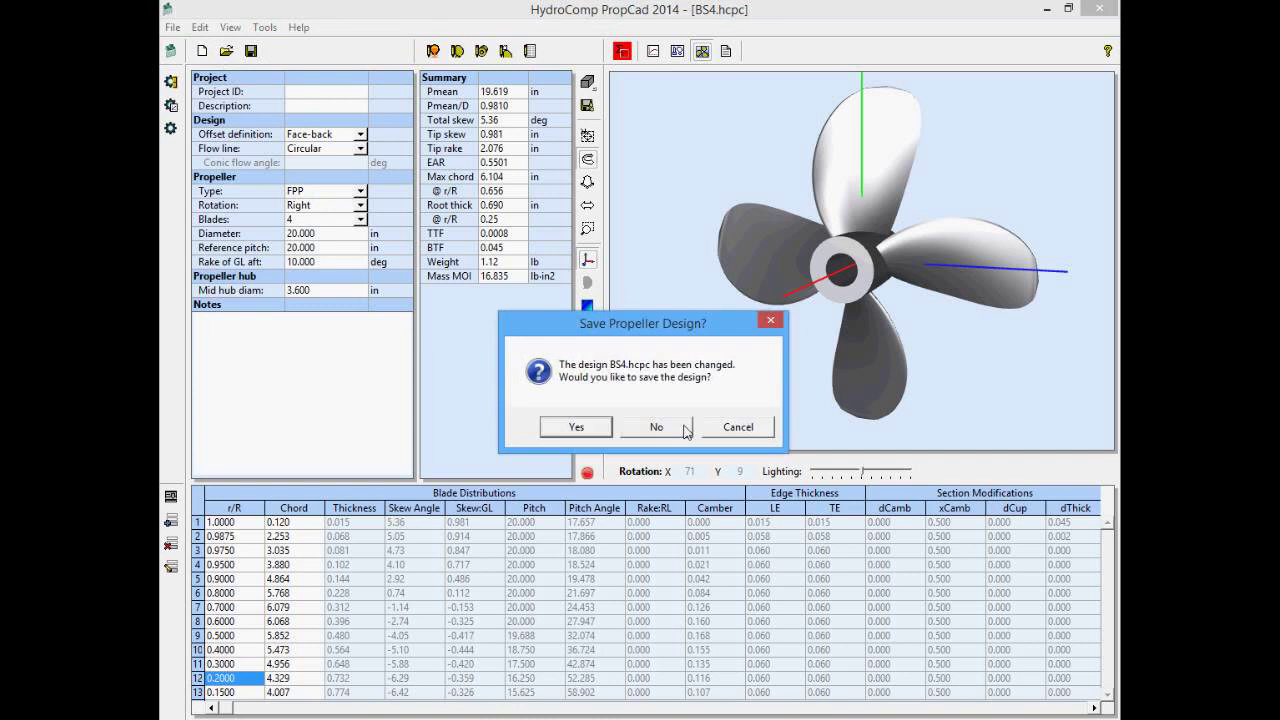
pyautogui.click(651, 424)
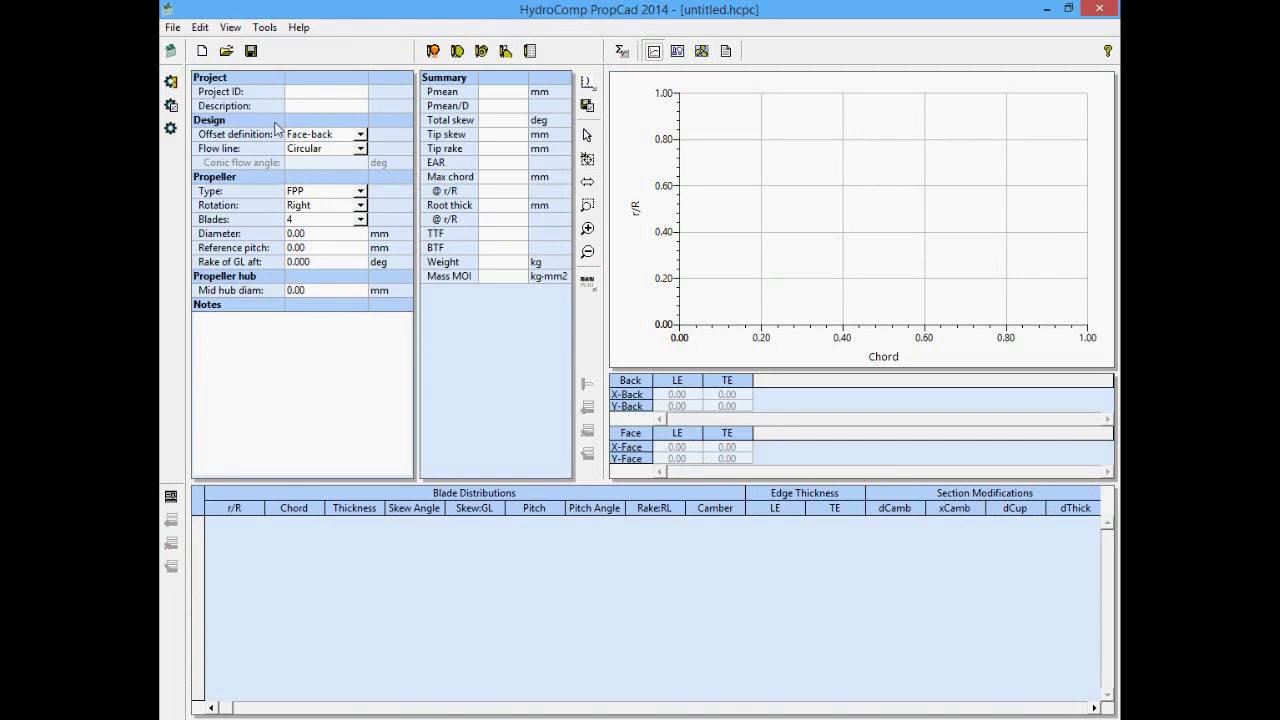
pyautogui.click(171, 83)
pyautogui.click(171, 83)
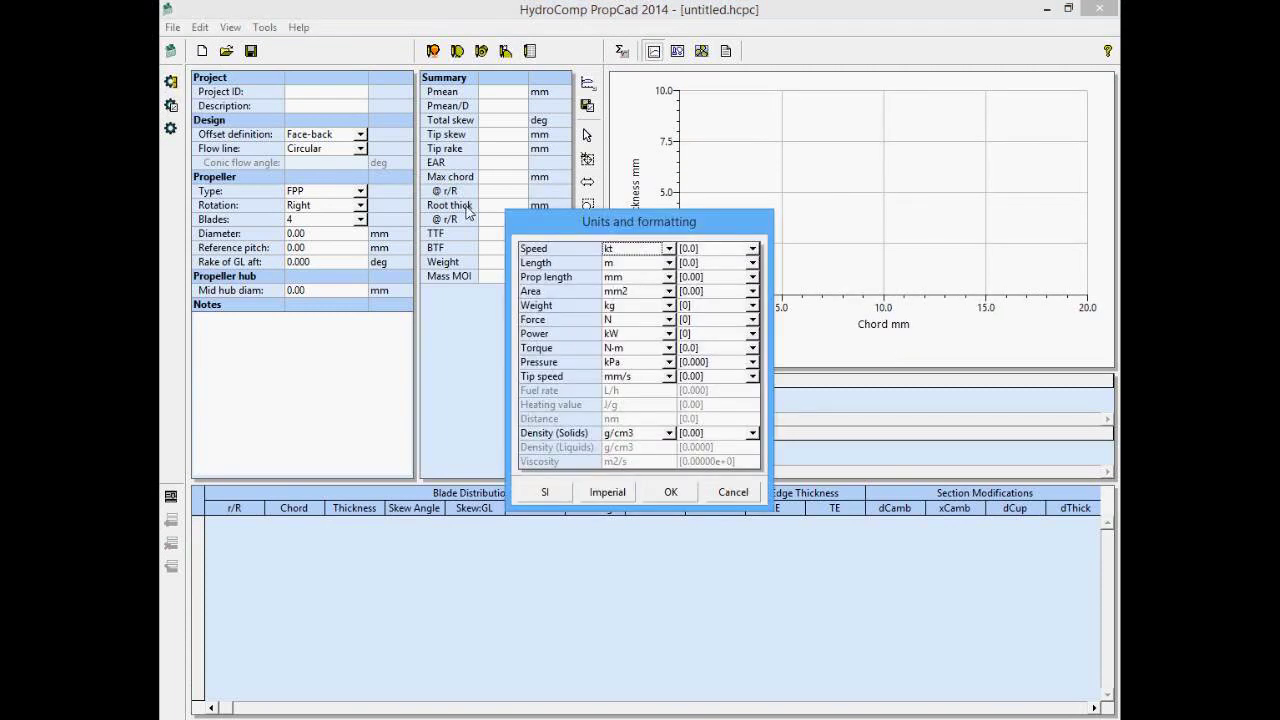
pyautogui.click(592, 493)
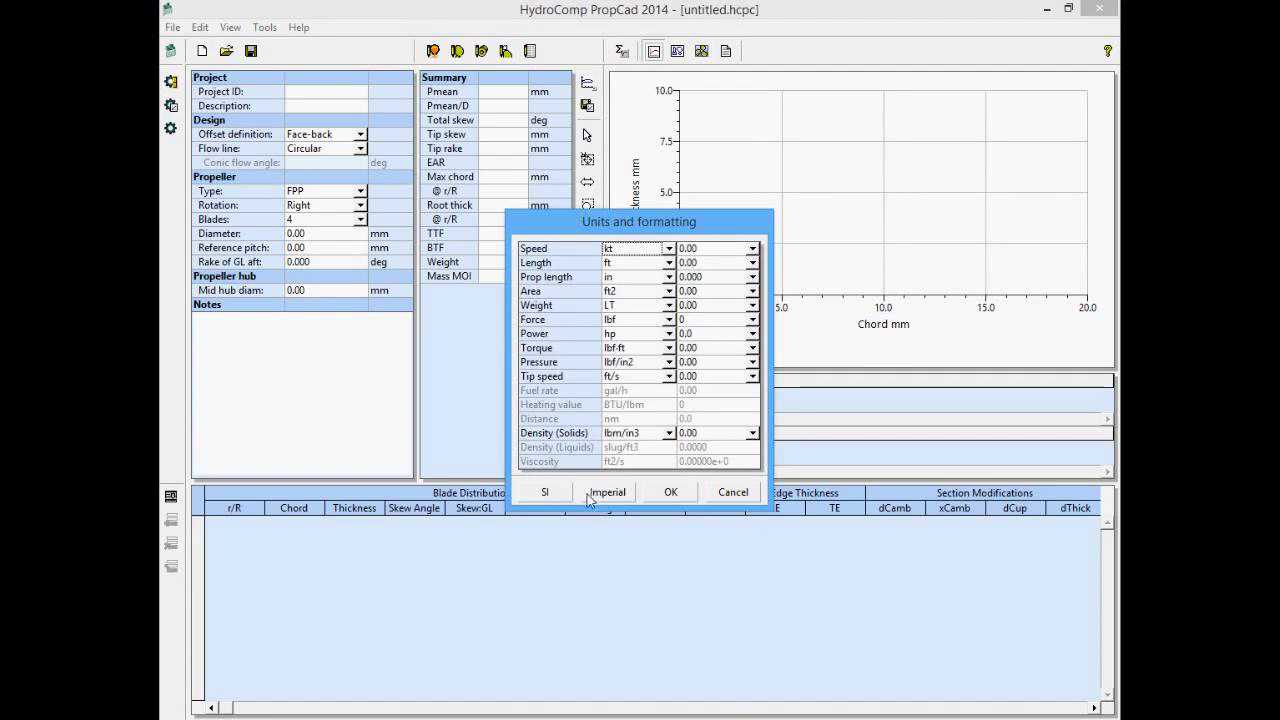
pyautogui.click(668, 306)
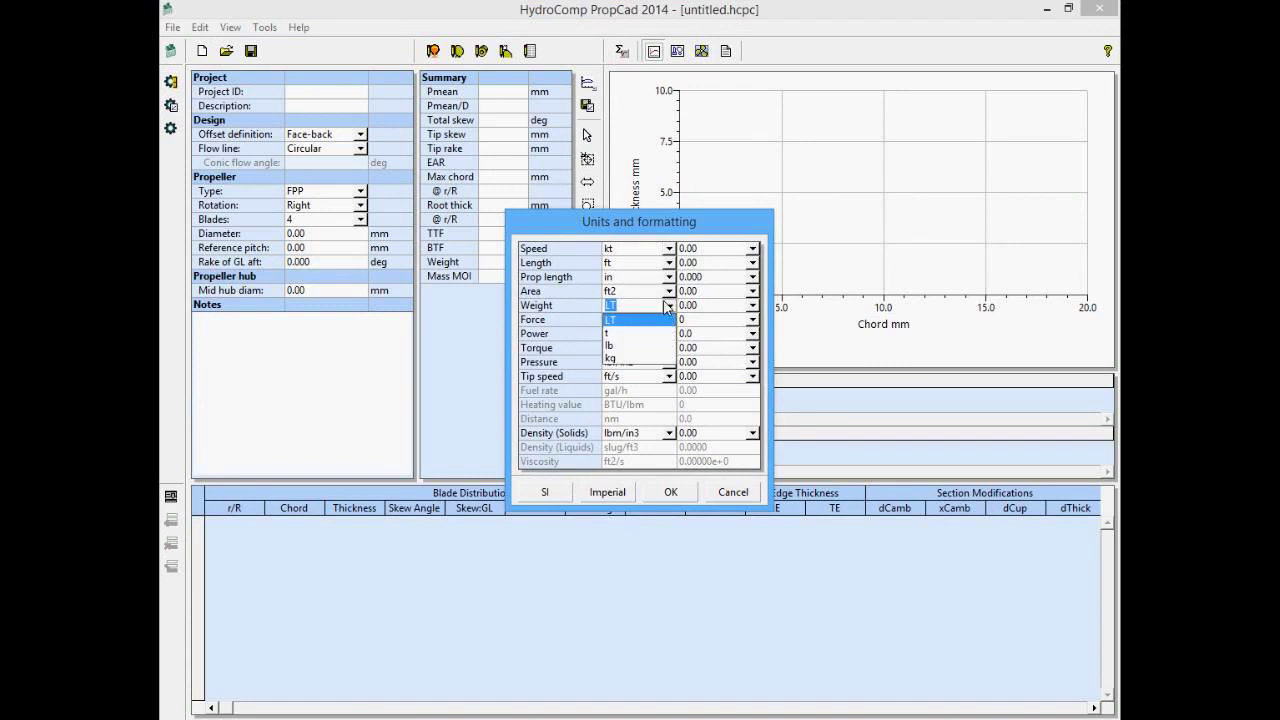
pyautogui.click(651, 350)
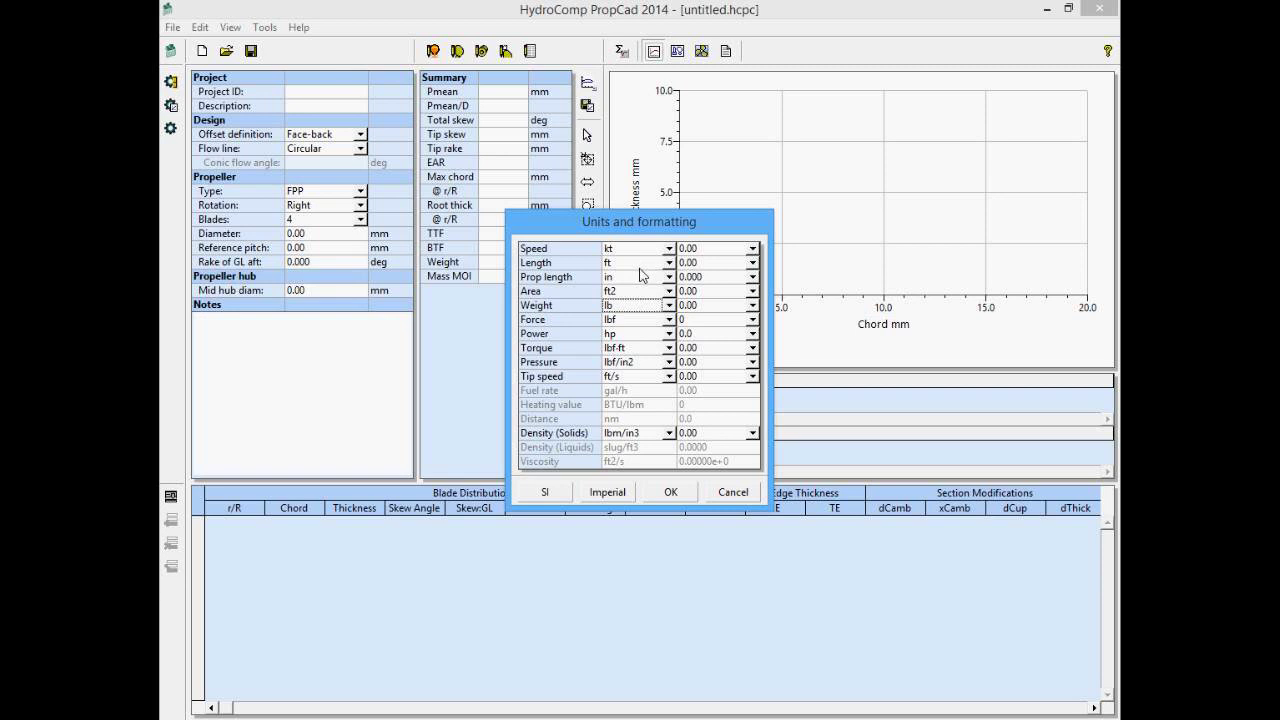
pyautogui.click(671, 496)
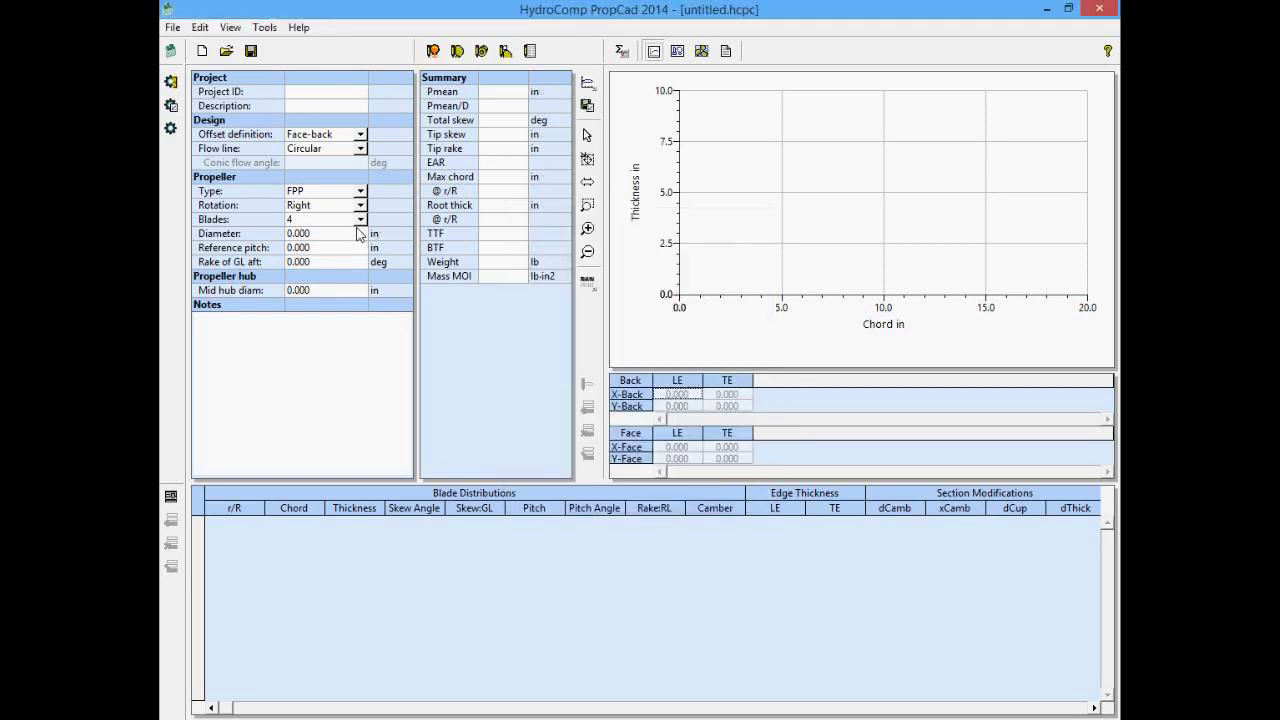
# - Enter project ID '2014.Webinar' and description 'My Webinar Session'
pyautogui.click(316, 93)
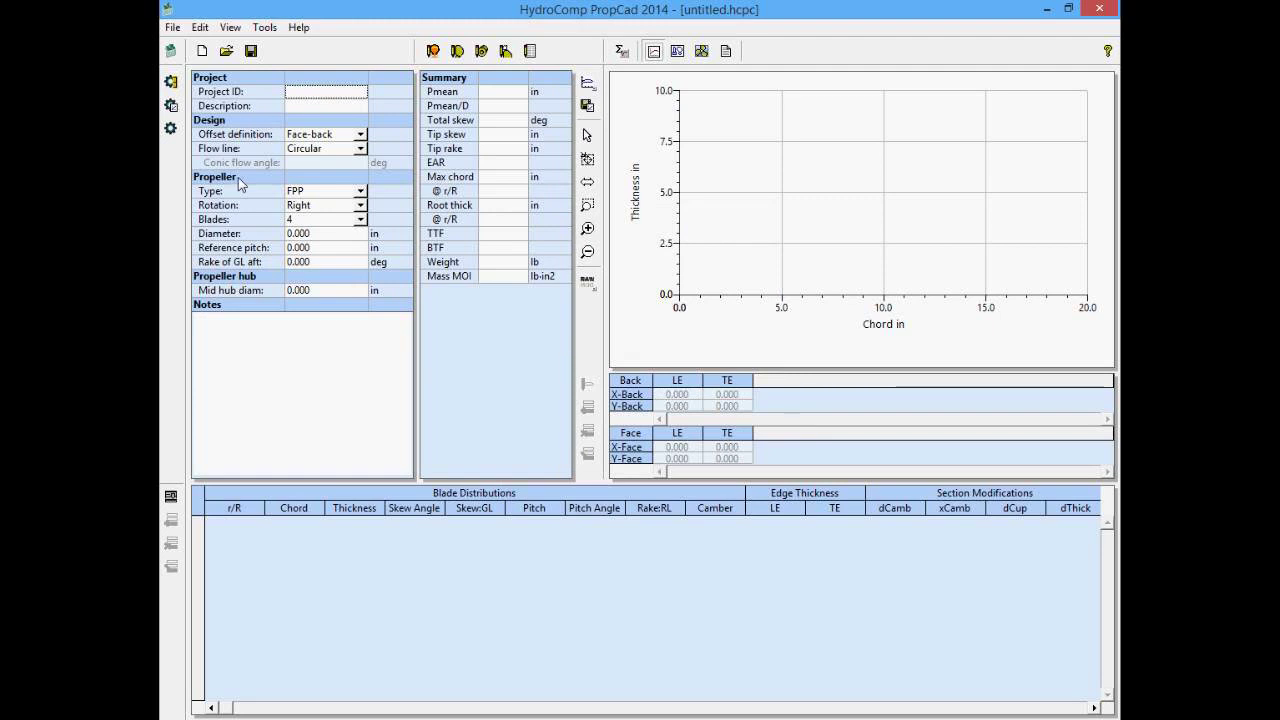
pyautogui.write('2014')
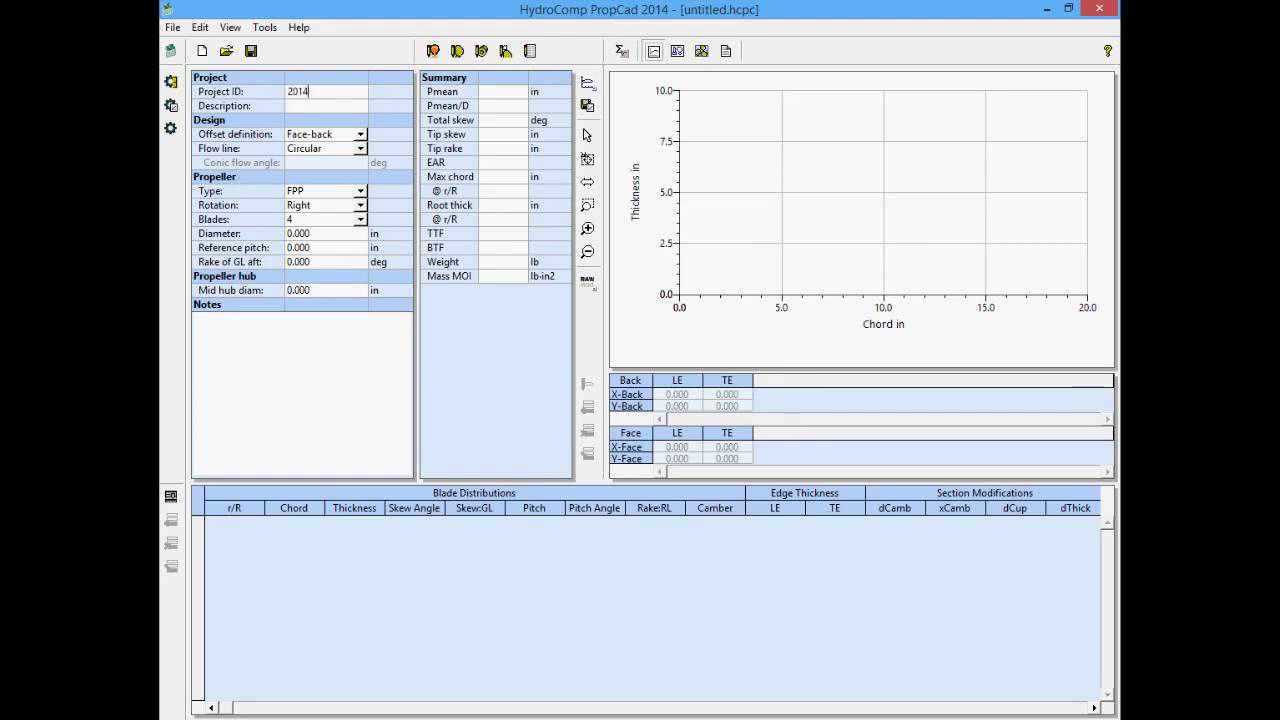
pyautogui.write('.Webinar')
pyautogui.press('Tab')
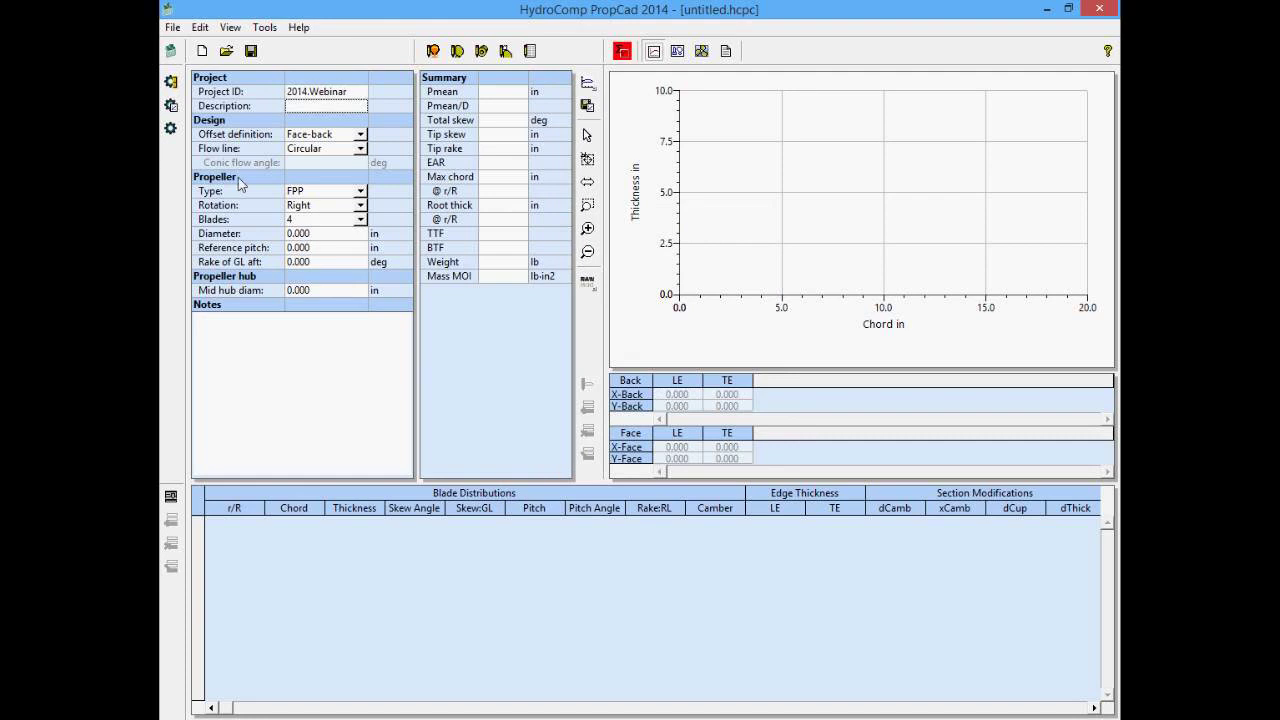
pyautogui.write('My Webinar Session')
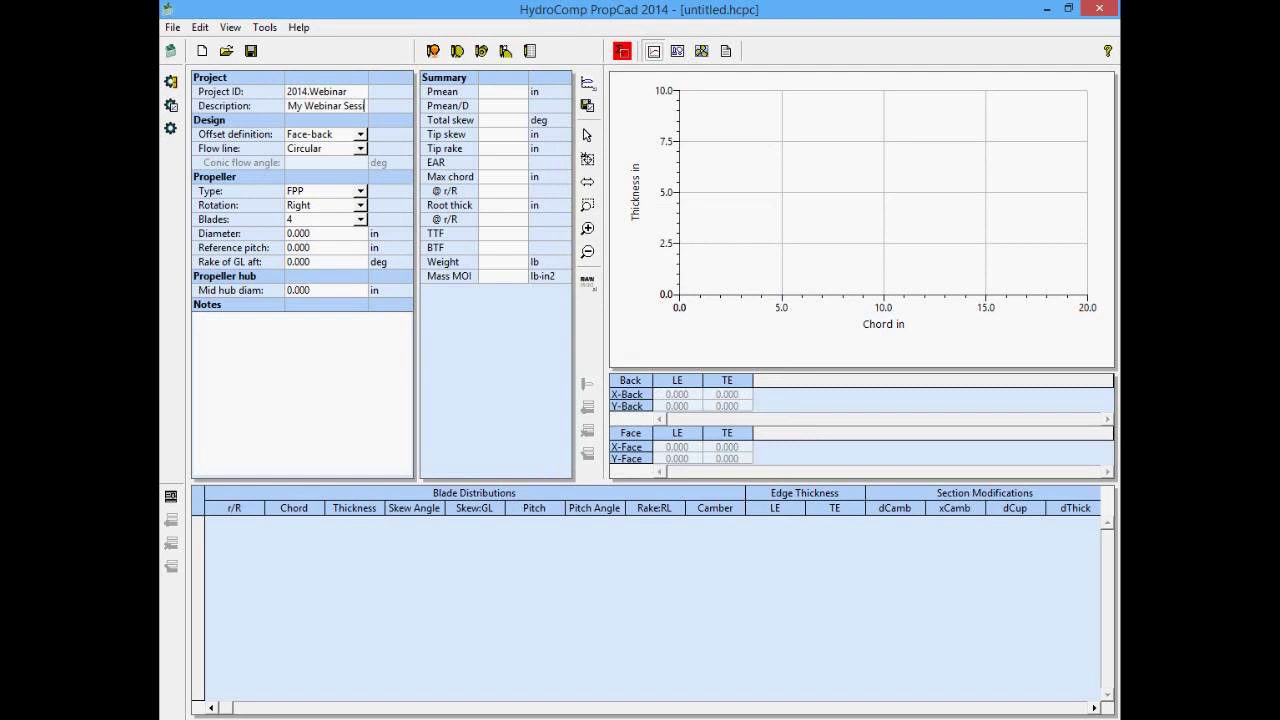
pyautogui.press('Tab')
pyautogui.press('Tab')
pyautogui.press('Tab')
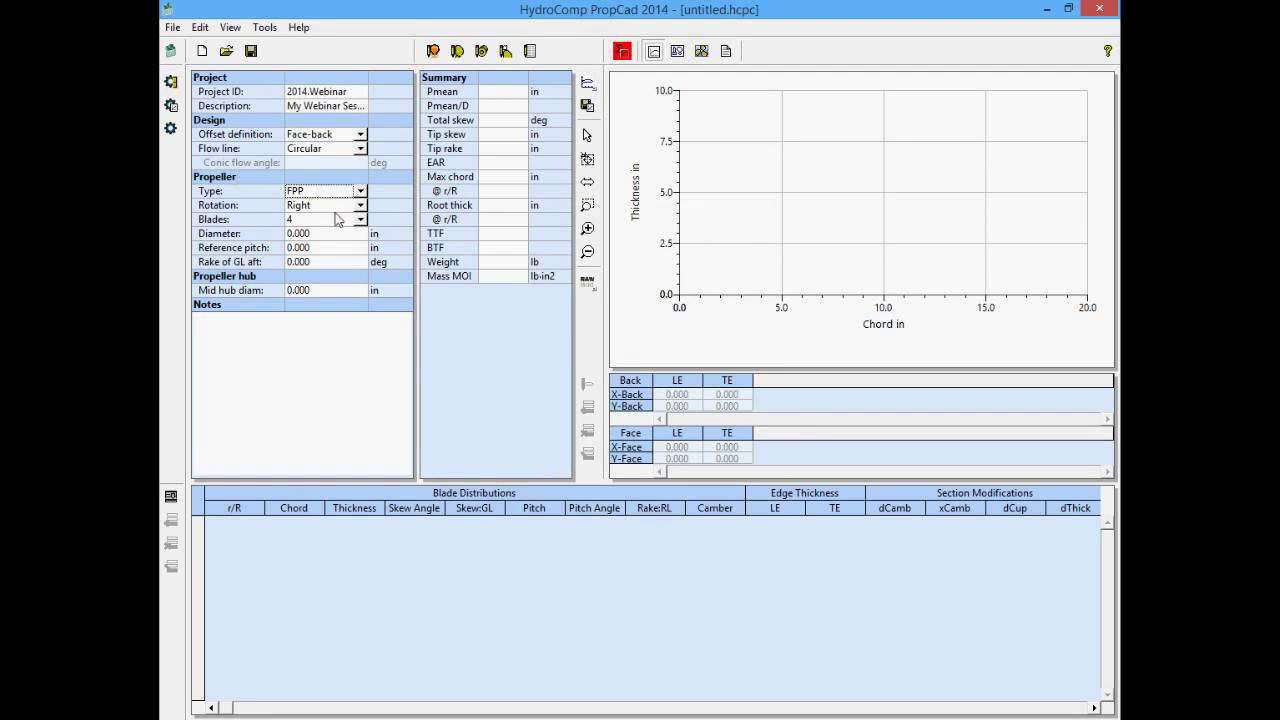
# - Set diameter 20 in, reference pitch 20 in, rake 10° and mid hub diameter 3.6 in
pyautogui.click(350, 233)
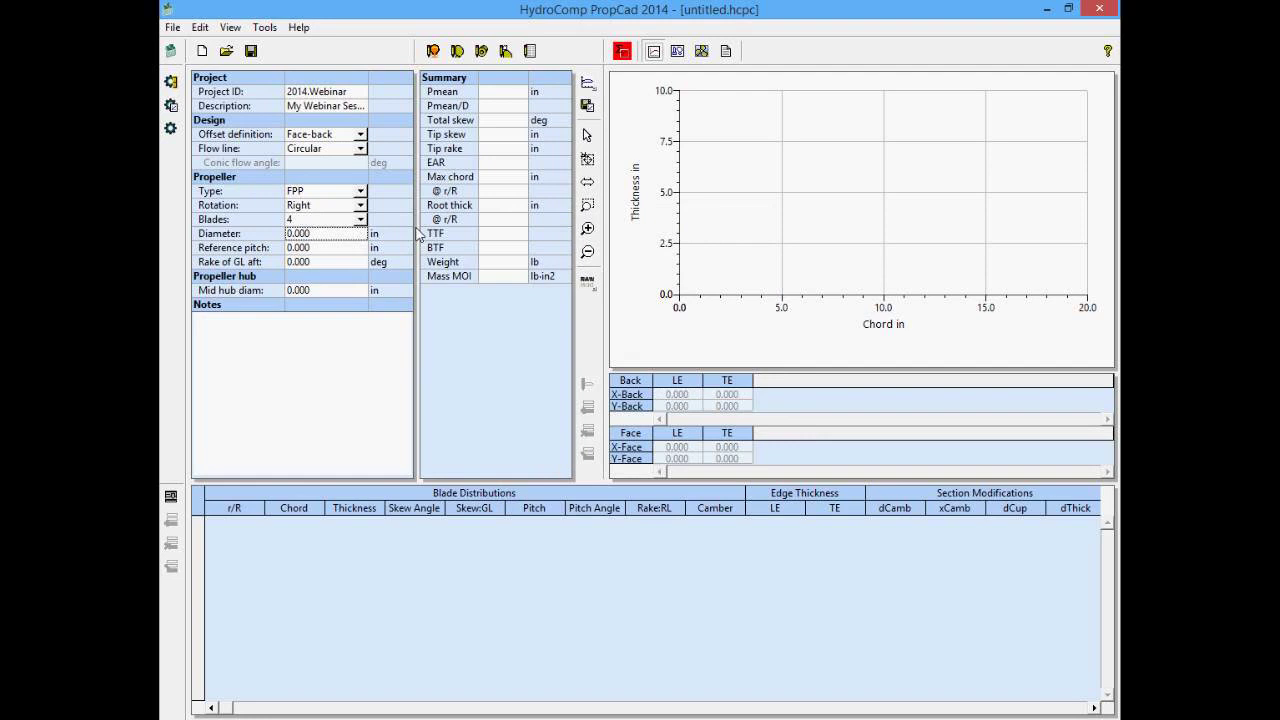
pyautogui.write('20')
pyautogui.press('Tab')
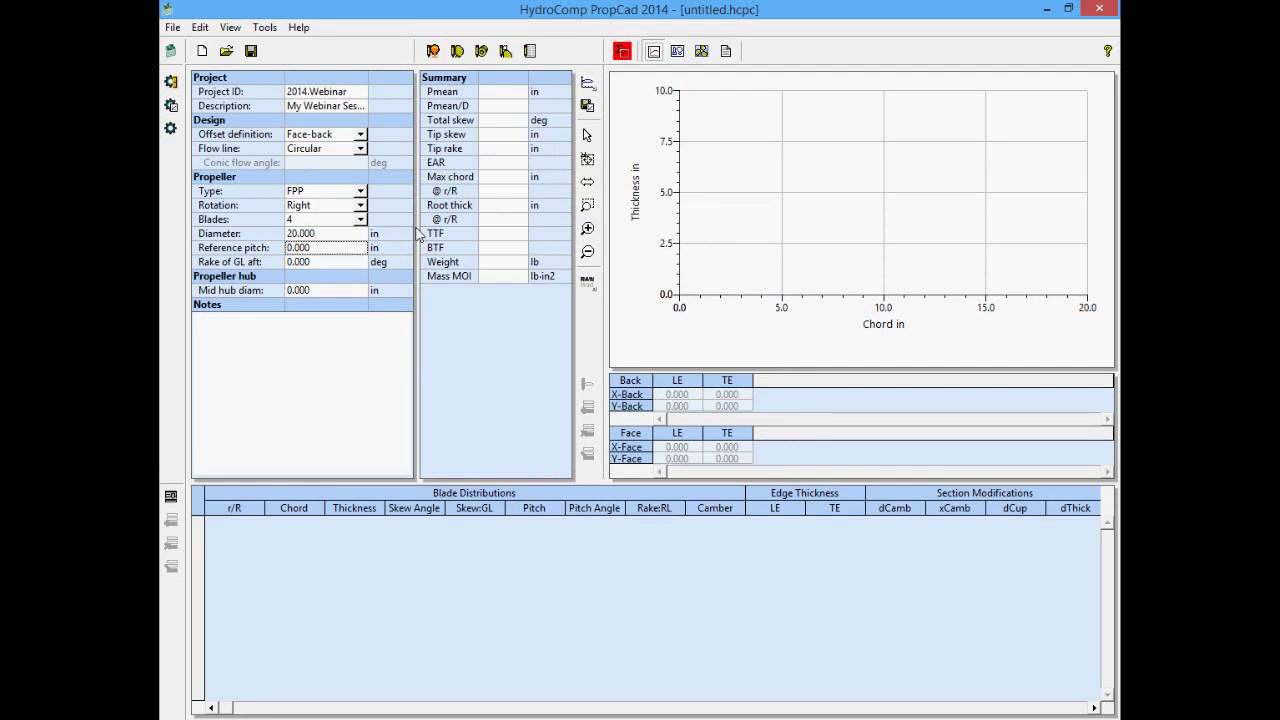
pyautogui.write('20')
pyautogui.press('Tab')
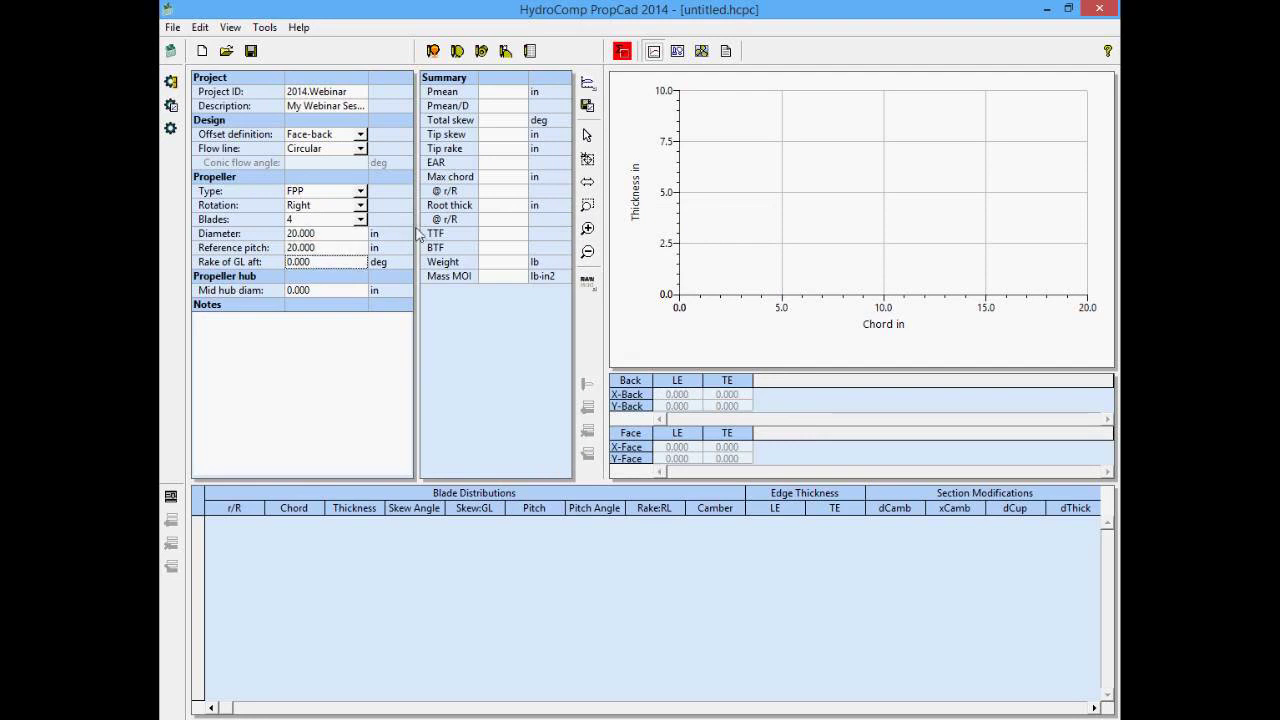
pyautogui.write('10')
pyautogui.press('Tab')
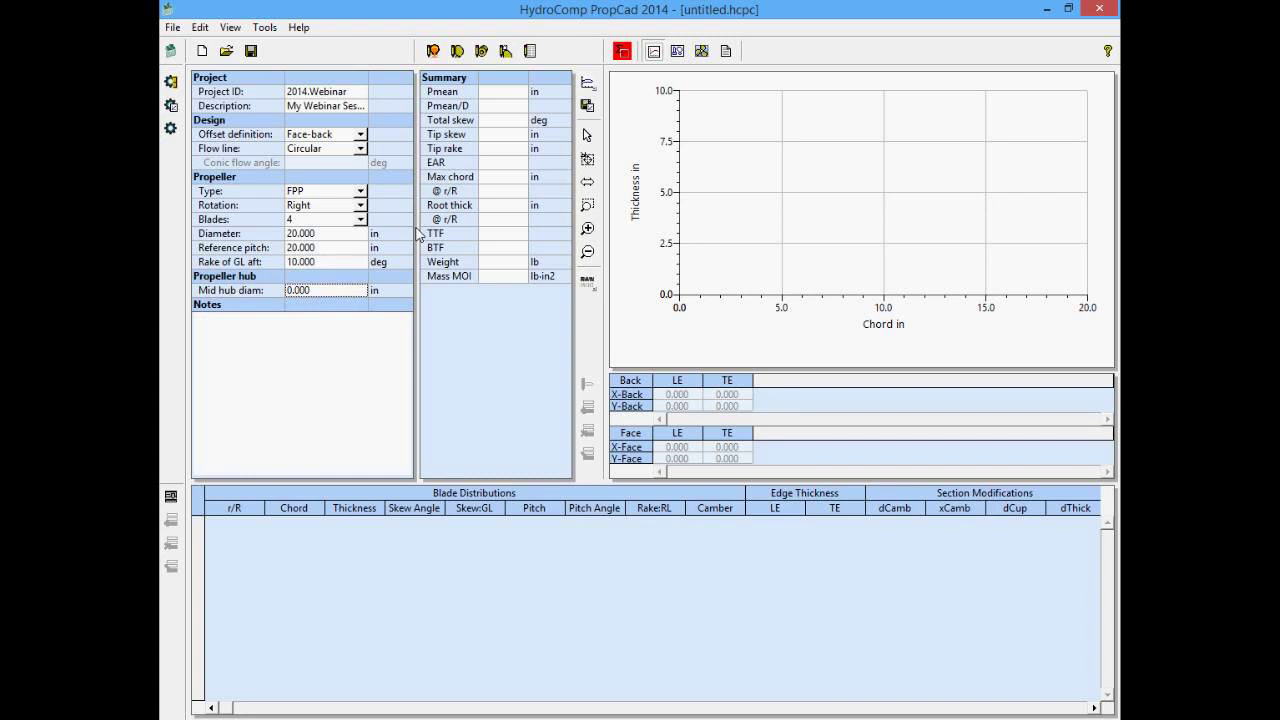
pyautogui.write('3.6')
pyautogui.press('Return')
# - Write the design notes '20x20-0.65-4-Blade'
pyautogui.click(271, 386)
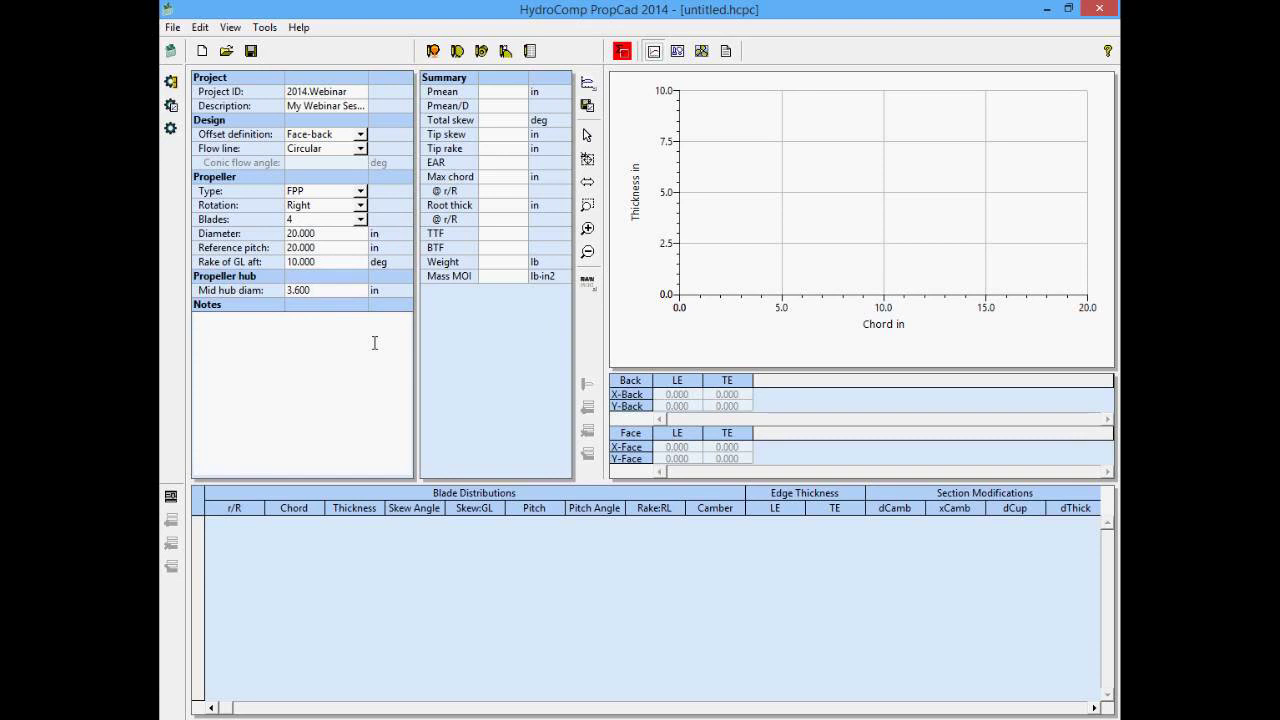
pyautogui.write('20x')
pyautogui.write('20-0')
pyautogui.write('.65-')
pyautogui.write('4-')
pyautogui.write('NiBrAl')
pyautogui.press('BackSpace')
pyautogui.press('BackSpace')
pyautogui.press('BackSpace')
pyautogui.press('BackSpace')
pyautogui.press('BackSpace')
pyautogui.press('BackSpace')
pyautogui.write('Blade')
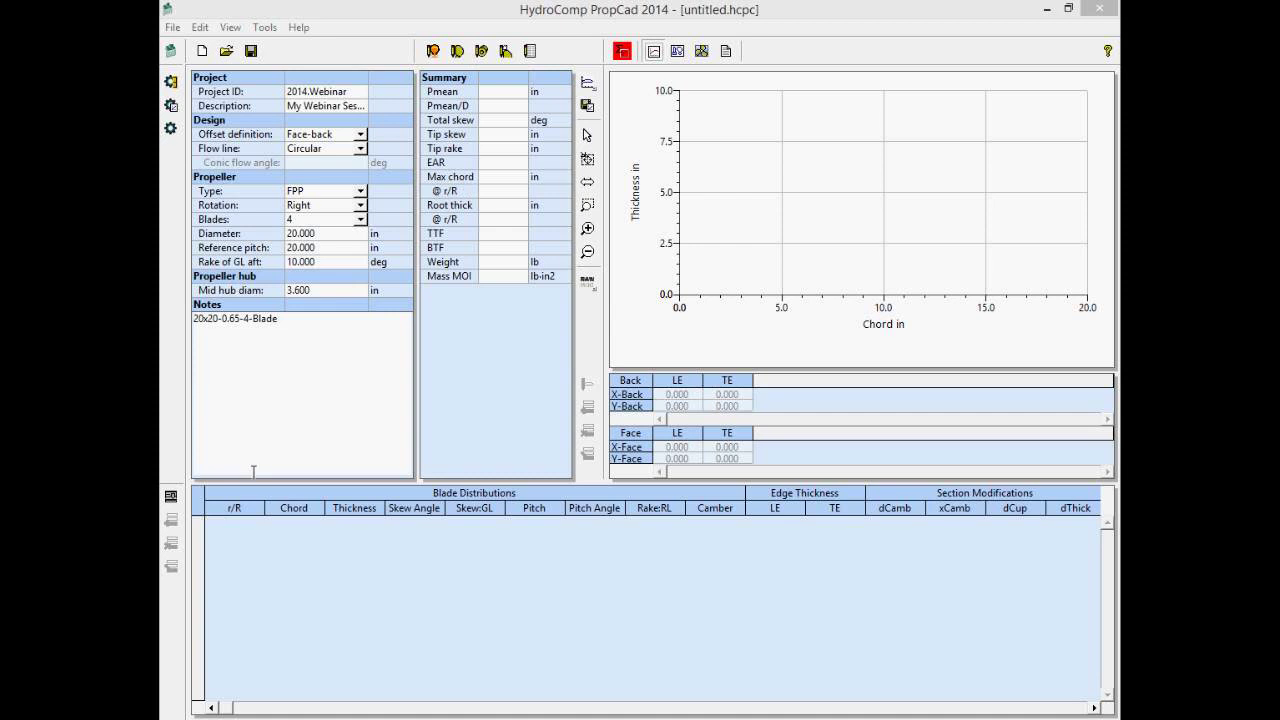
pyautogui.click(271, 392)
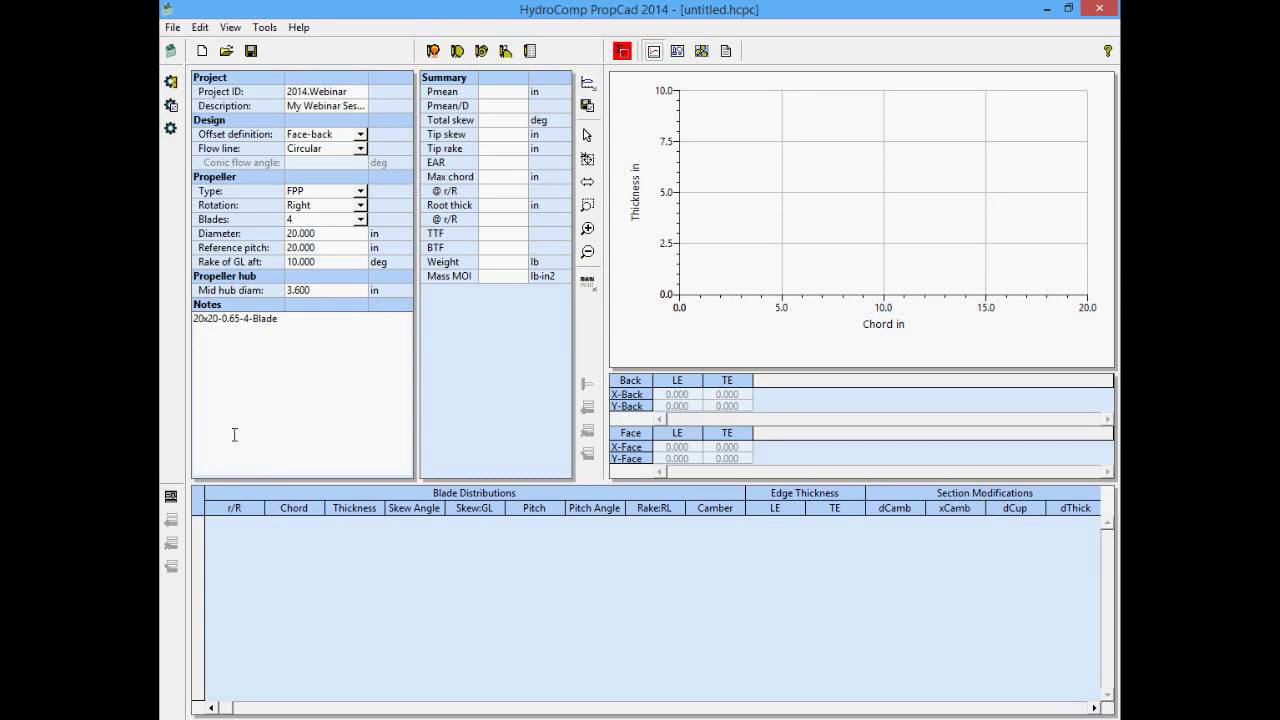
# - In PropCad Builder, choose the B-series preset, standard 0.030 in LE radius and 0.65 expanded BAR
pyautogui.click(456, 54)
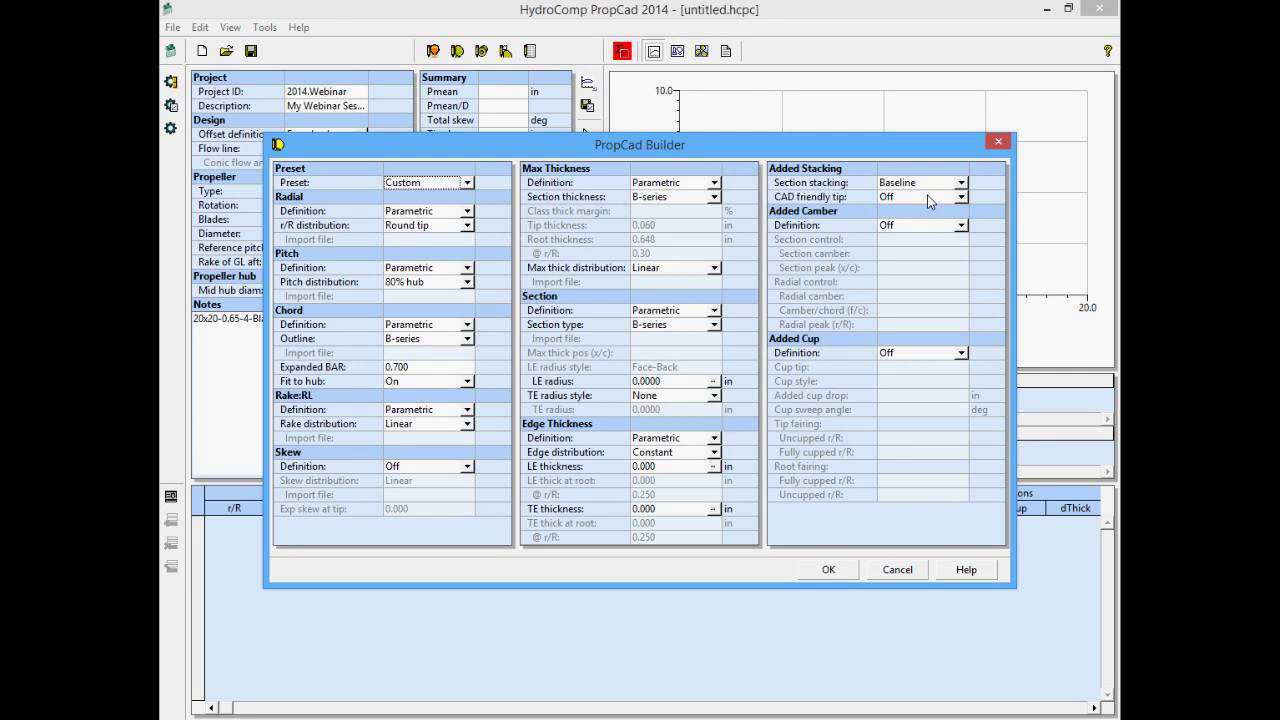
pyautogui.click(468, 183)
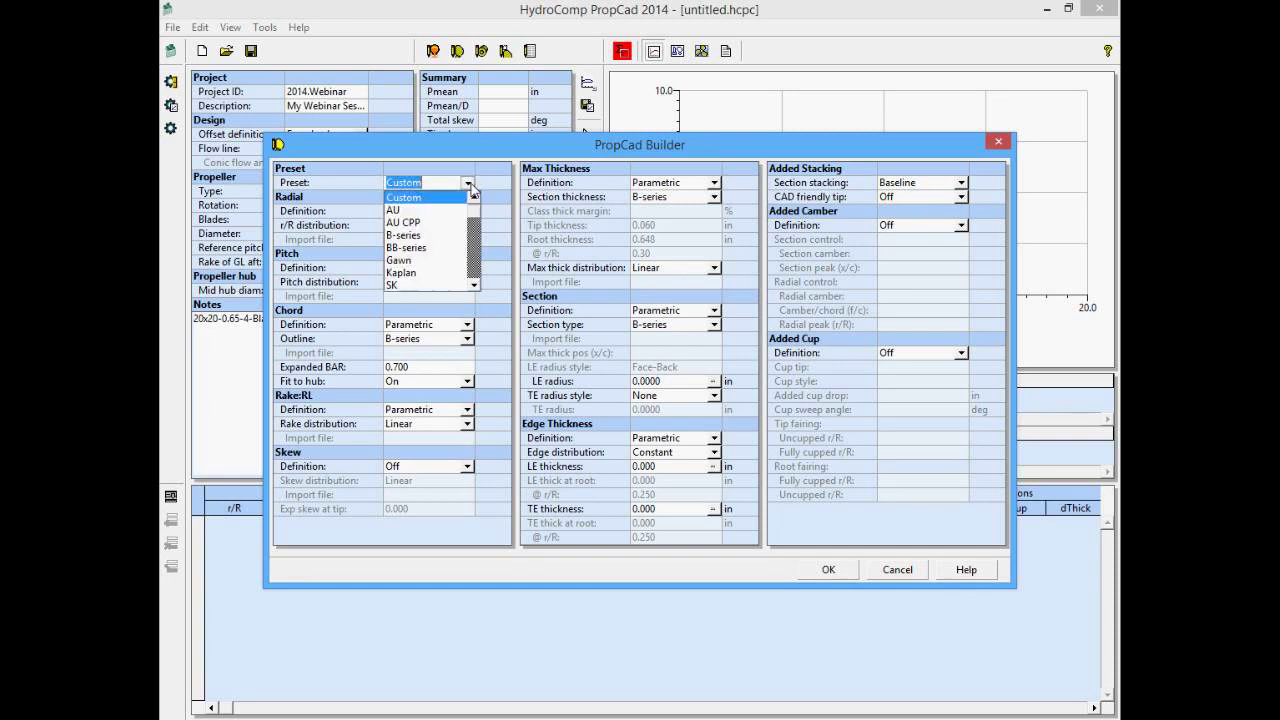
pyautogui.click(438, 236)
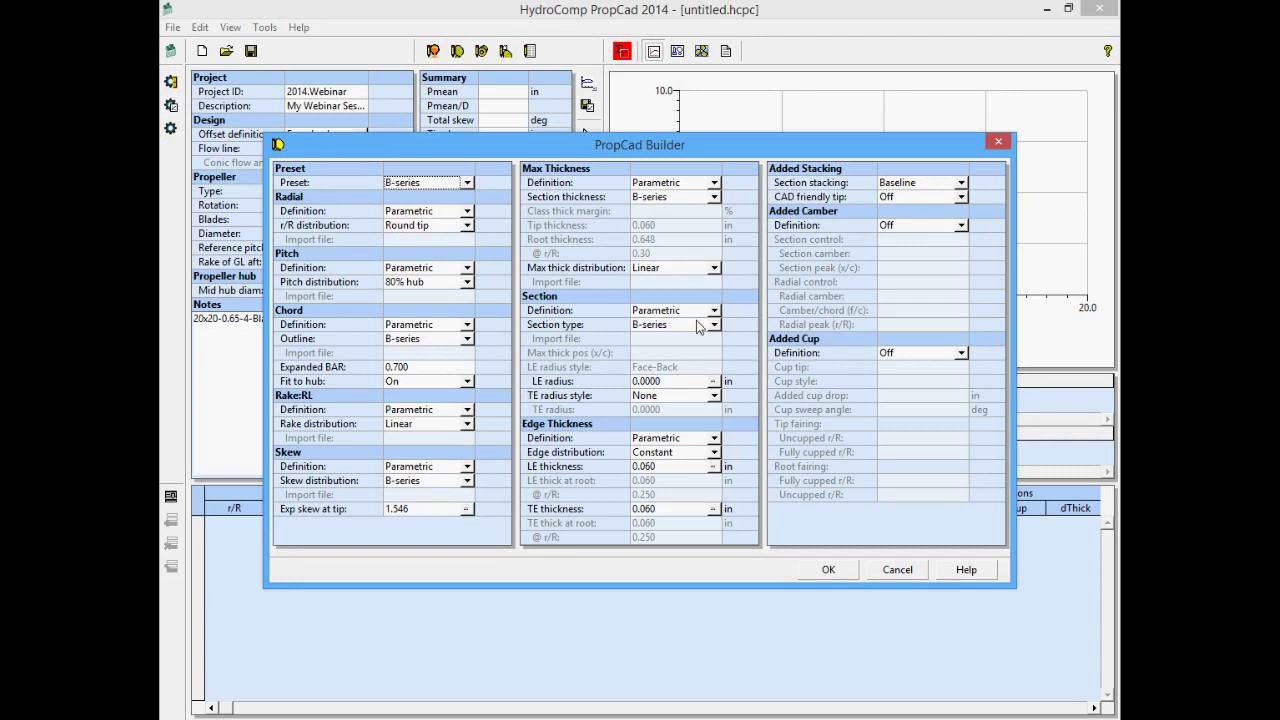
pyautogui.click(714, 382)
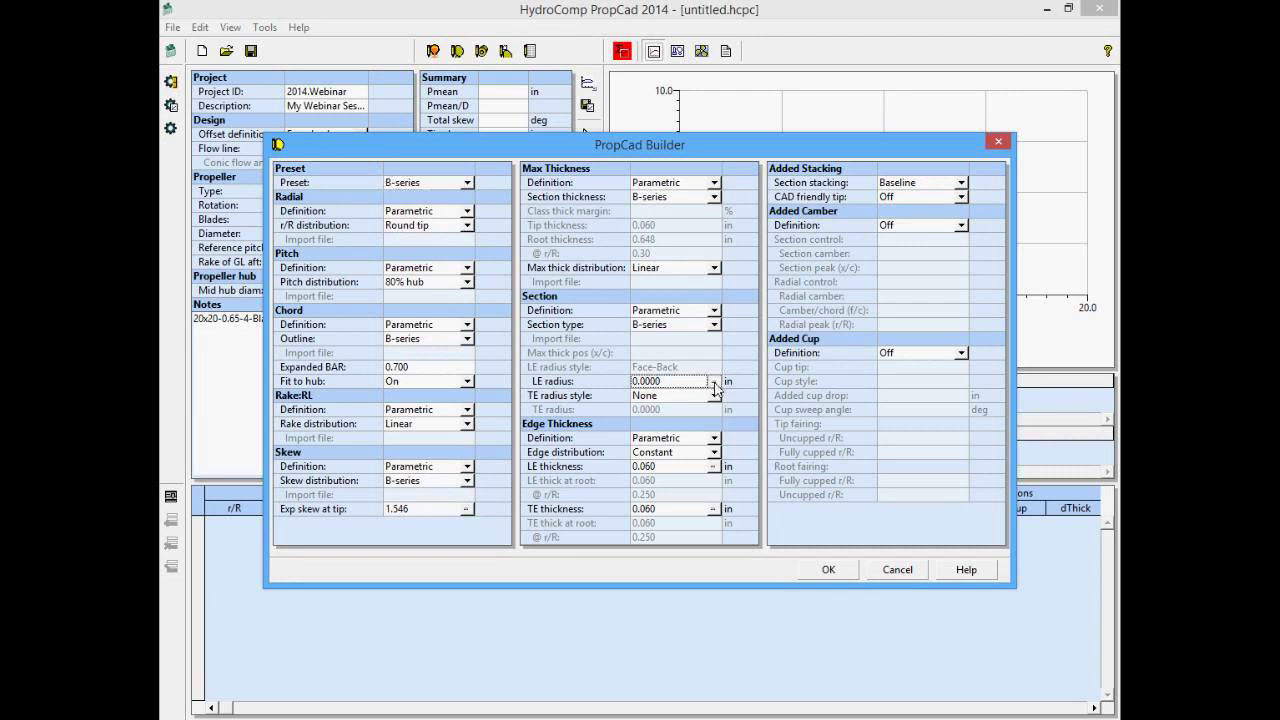
pyautogui.click(800, 421)
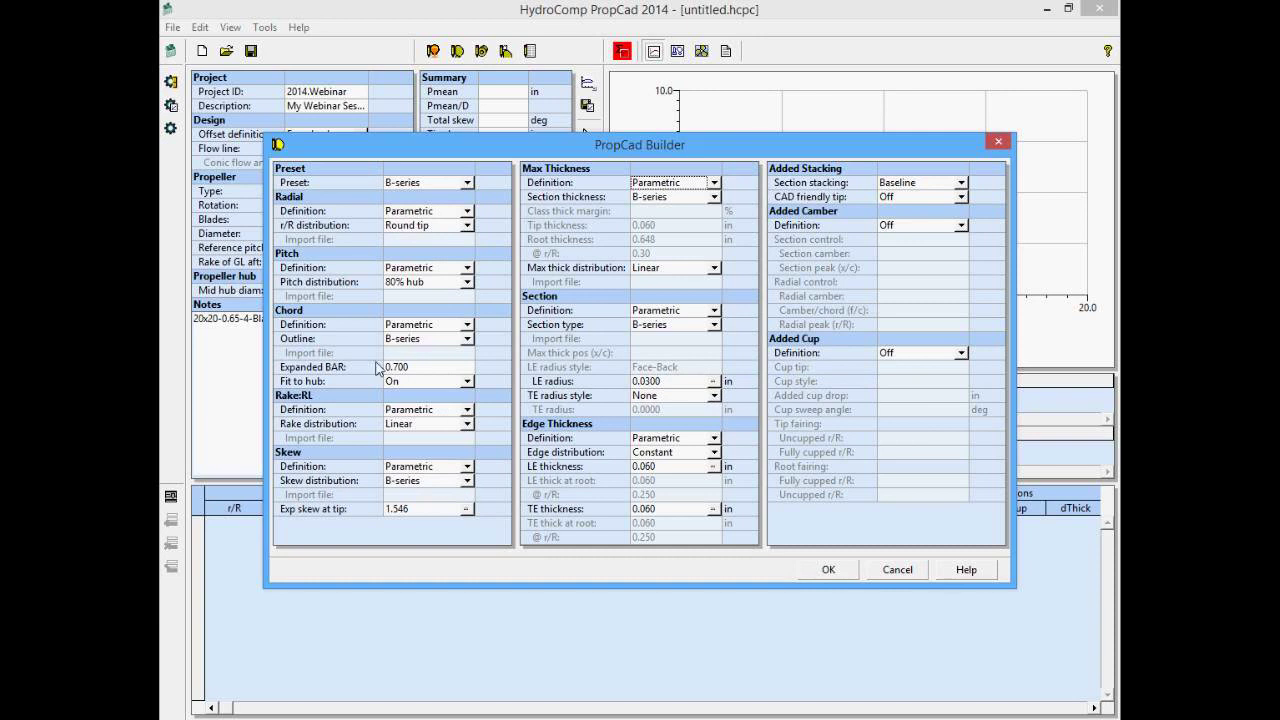
pyautogui.click(423, 370)
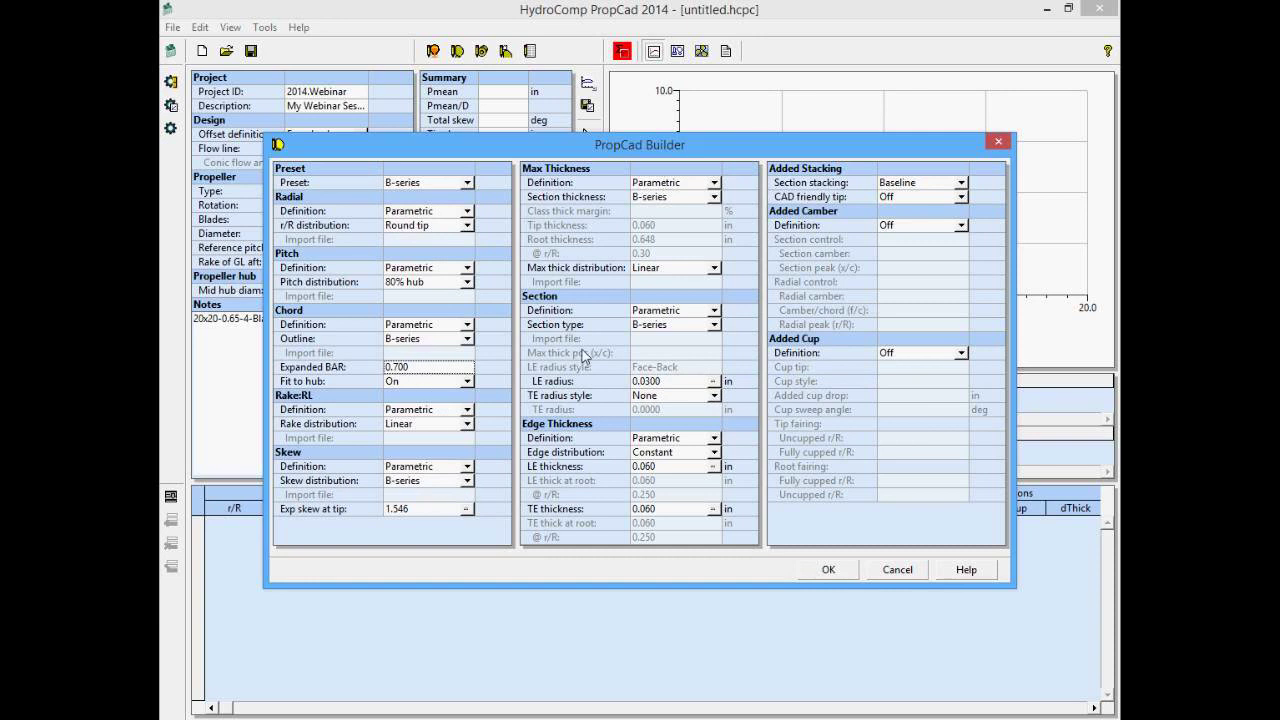
pyautogui.write('0.65')
pyautogui.press('Return')
# - Build the blade and display it in an enlarged 3-D view
pyautogui.click(829, 571)
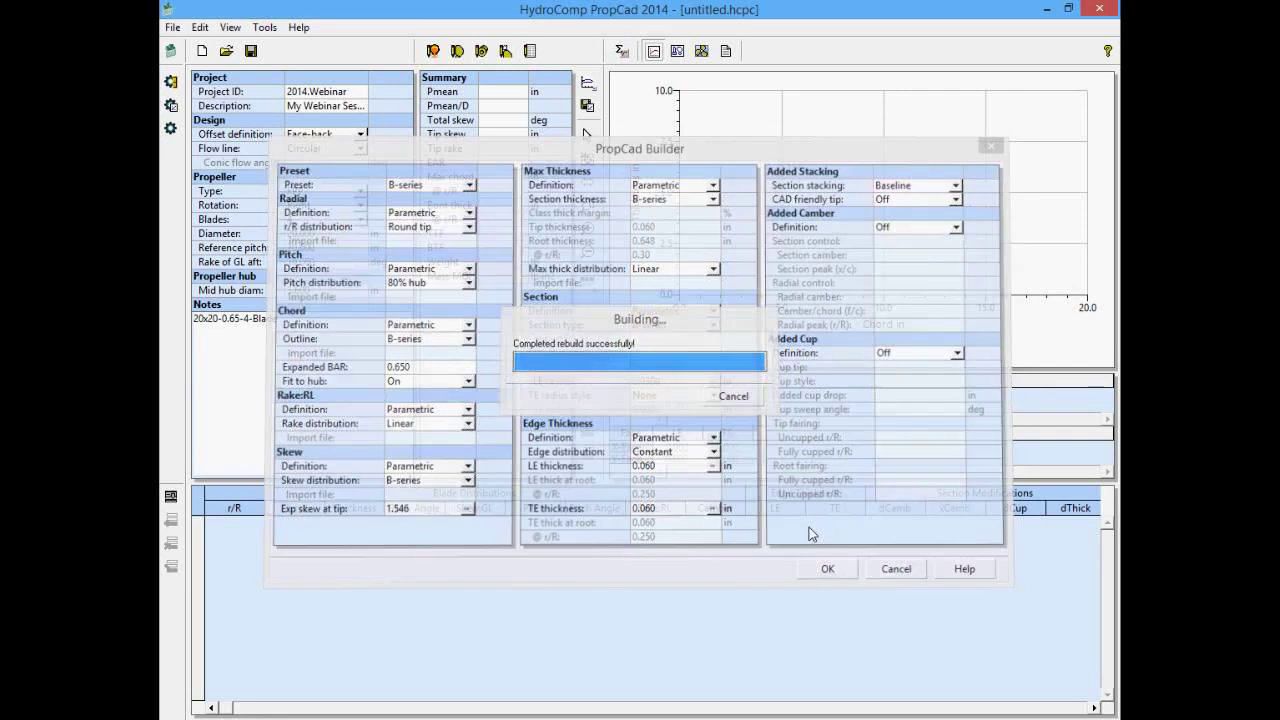
pyautogui.click(702, 51)
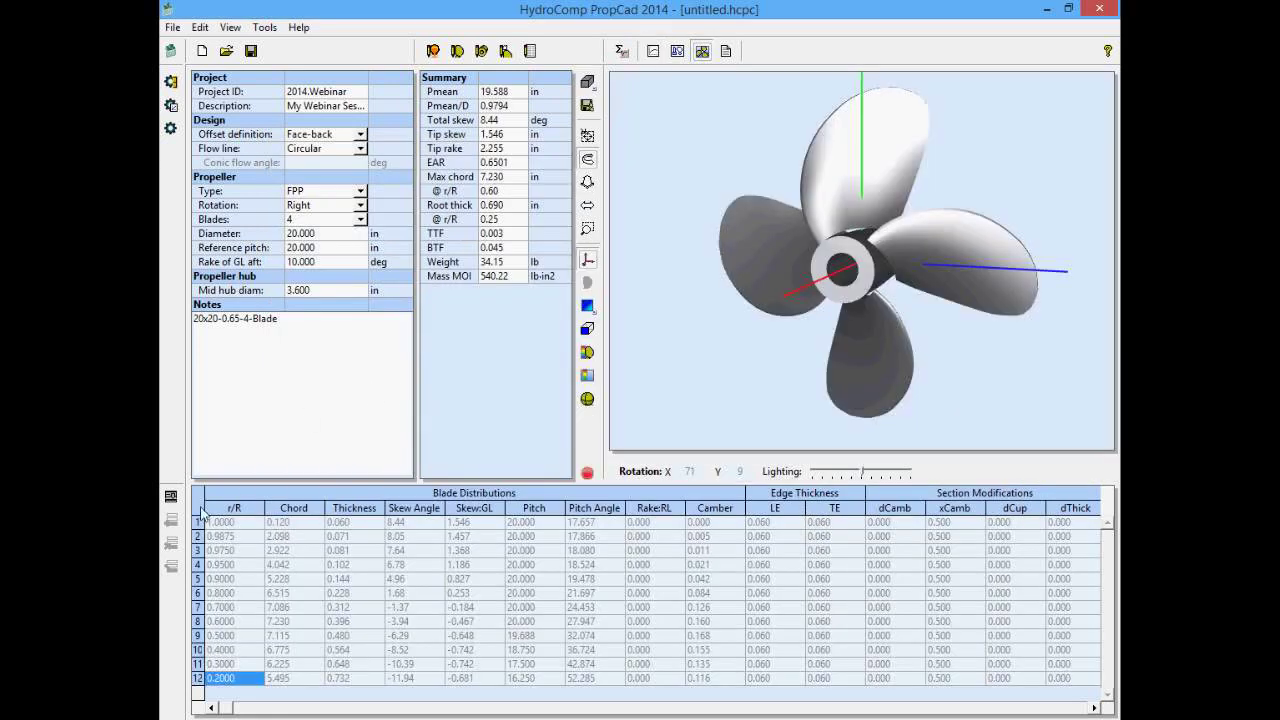
pyautogui.click(171, 497)
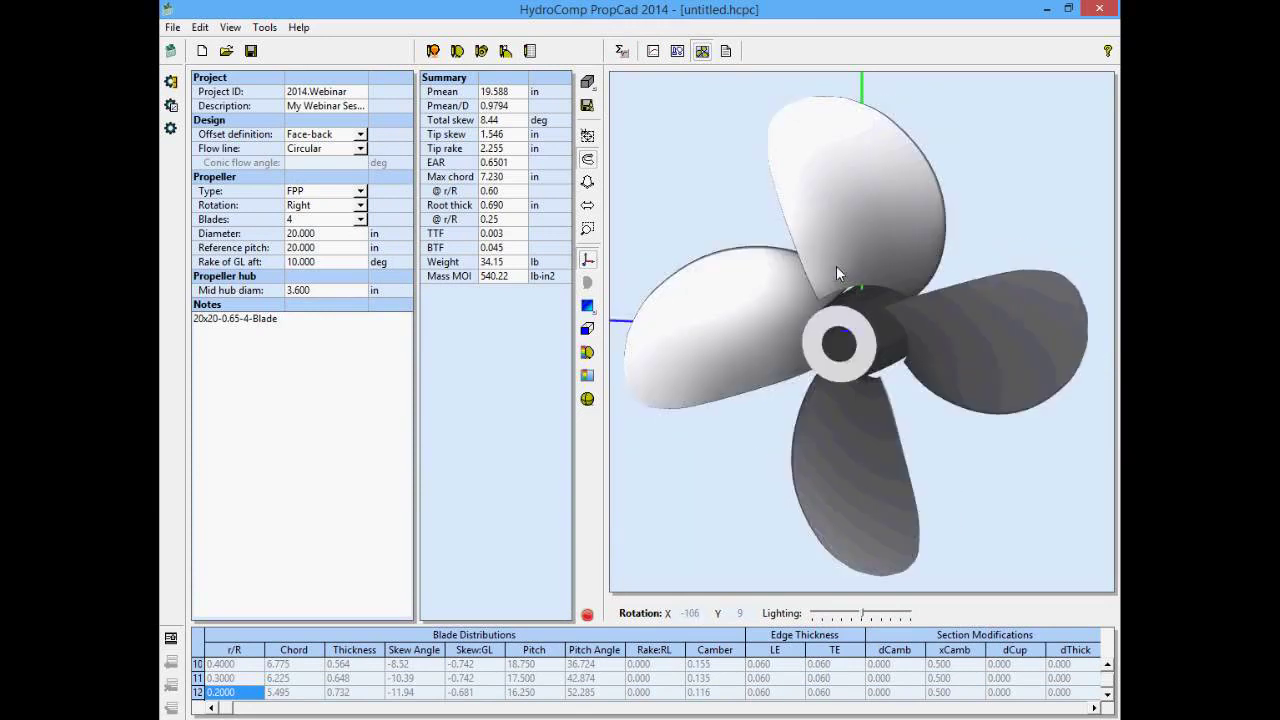
# - Rebuild the propeller with blade smoothing turned off, viewed at an angle
pyautogui.click(836, 266)
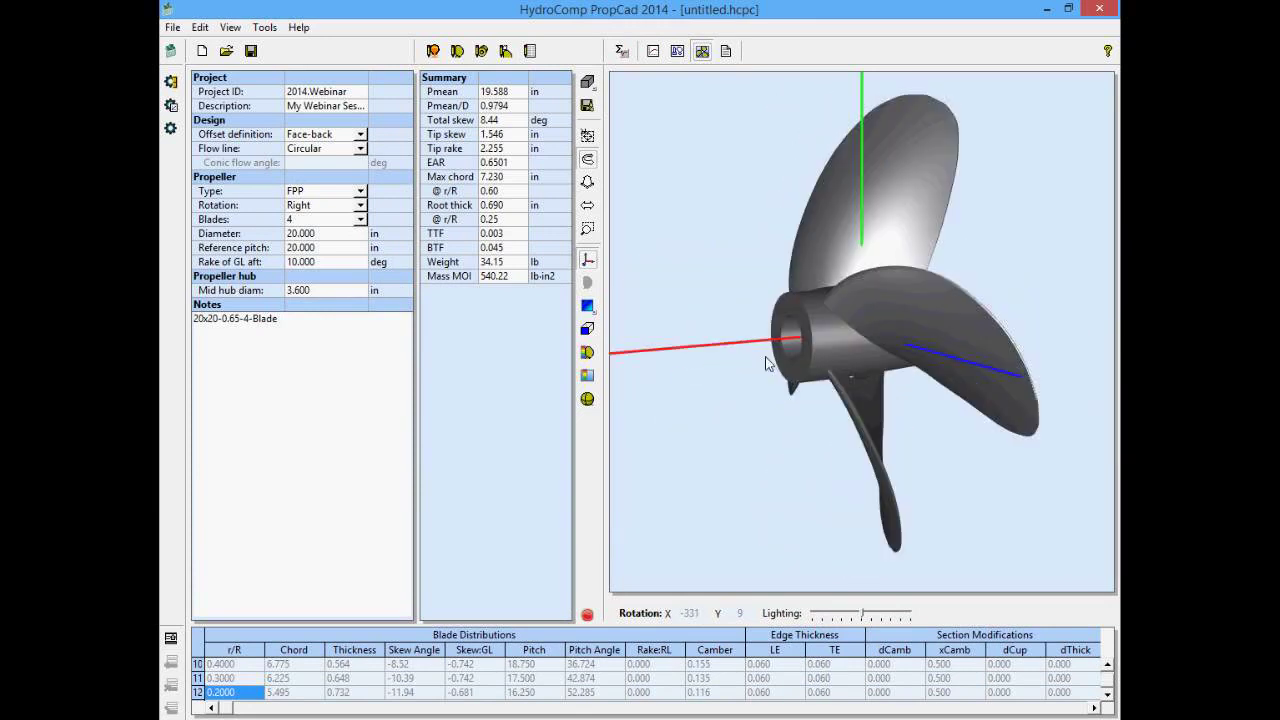
pyautogui.click(588, 399)
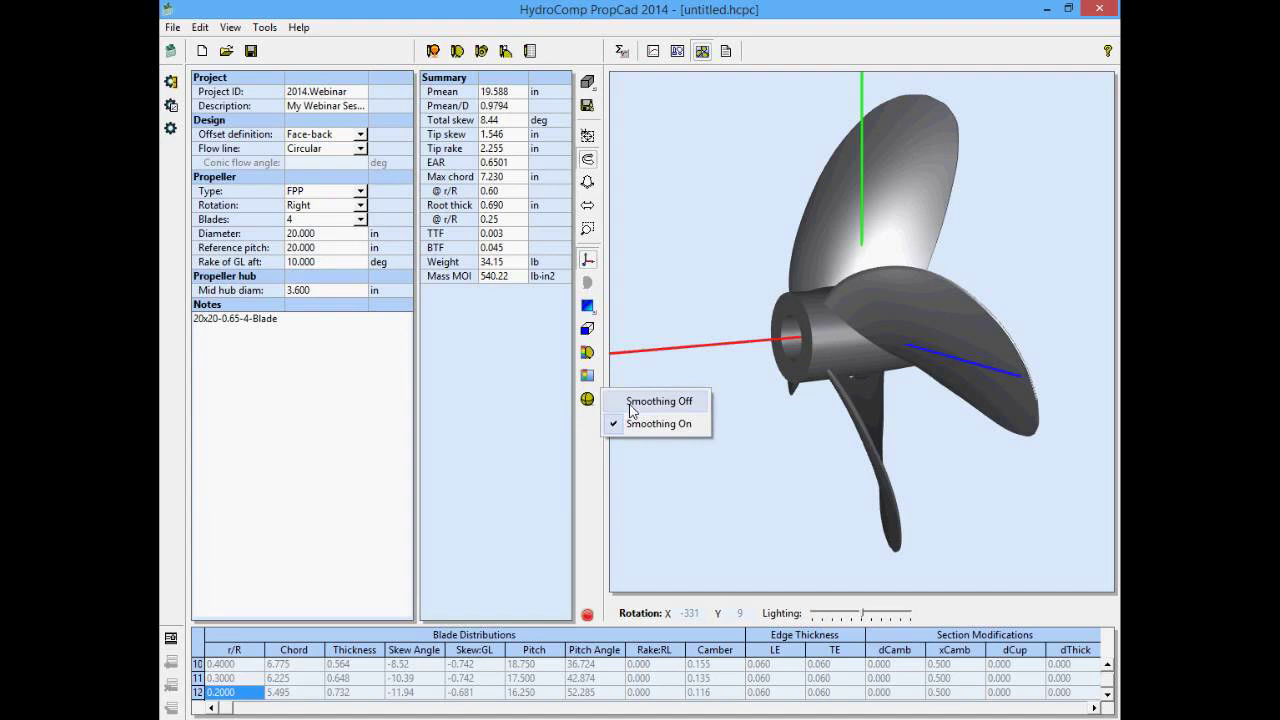
pyautogui.click(631, 404)
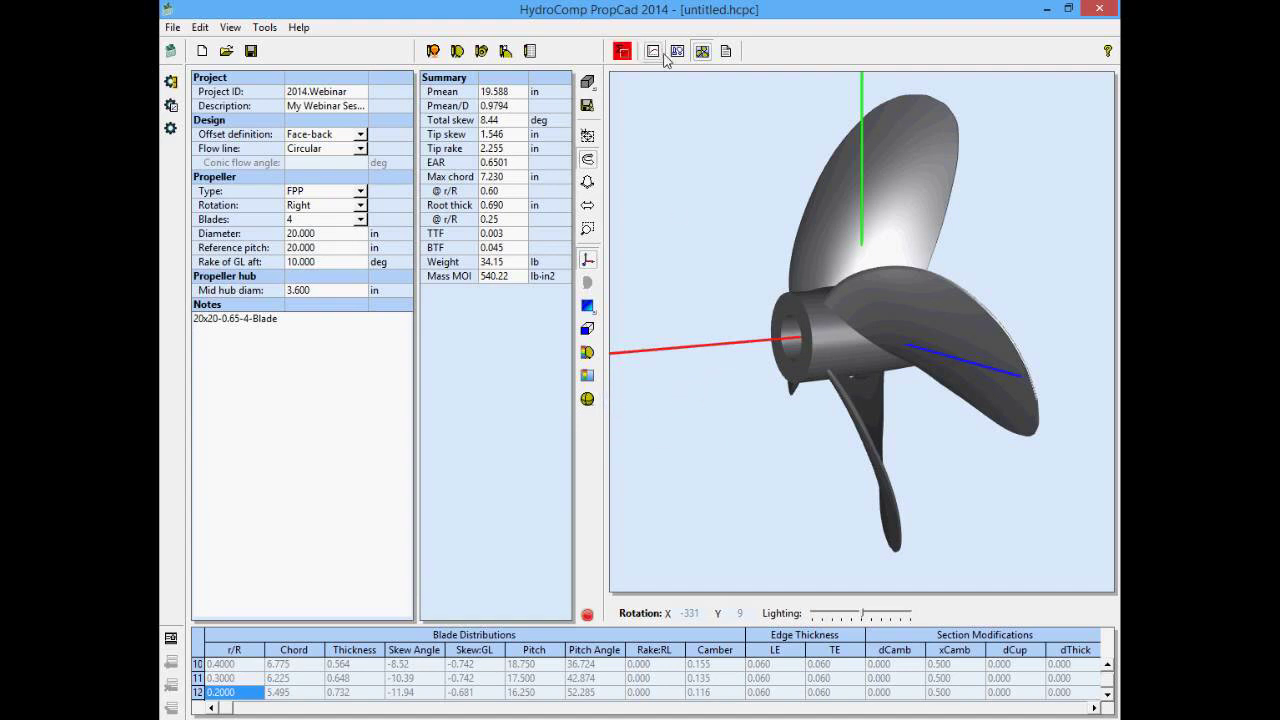
pyautogui.moveTo(727, 239); pyautogui.dragTo(760, 239)
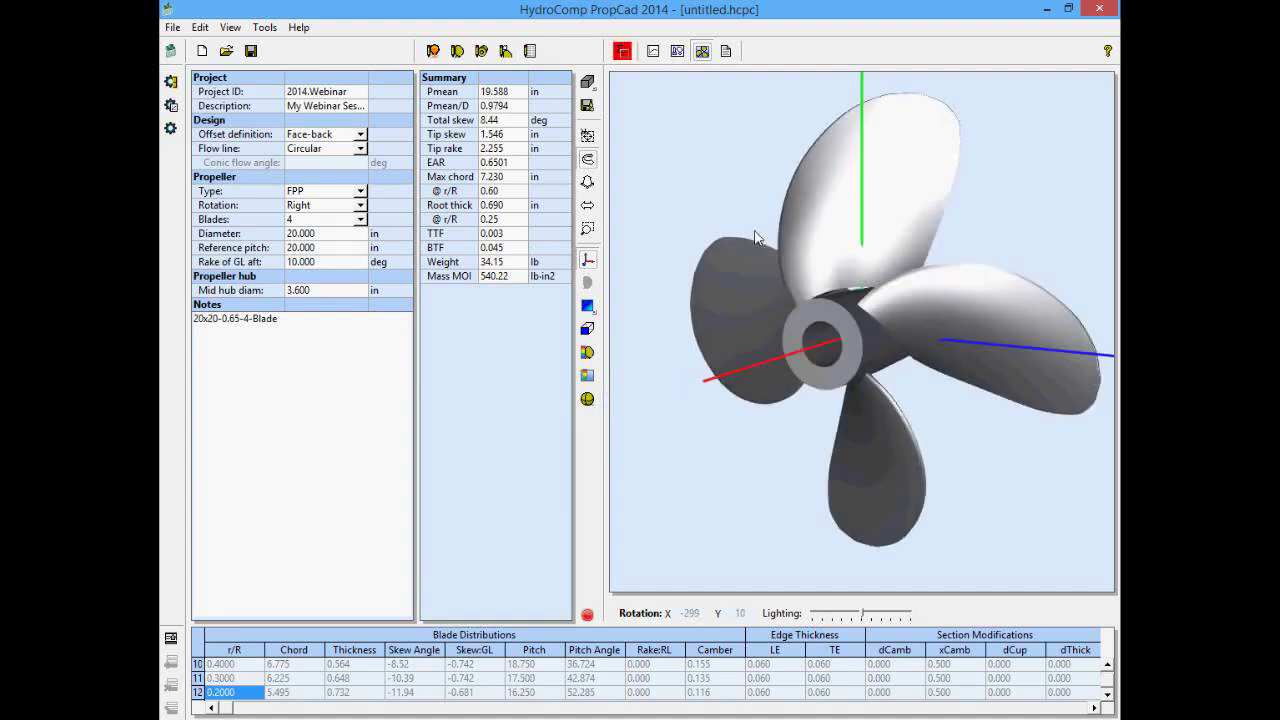
pyautogui.click(622, 52)
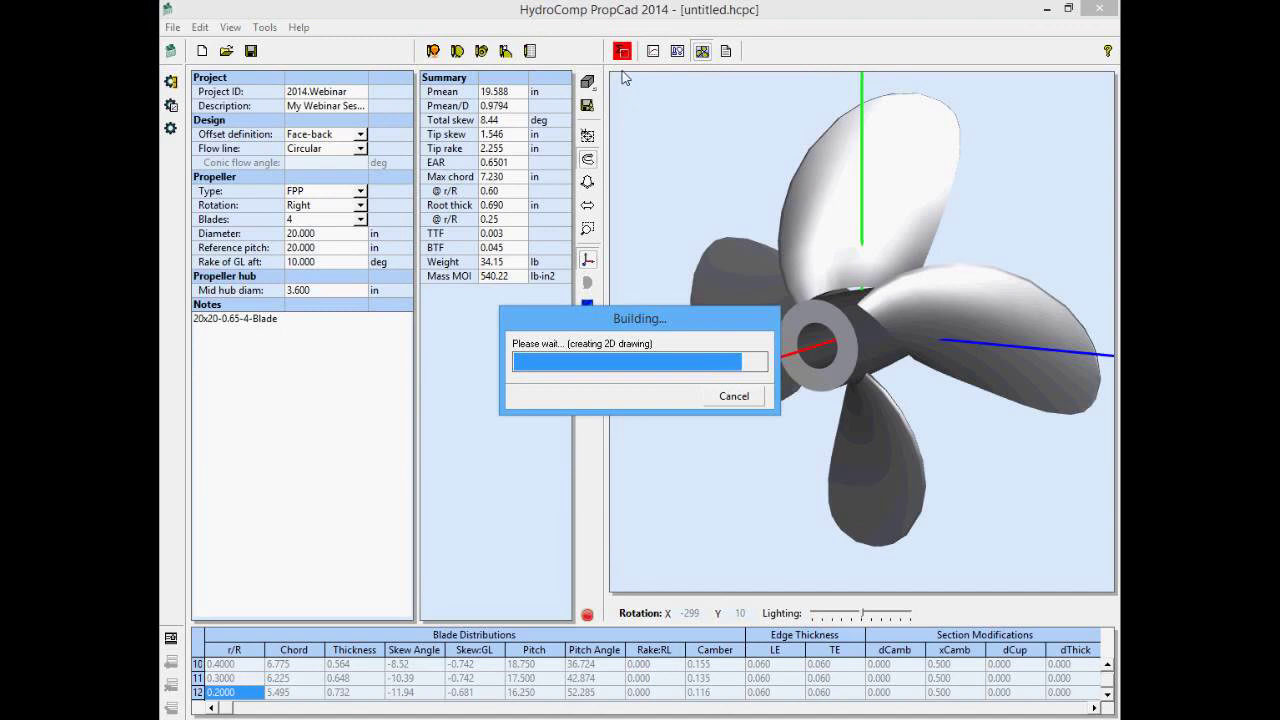
# - Turn blade smoothing back on and rebuild the propeller
pyautogui.click(587, 398)
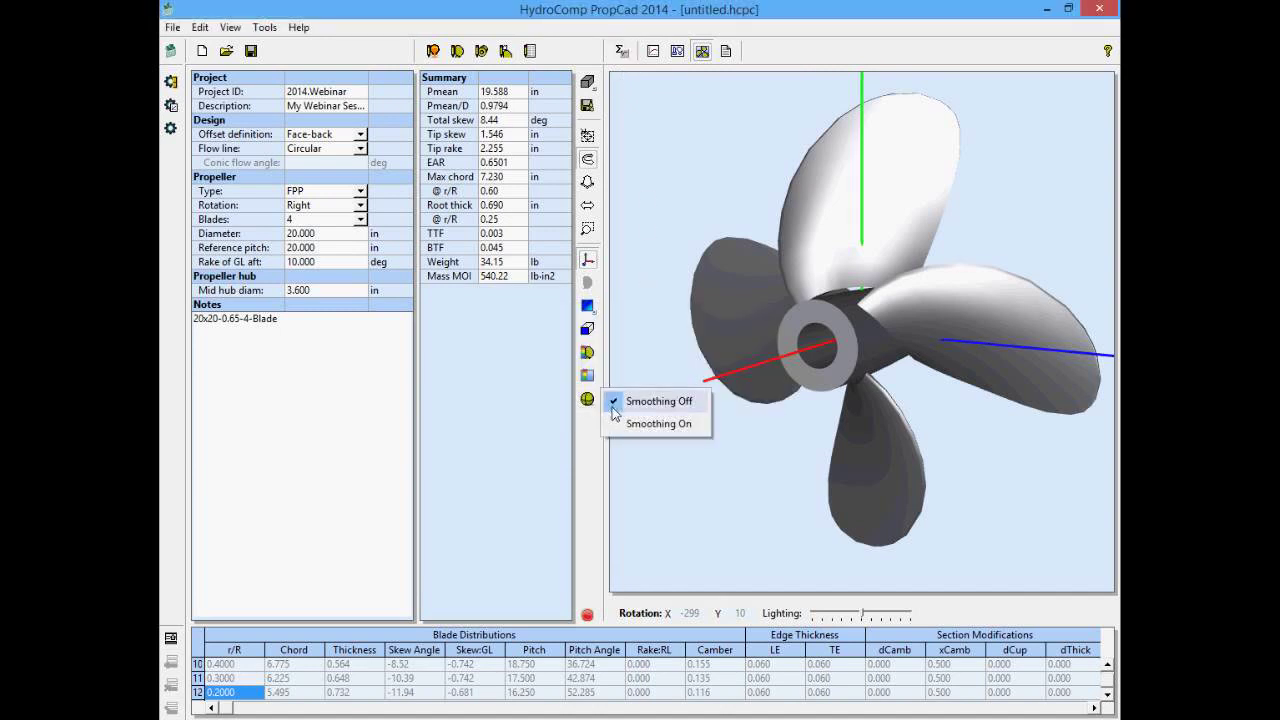
pyautogui.click(618, 423)
pyautogui.click(622, 52)
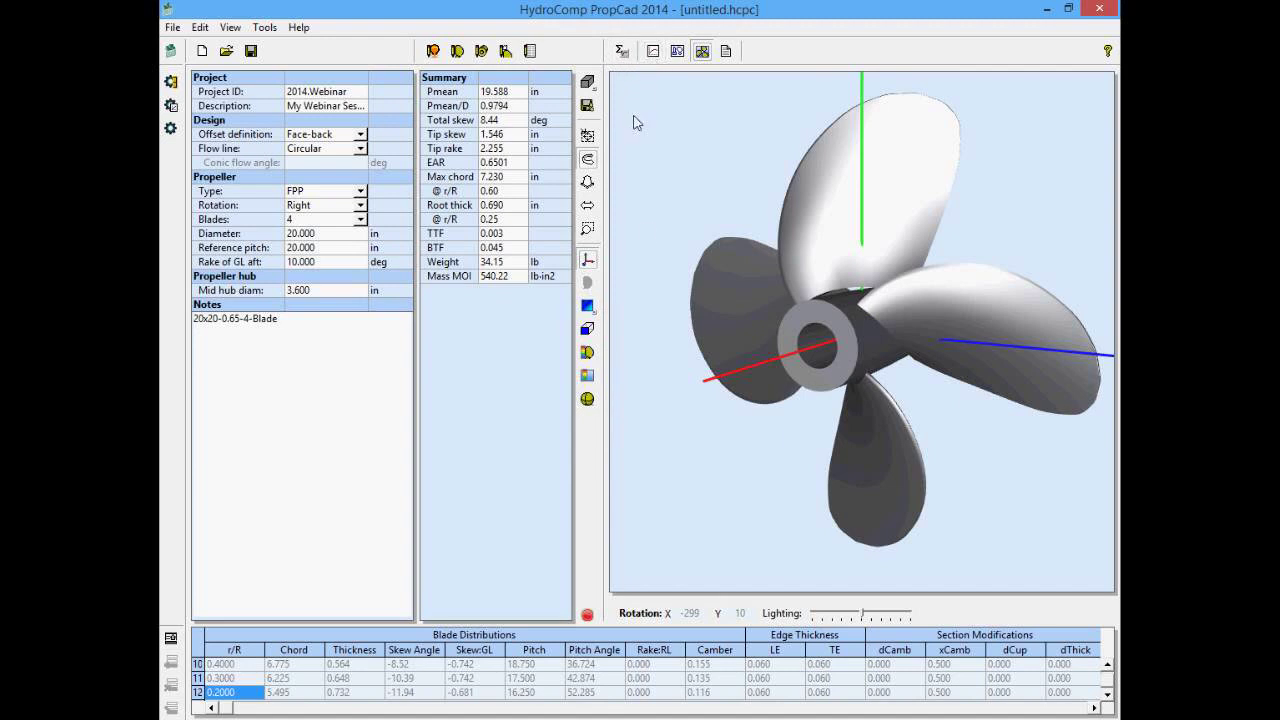
pyautogui.click(587, 616)
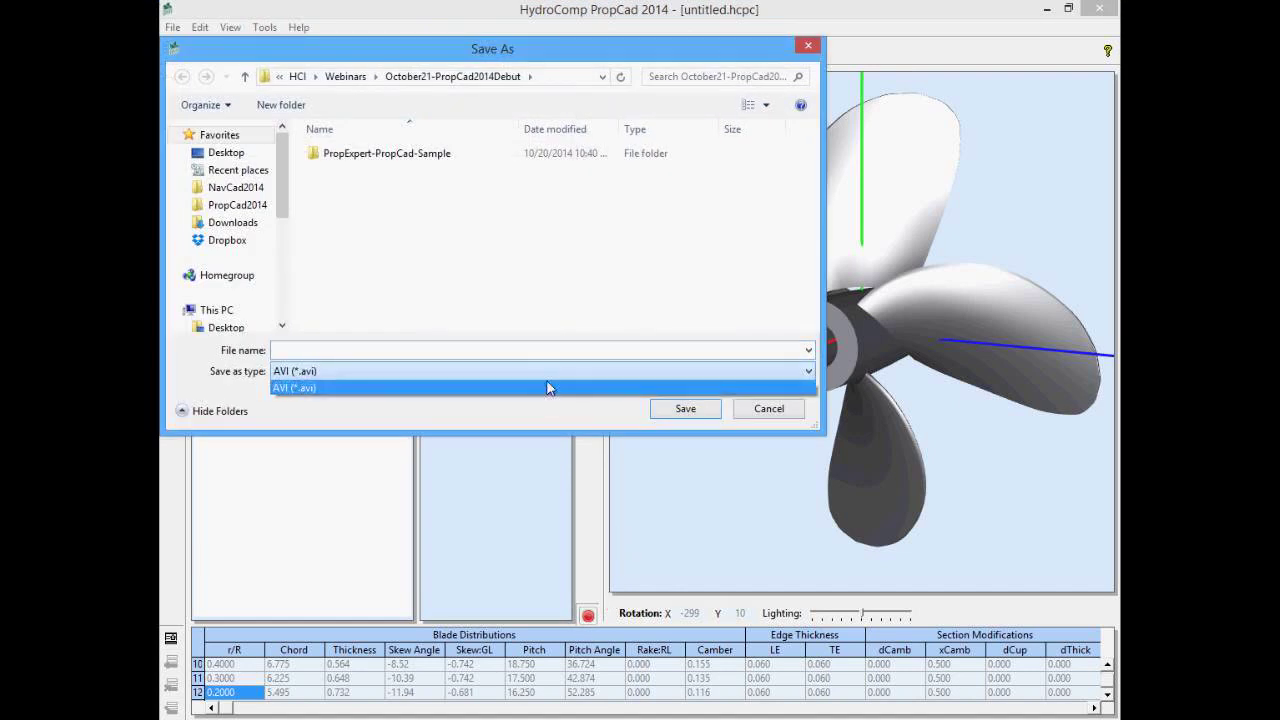
pyautogui.click(550, 377)
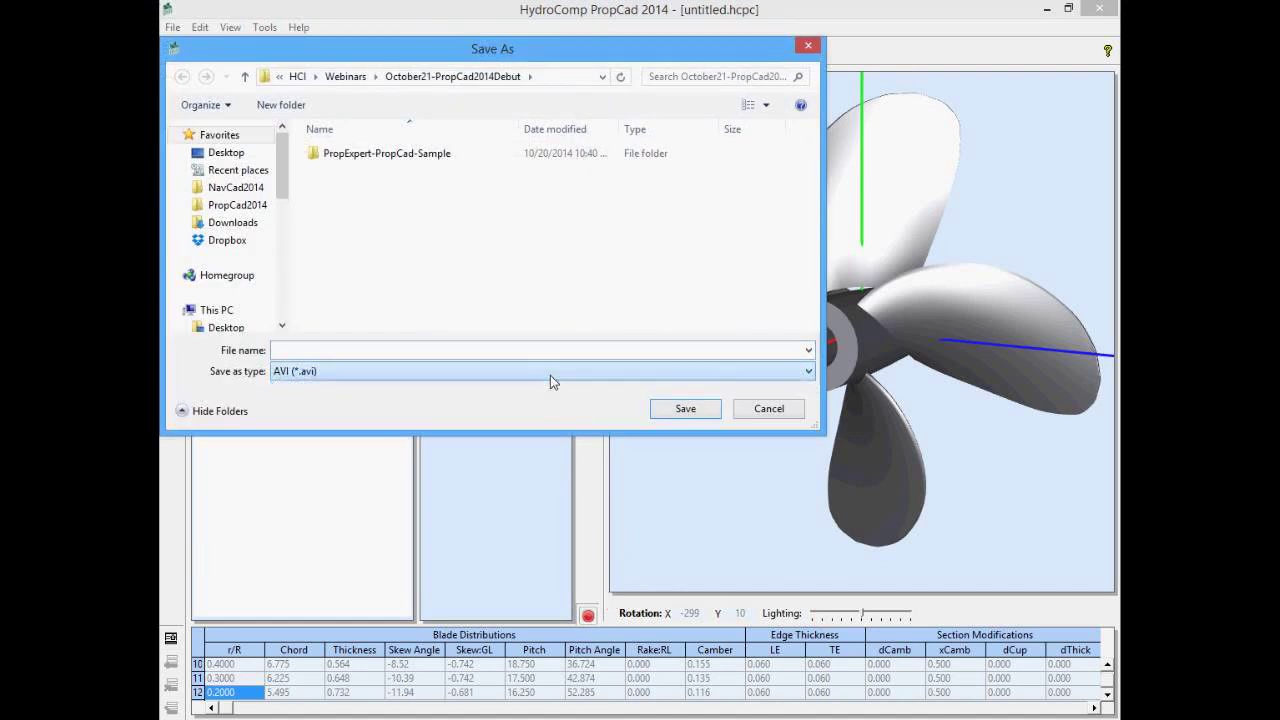
pyautogui.click(769, 408)
pyautogui.moveTo(778, 420); pyautogui.dragTo(775, 367)
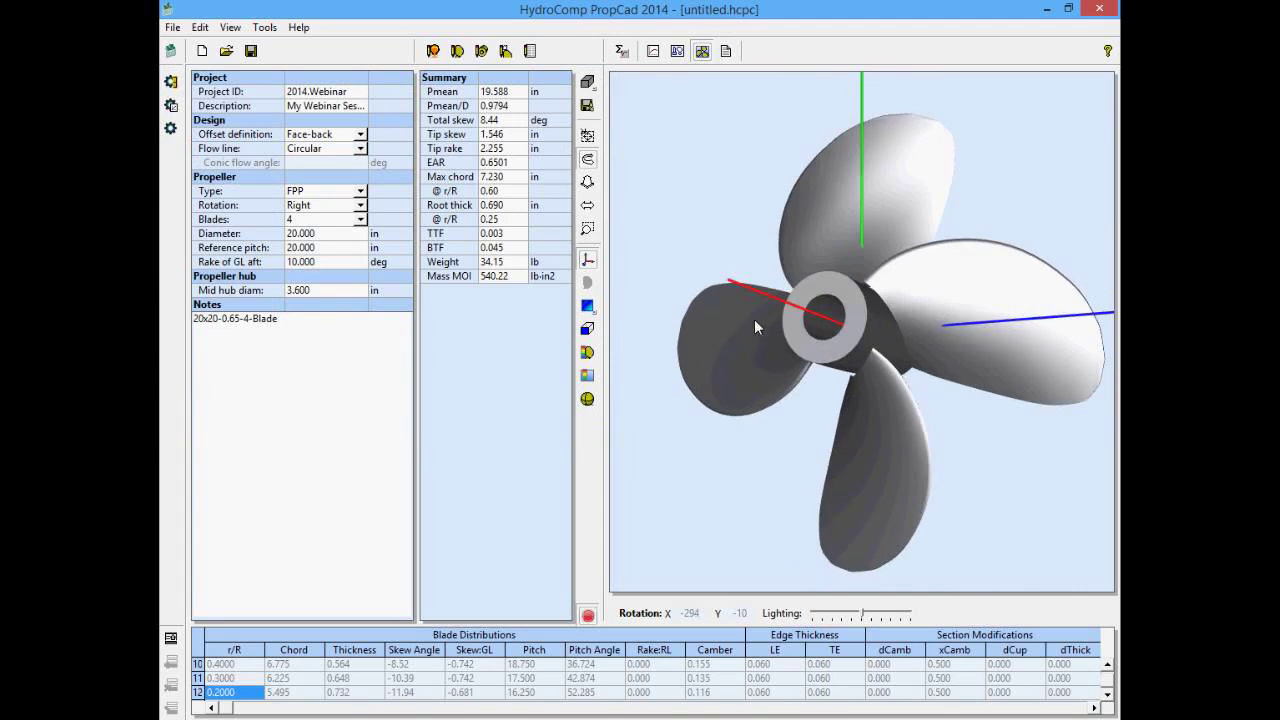
# - Switch the right pane to the propeller's 2D drawing sheet
pyautogui.click(677, 50)
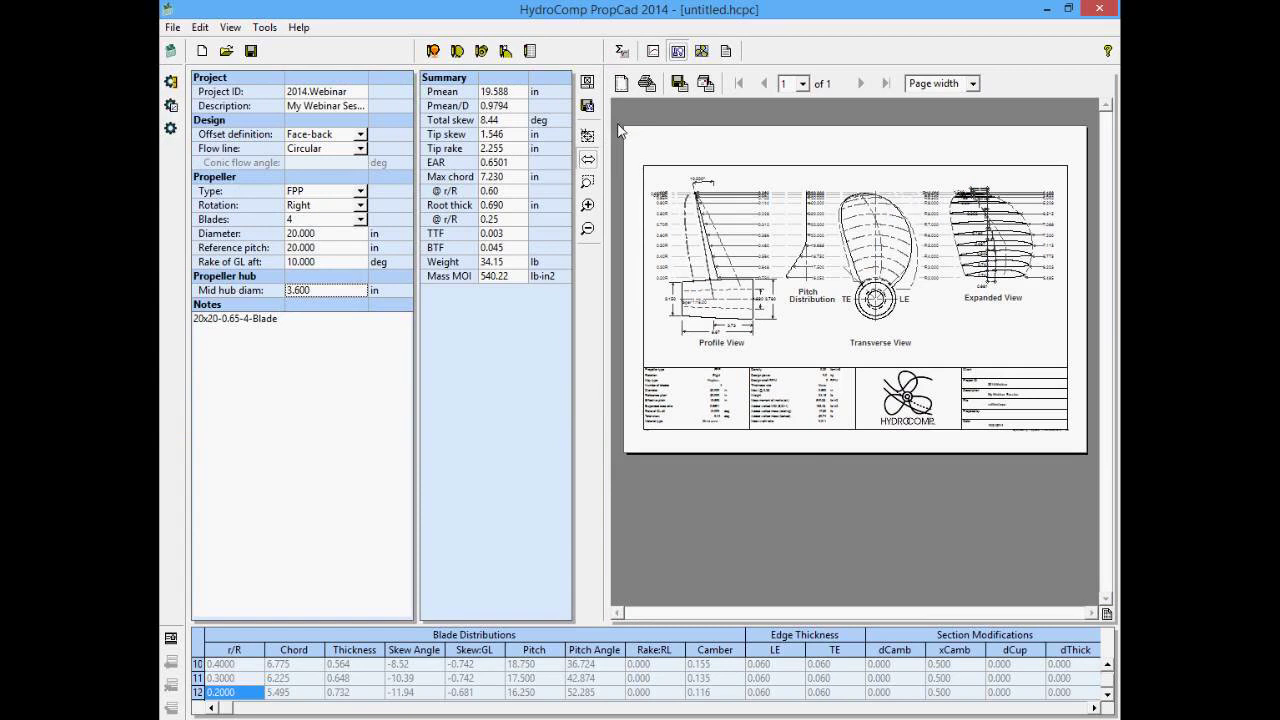
# - Remove the r/R 0.9875 and 0.9750 sections from the 2D drawing
pyautogui.click(591, 84)
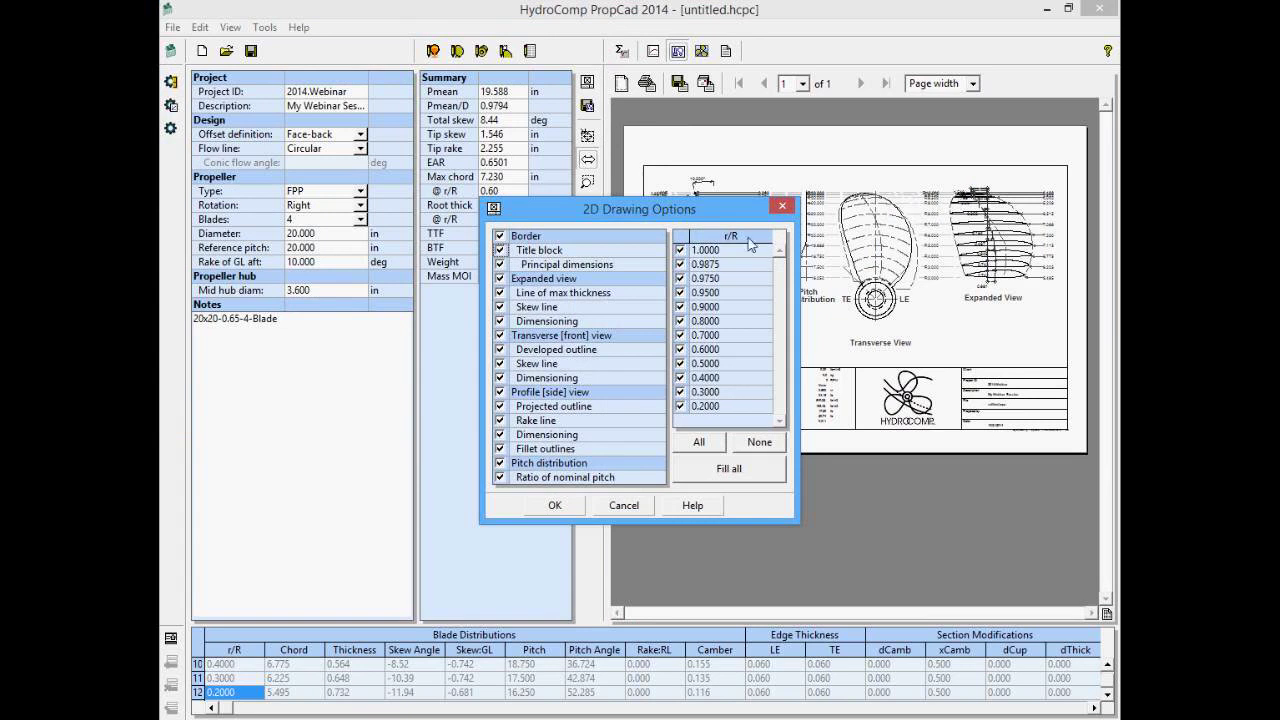
pyautogui.click(680, 264)
pyautogui.click(680, 278)
pyautogui.click(572, 509)
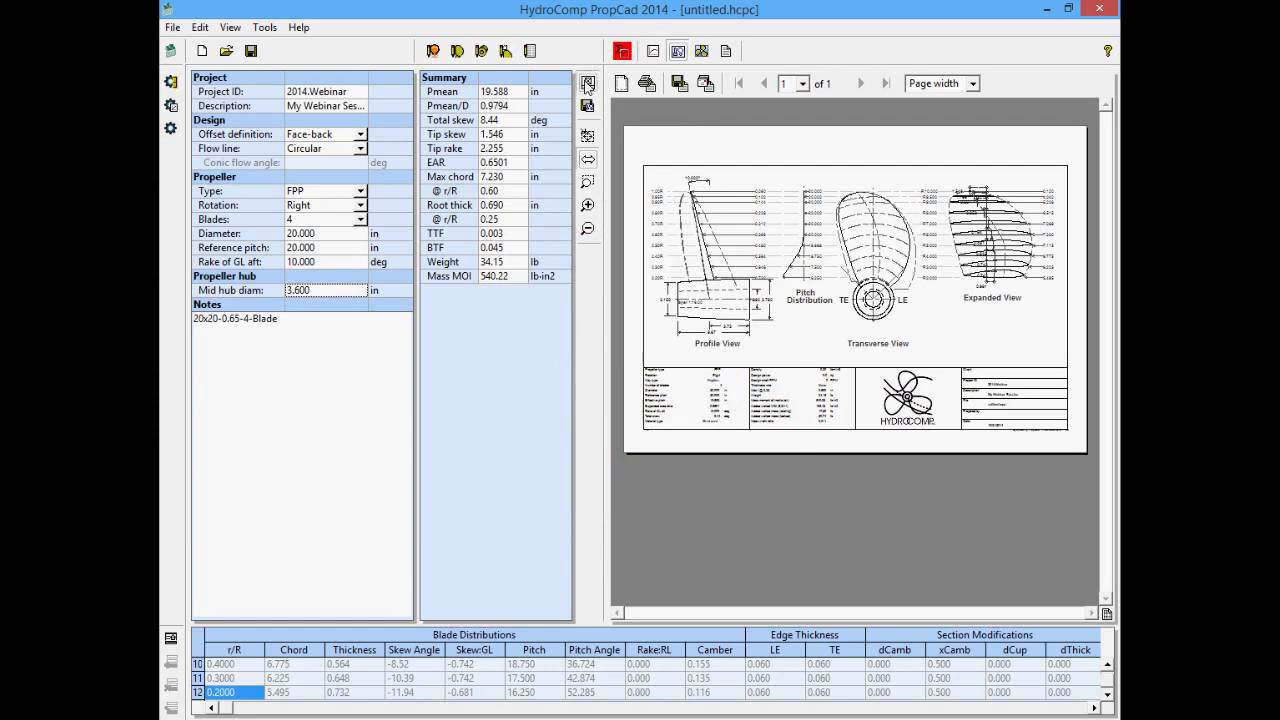
# - Hide the profile side view and regenerate the drawing
pyautogui.click(587, 82)
pyautogui.click(501, 393)
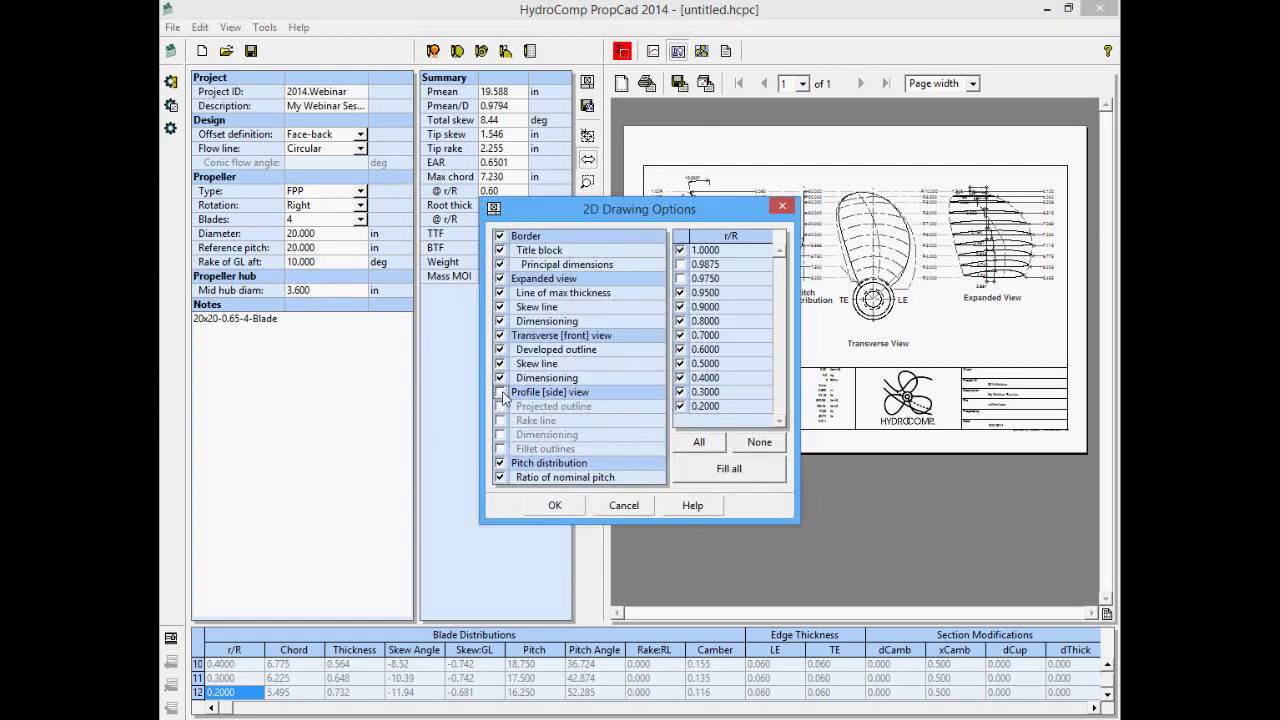
pyautogui.click(556, 505)
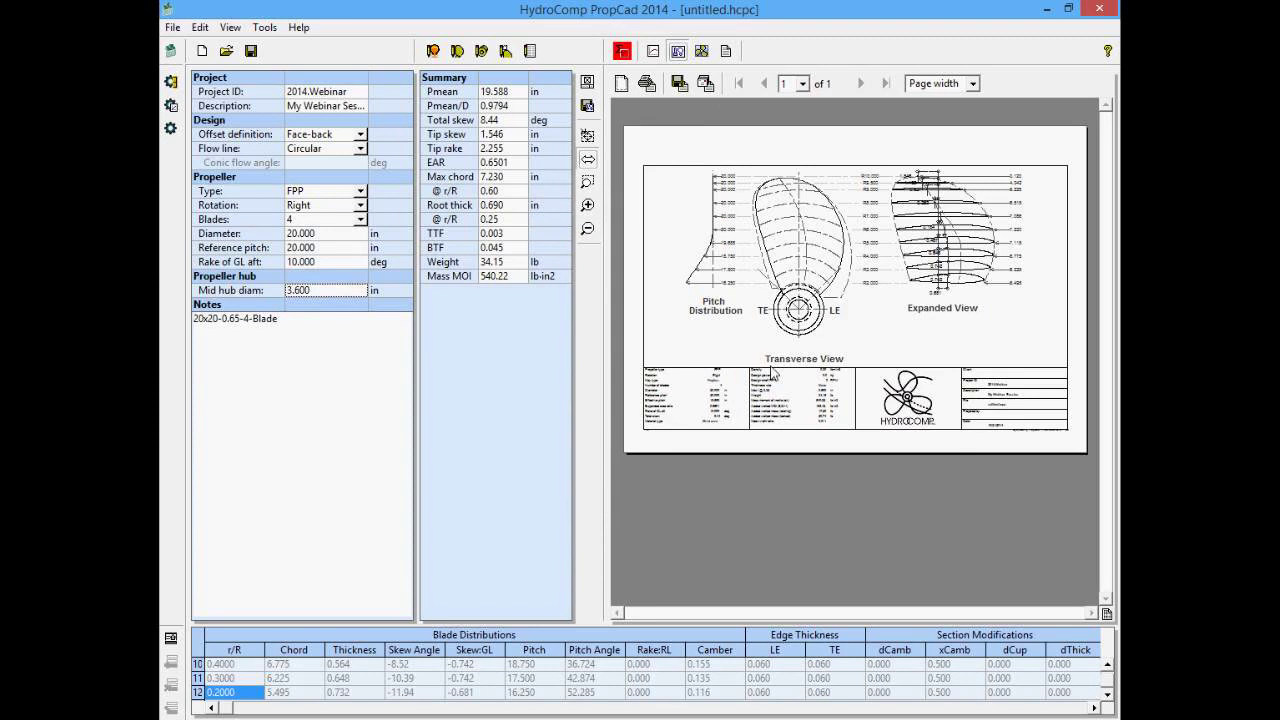
# - Plot chord, thickness, skew angle and Skew:GL against r/R, finishing on the chord curve
pyautogui.click(654, 53)
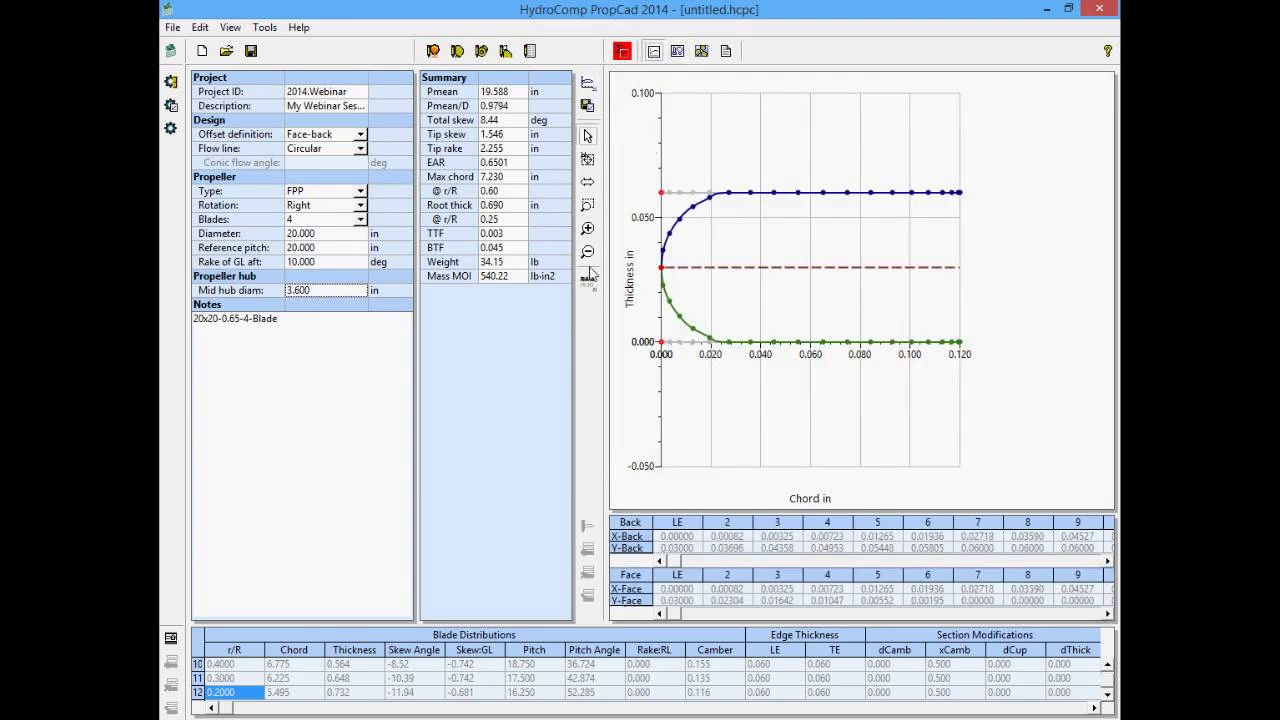
pyautogui.click(292, 691)
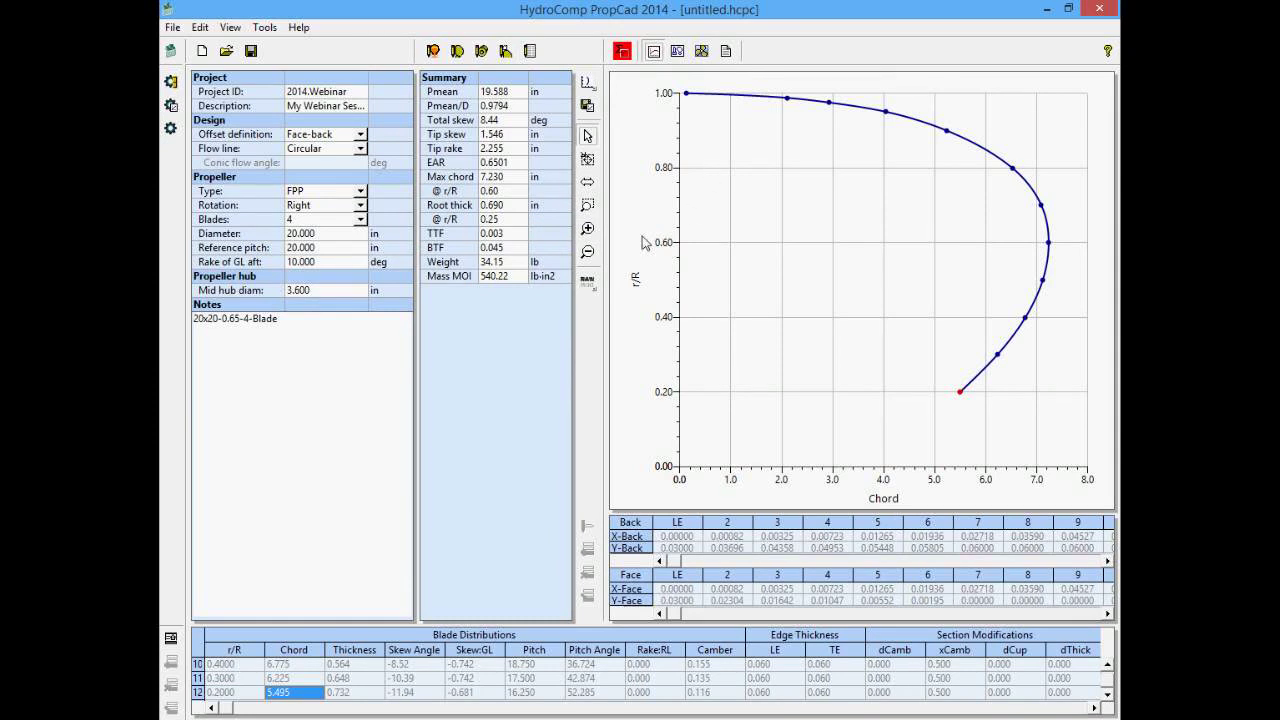
pyautogui.click(347, 655)
pyautogui.click(414, 657)
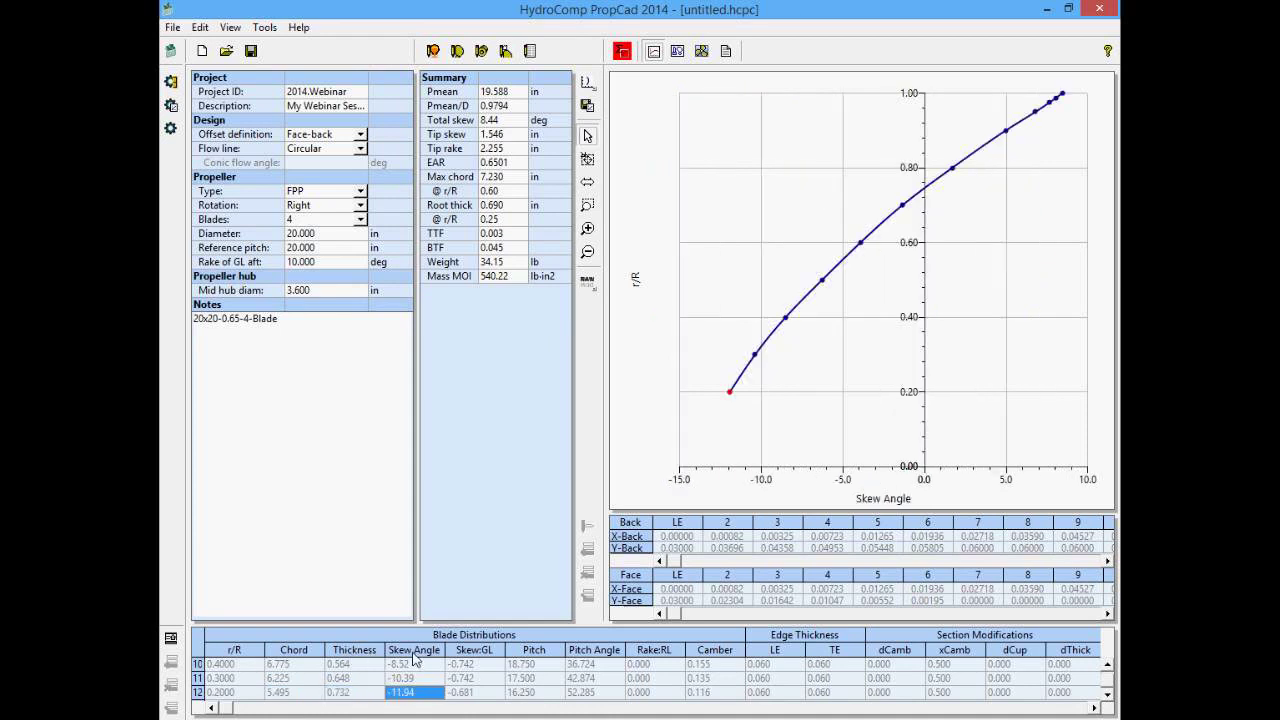
pyautogui.click(474, 656)
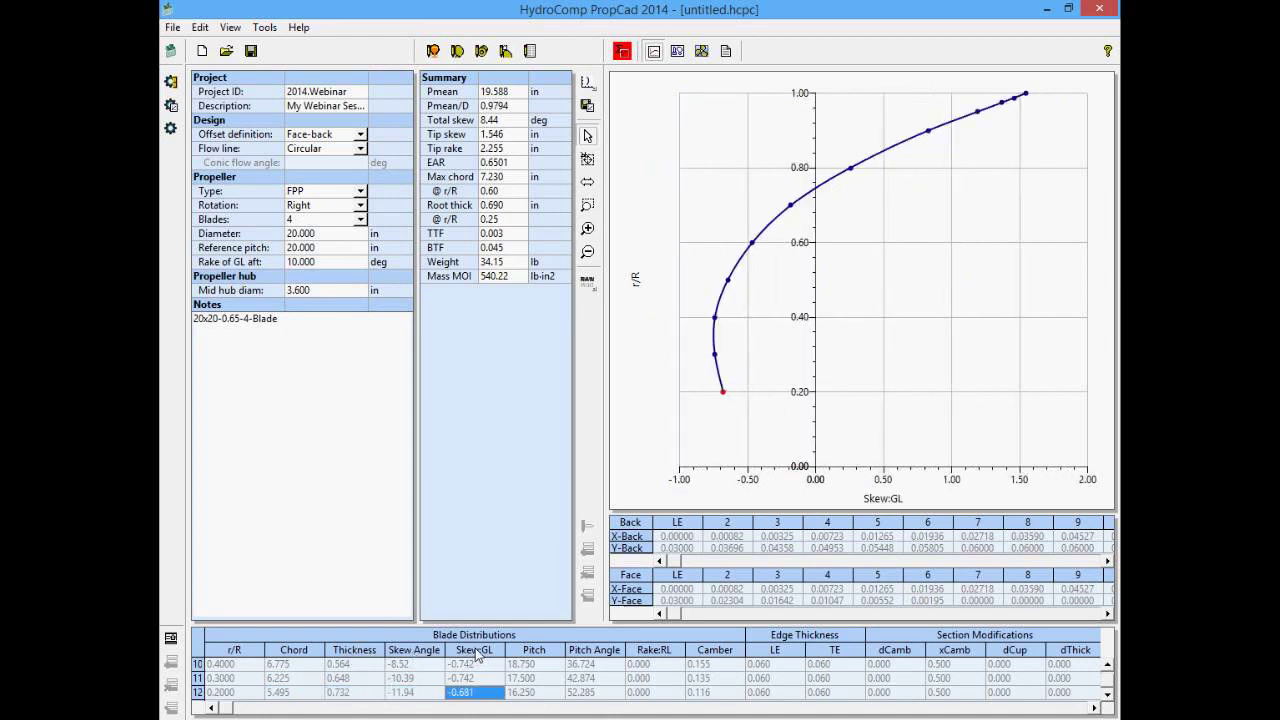
pyautogui.click(298, 655)
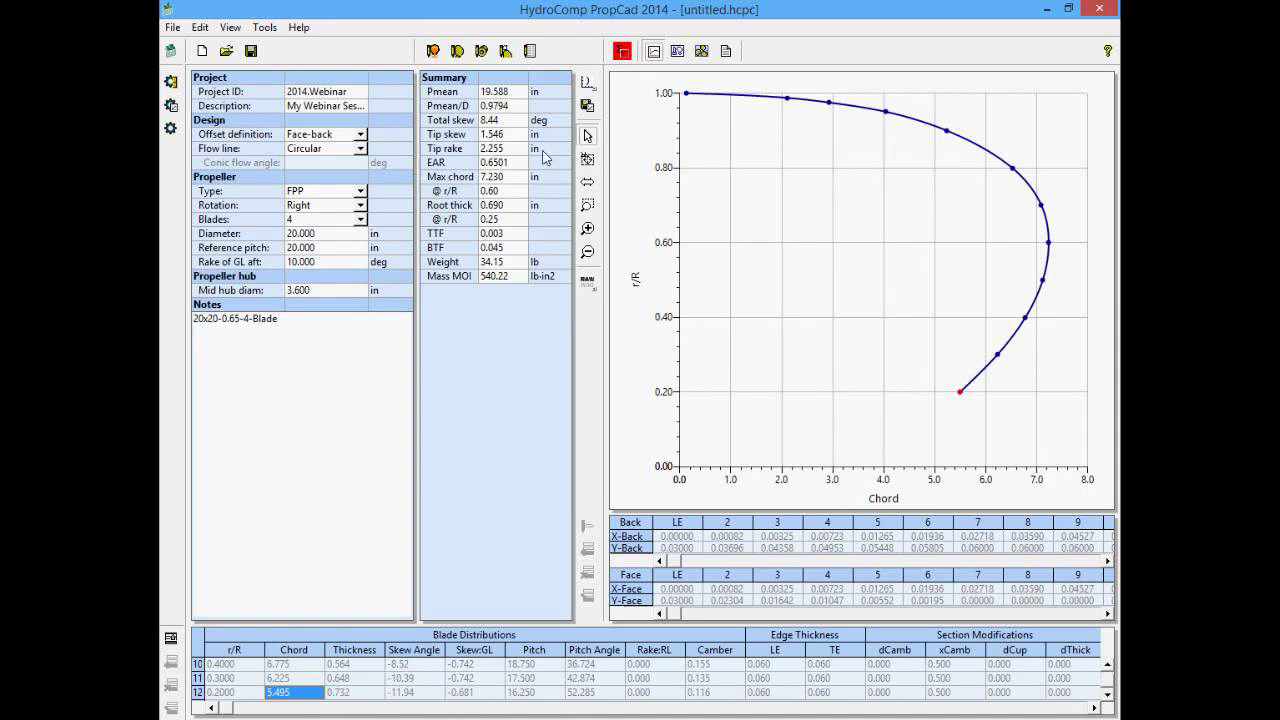
pyautogui.click(589, 84)
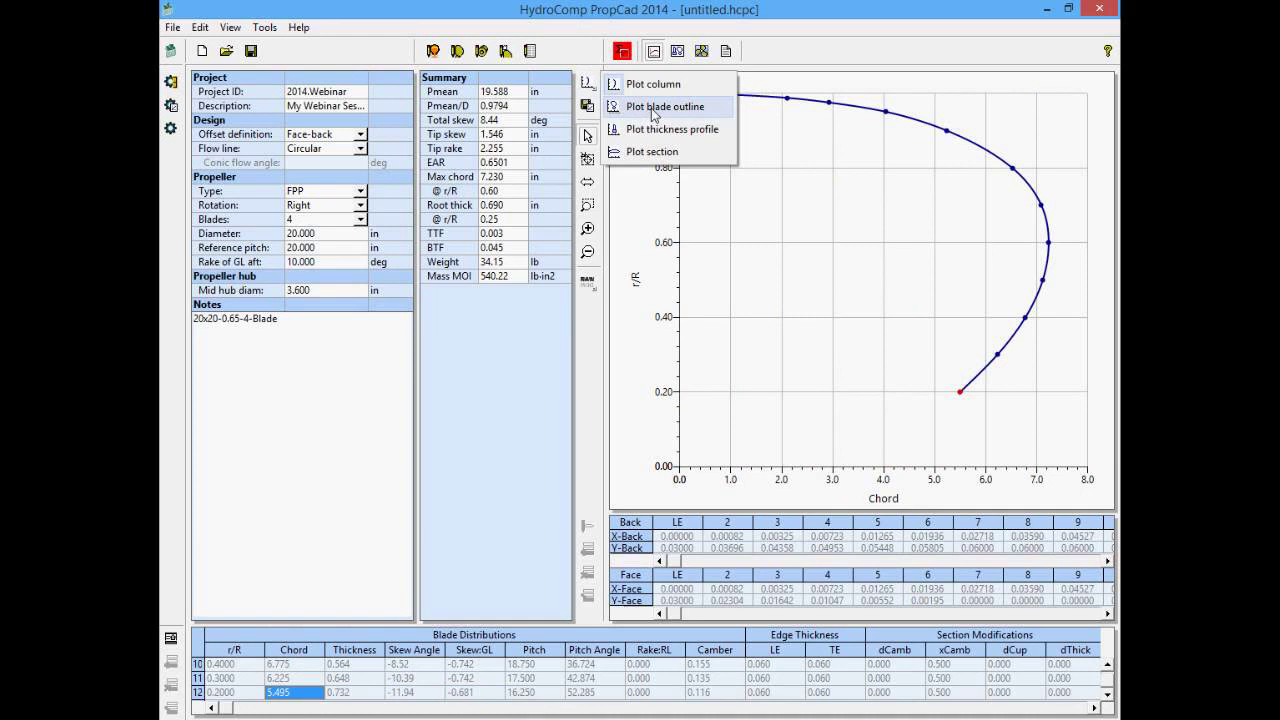
# - Check the blade outline plot, then plot the section thickness profile at r/R 0.7
pyautogui.click(655, 107)
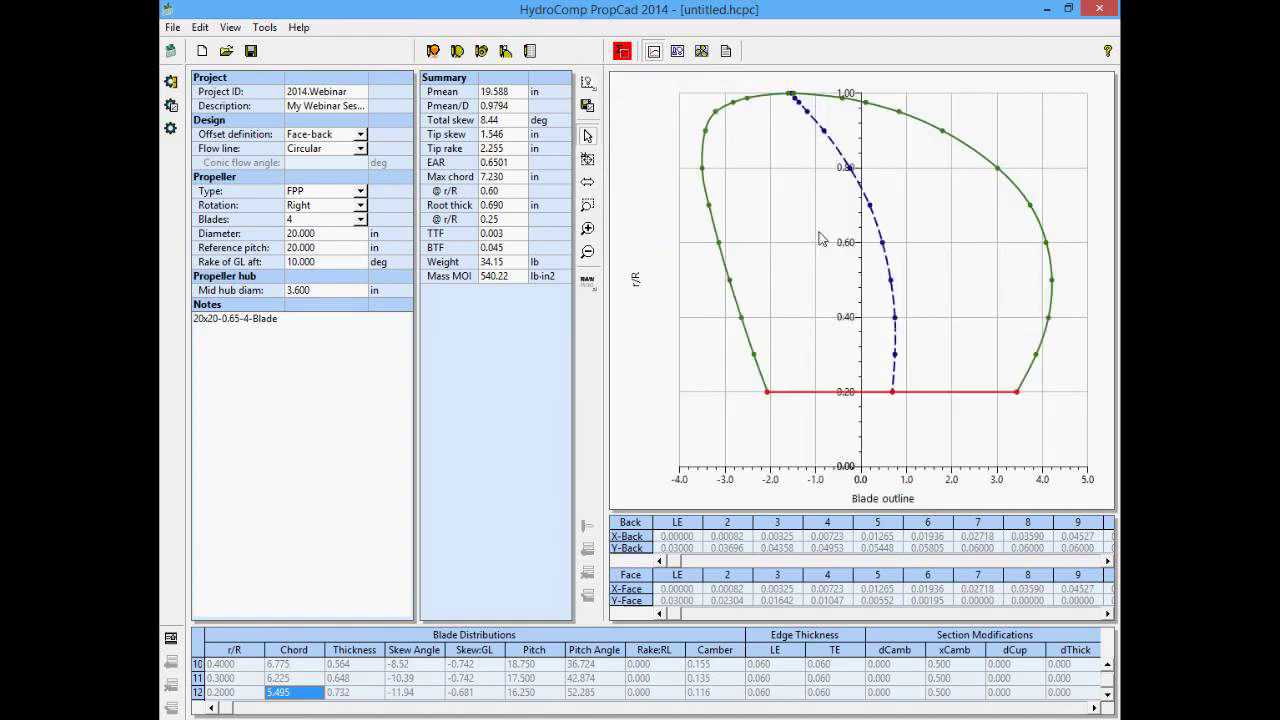
pyautogui.press('Up')
pyautogui.press('Up')
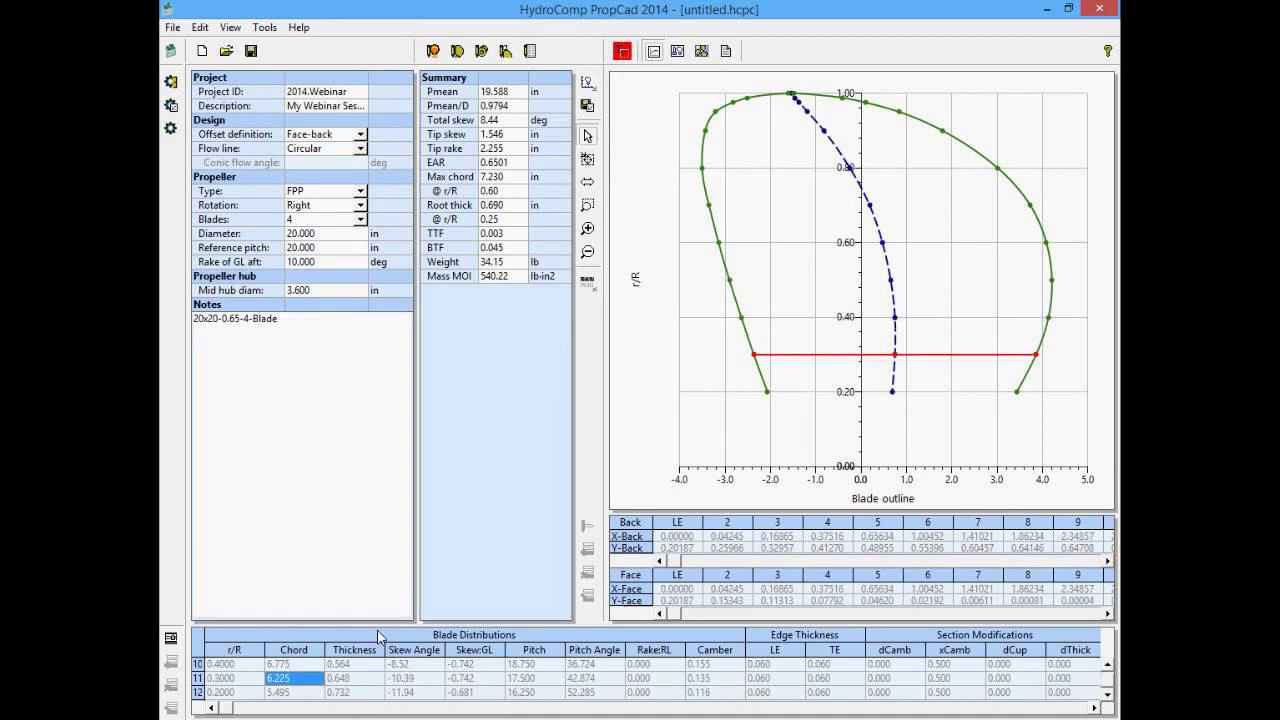
pyautogui.press('Up')
pyautogui.press('Up')
pyautogui.press('Up')
pyautogui.press('Up')
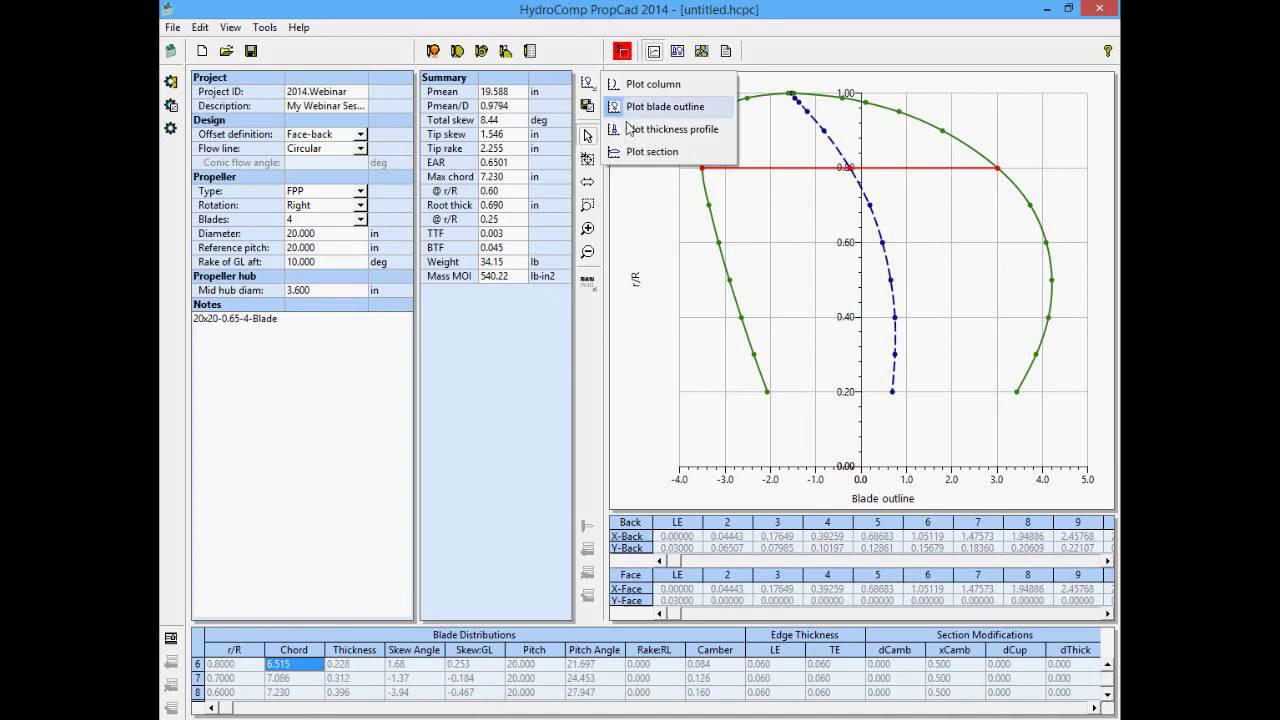
pyautogui.click(640, 156)
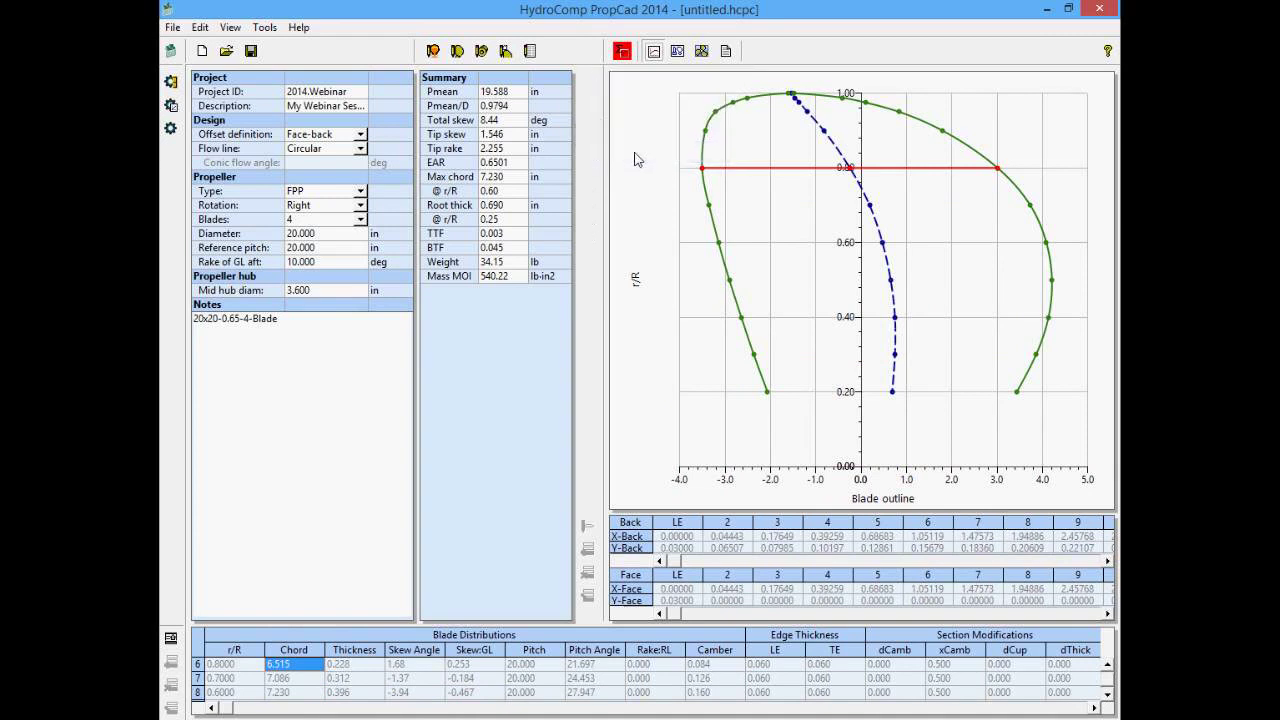
pyautogui.click(258, 677)
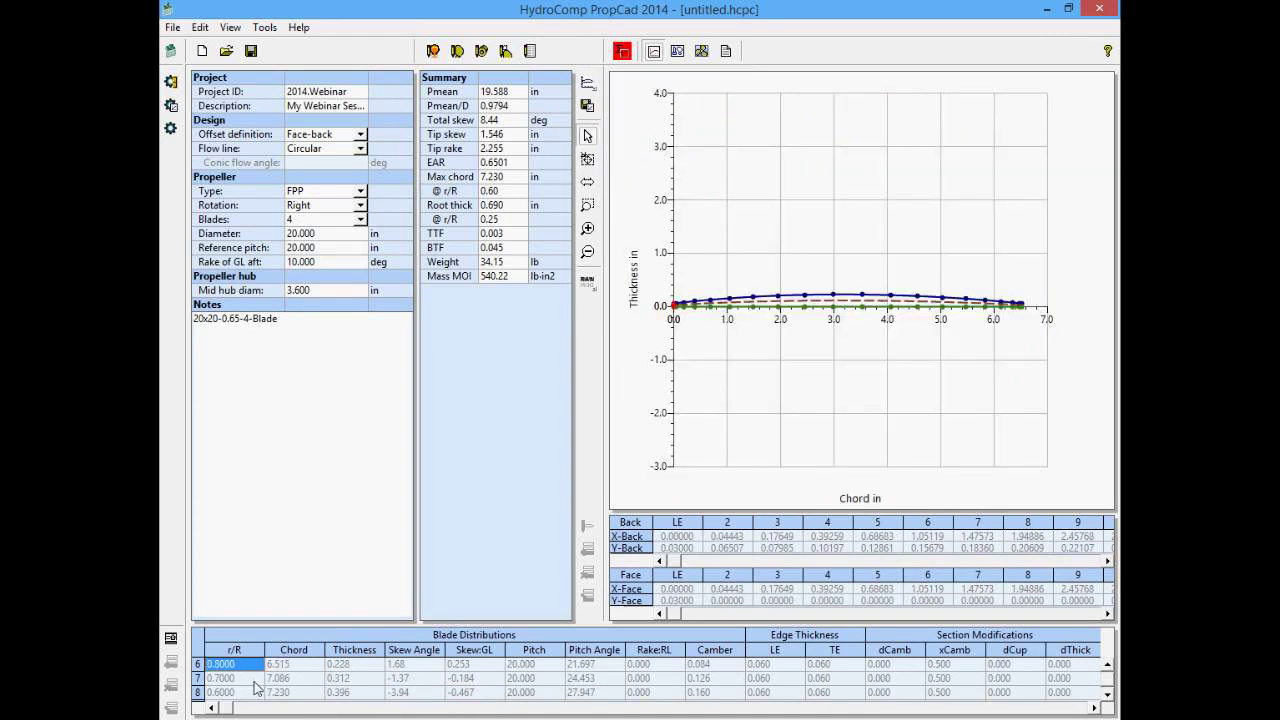
# - Pan and zoom into the 0.7 section plot, zoom to extents, then switch to the Reports view
pyautogui.click(587, 179)
pyautogui.moveTo(775, 252); pyautogui.dragTo(892, 298)
pyautogui.click(587, 204)
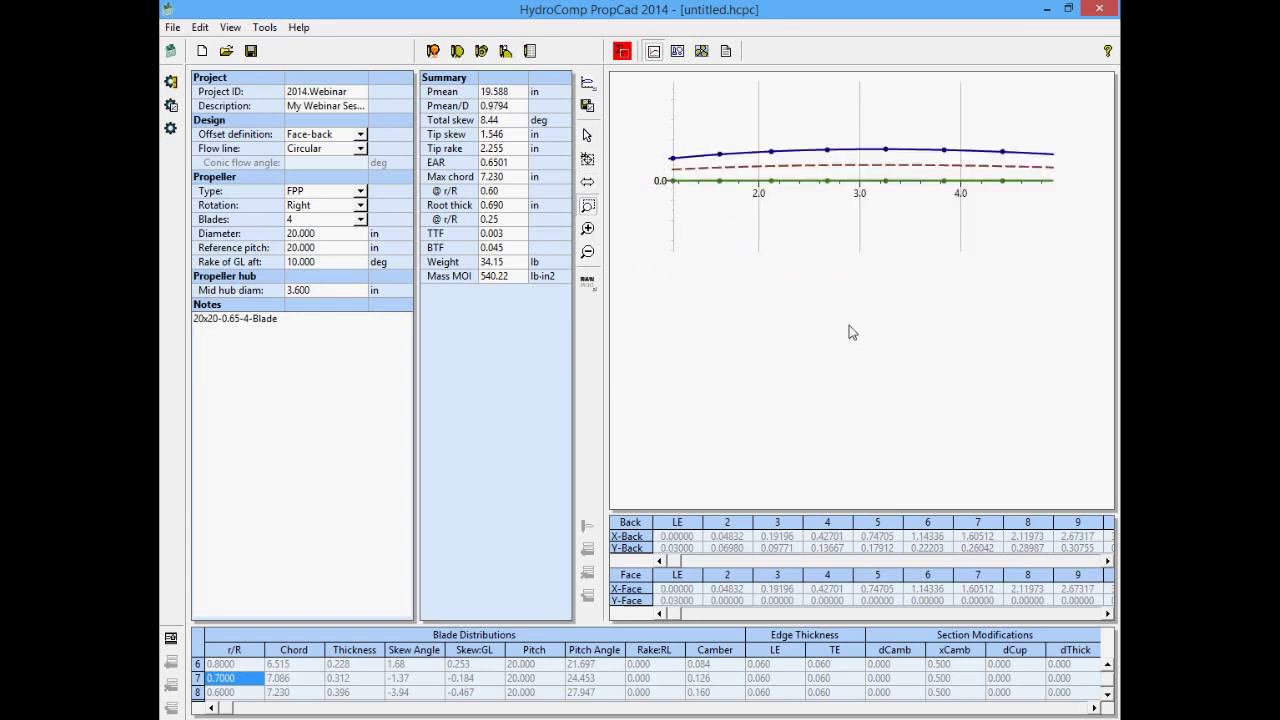
pyautogui.click(587, 159)
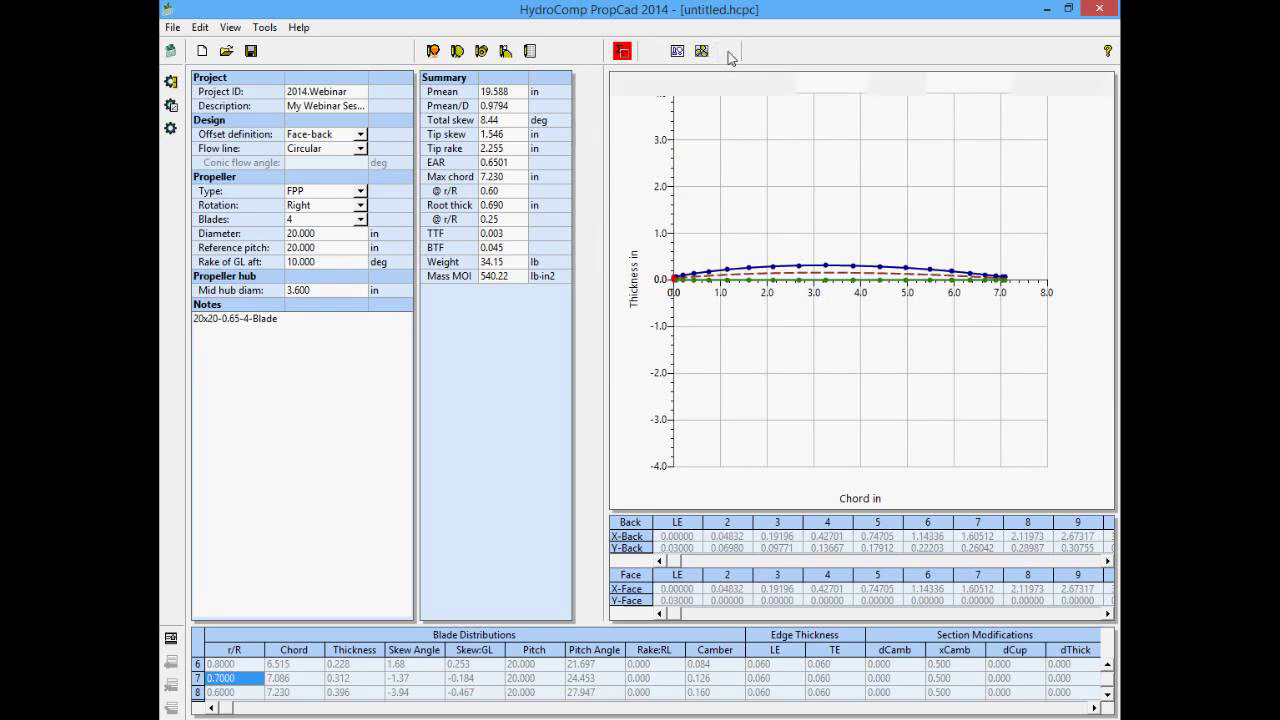
pyautogui.click(726, 52)
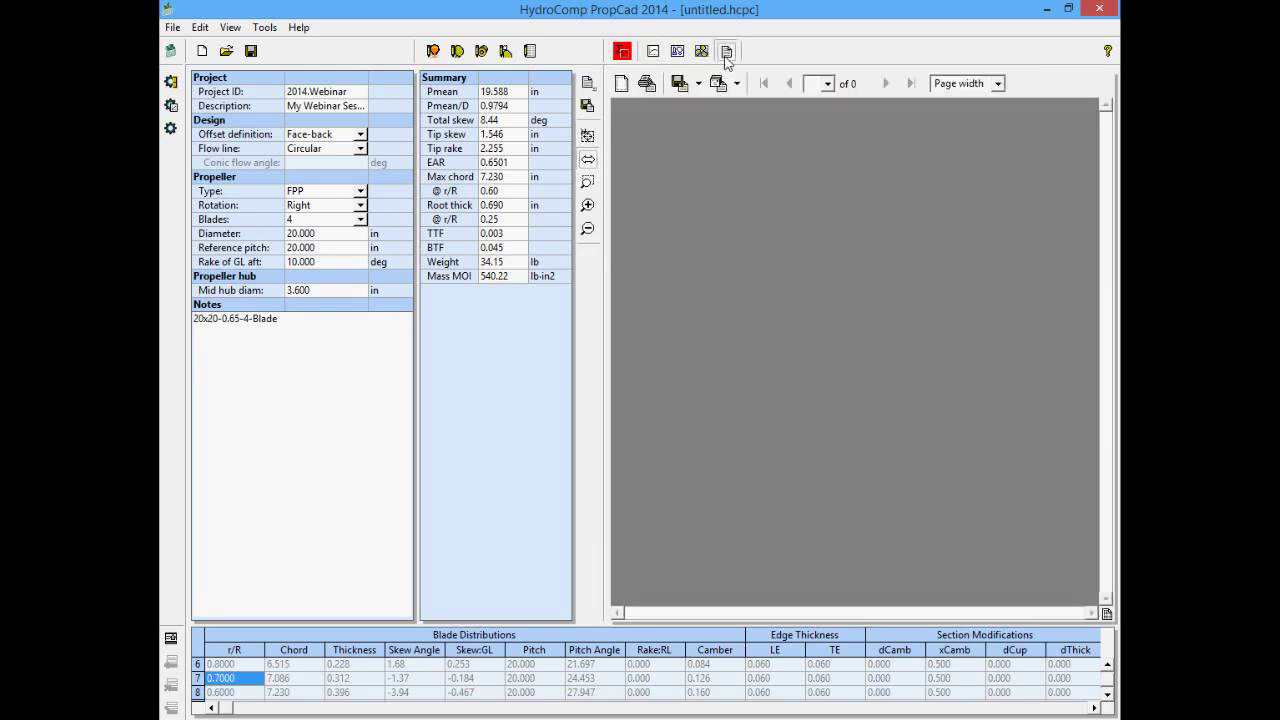
# - Select the Offsets report to fill the report preview
pyautogui.click(618, 84)
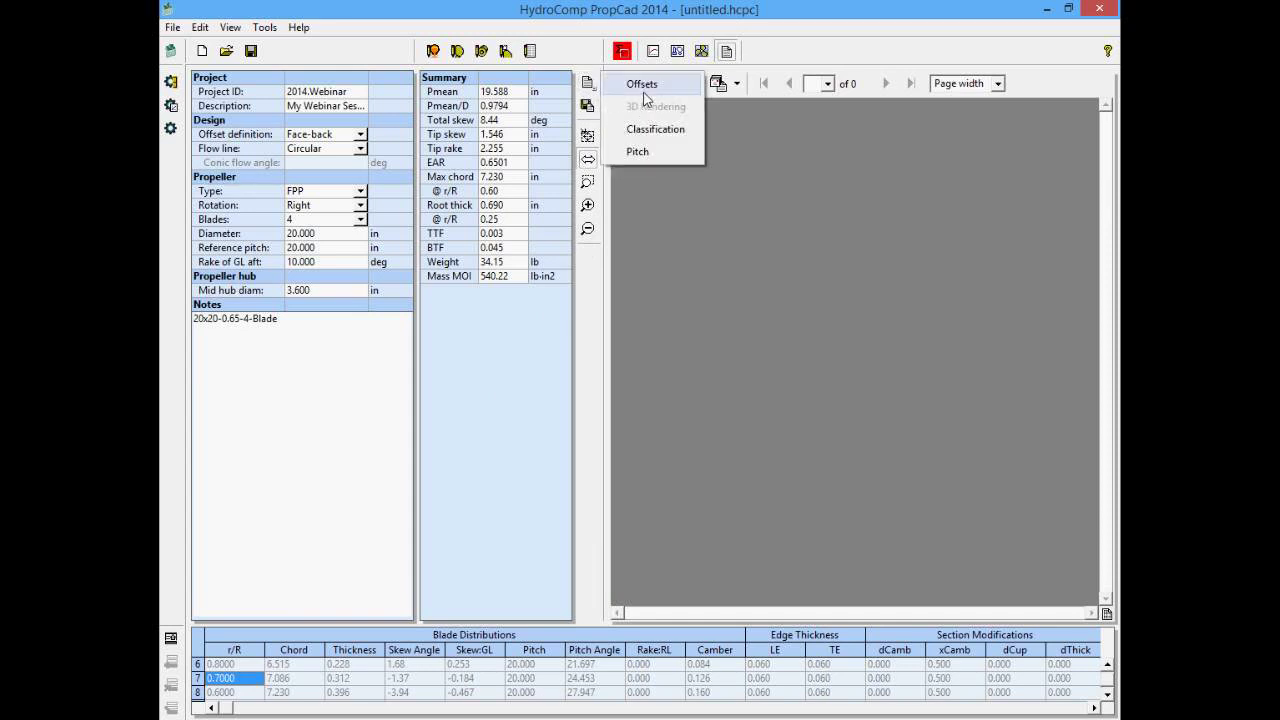
pyautogui.click(644, 94)
pyautogui.click(617, 419)
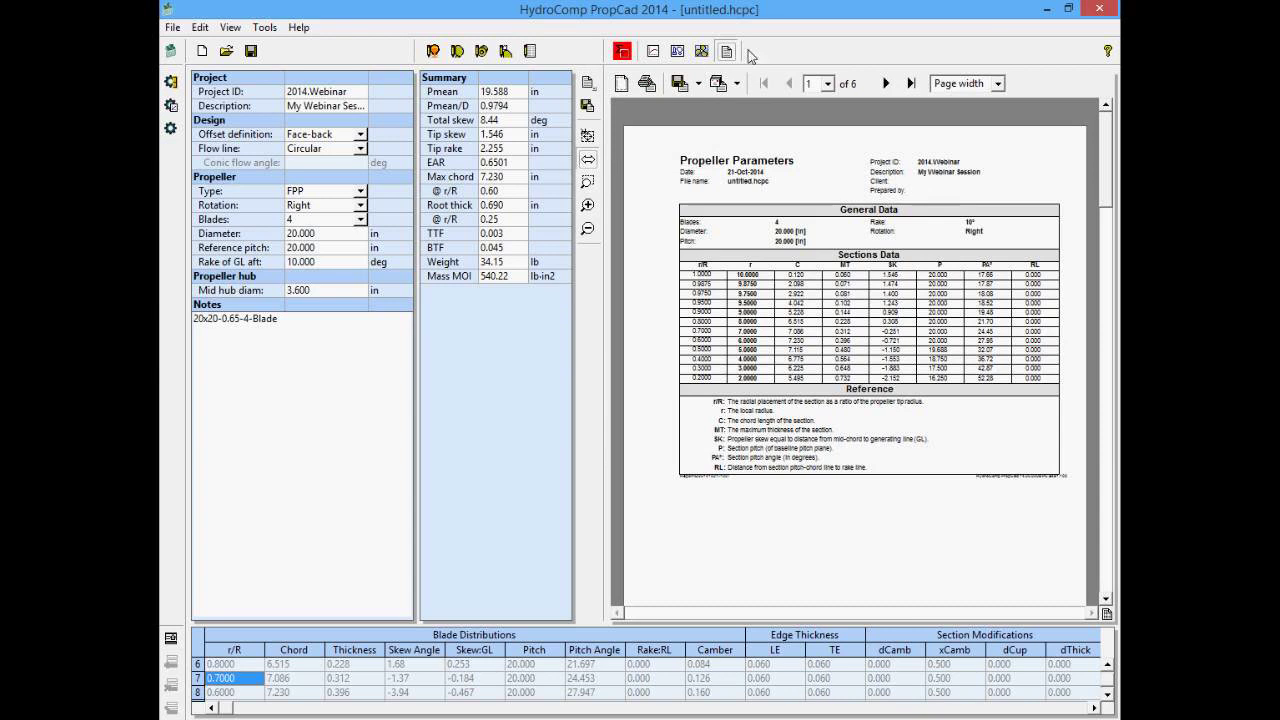
# - Page forward to the Offset Table - 3D XYZ page, then return to the 3D propeller view
pyautogui.click(886, 86)
pyautogui.click(886, 86)
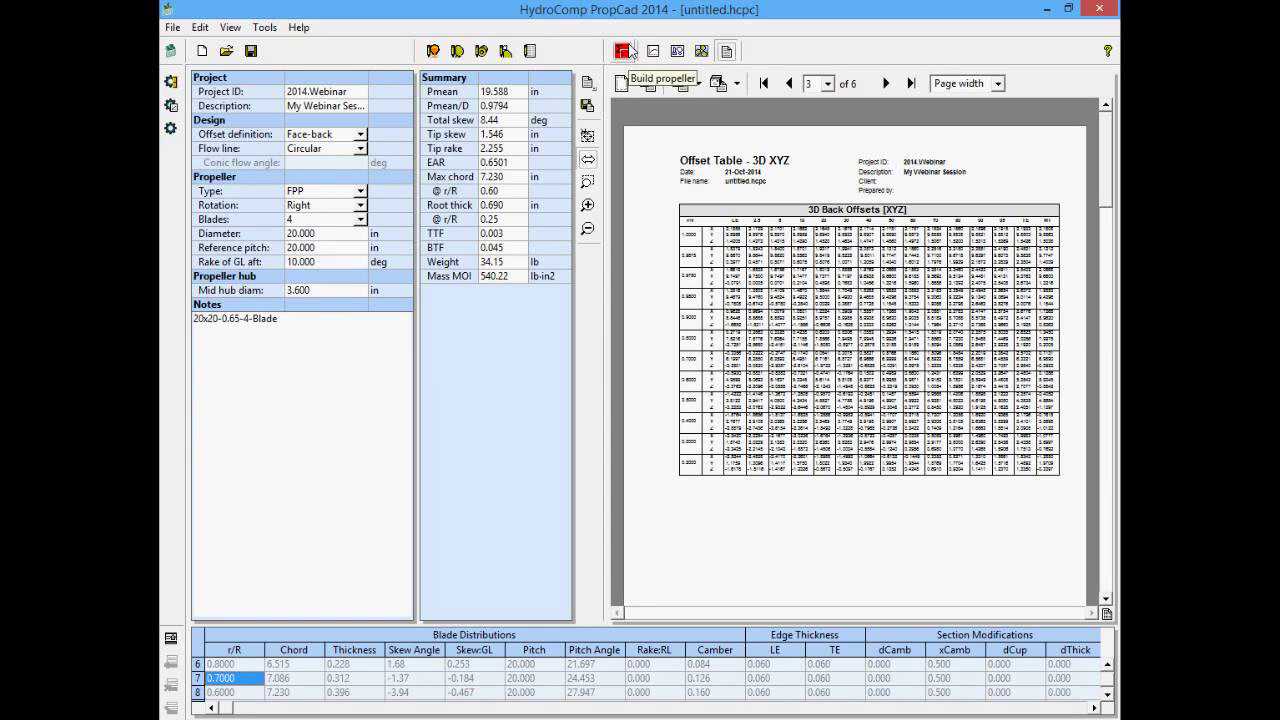
pyautogui.click(702, 52)
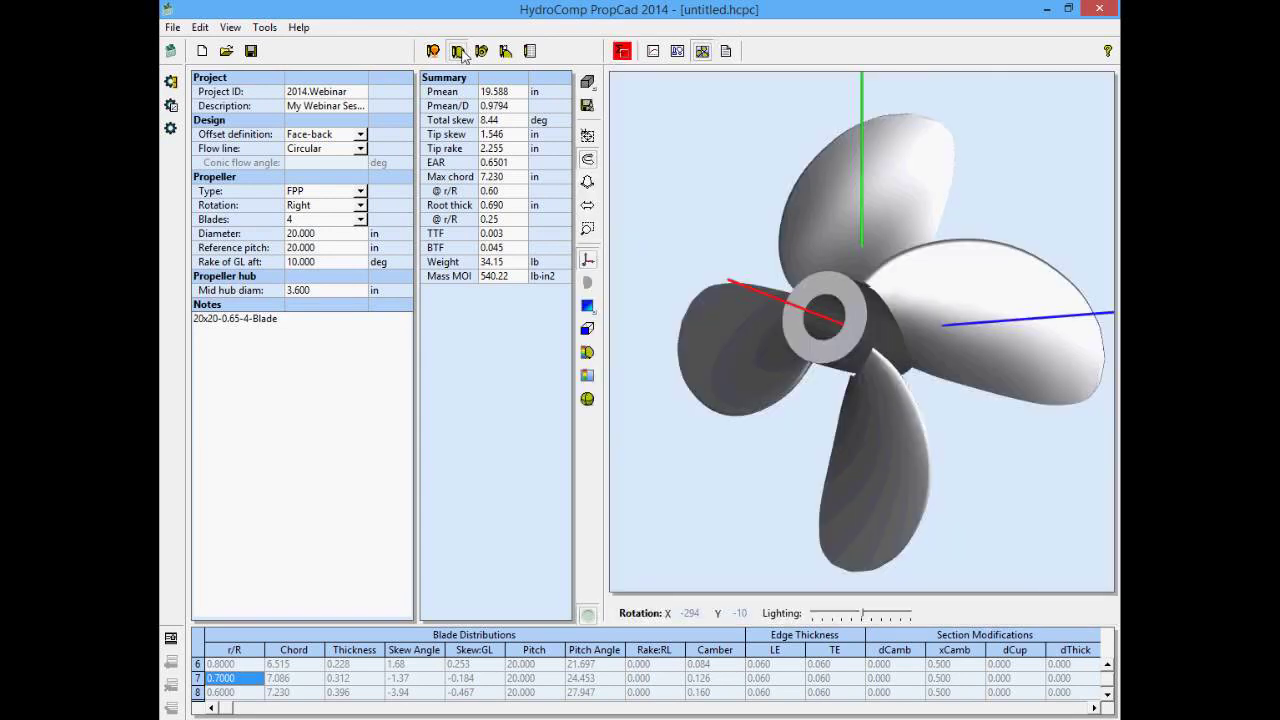
# - Rebuild with BB-series chord outline and skew, Expanded BAR 0.550, keeping 80% hub pitch
pyautogui.click(459, 52)
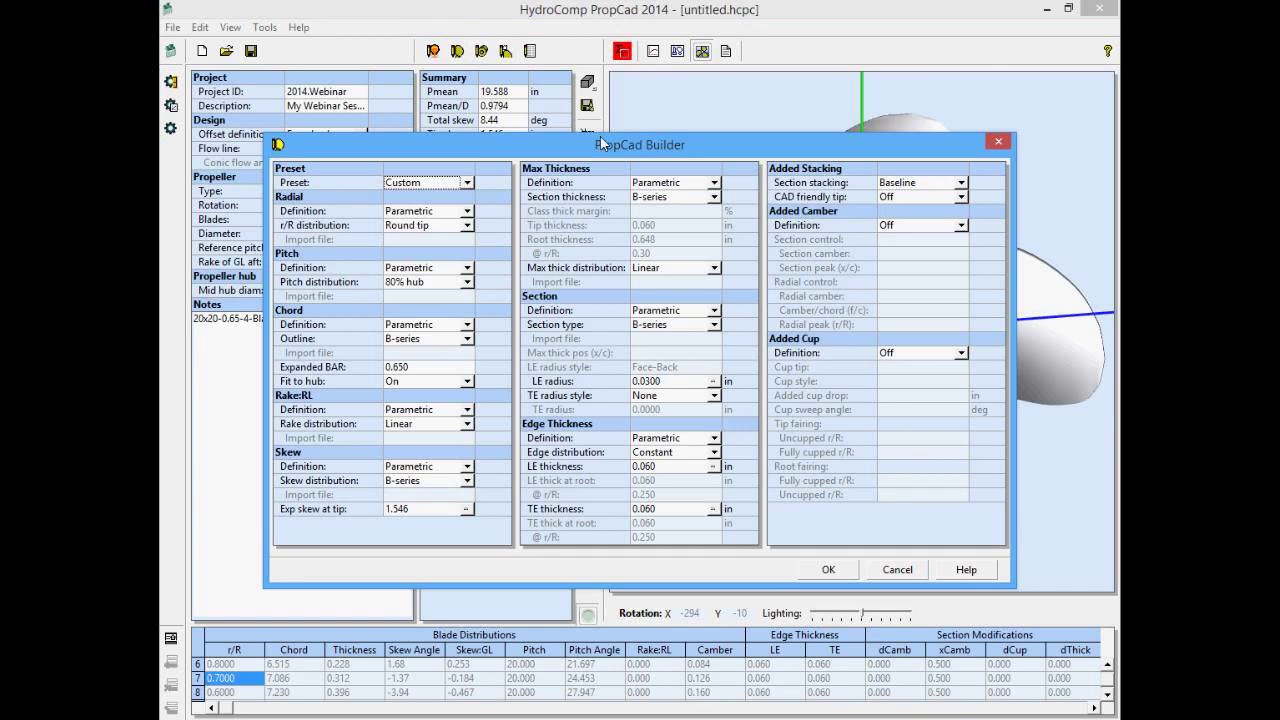
pyautogui.click(467, 283)
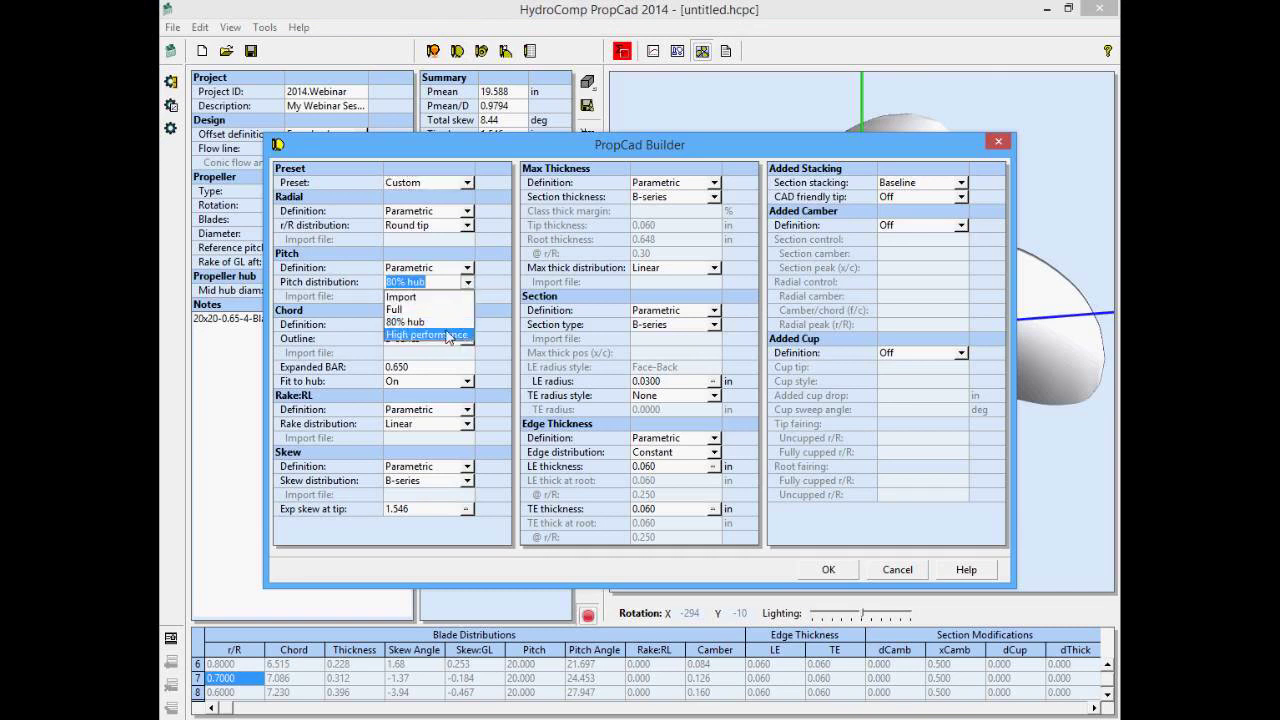
pyautogui.click(441, 323)
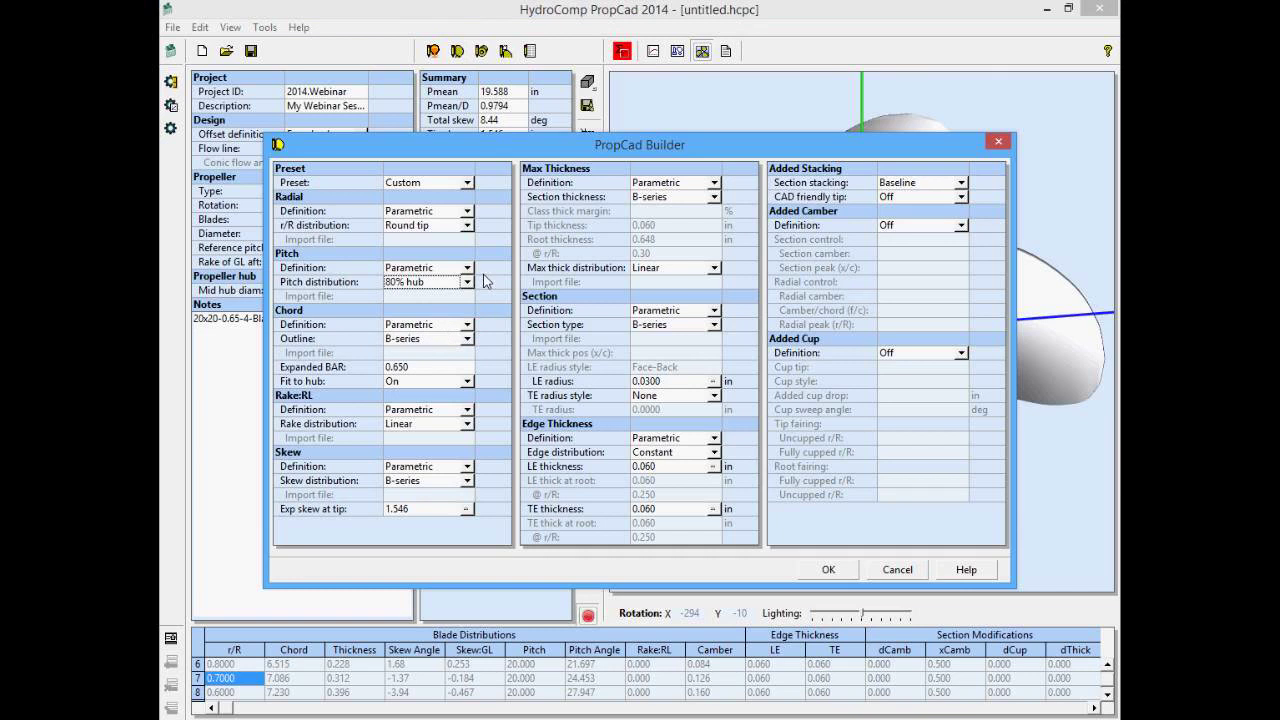
pyautogui.click(467, 340)
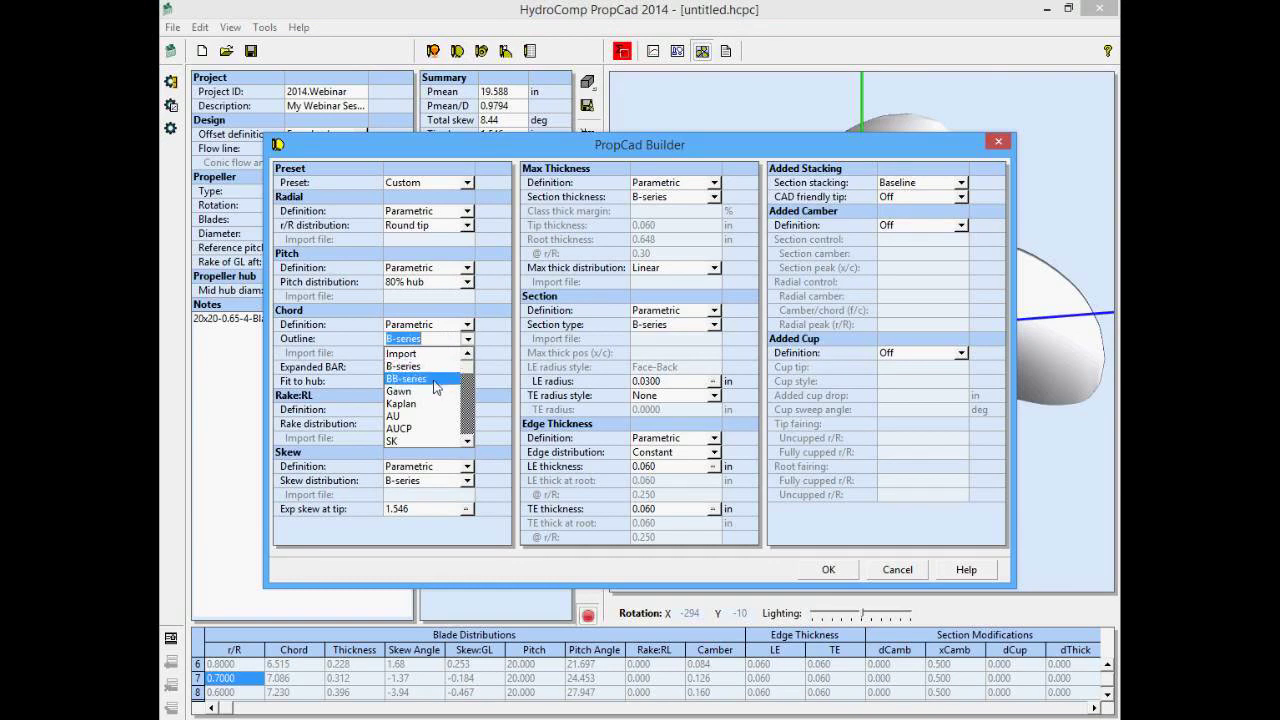
pyautogui.click(437, 379)
pyautogui.click(433, 371)
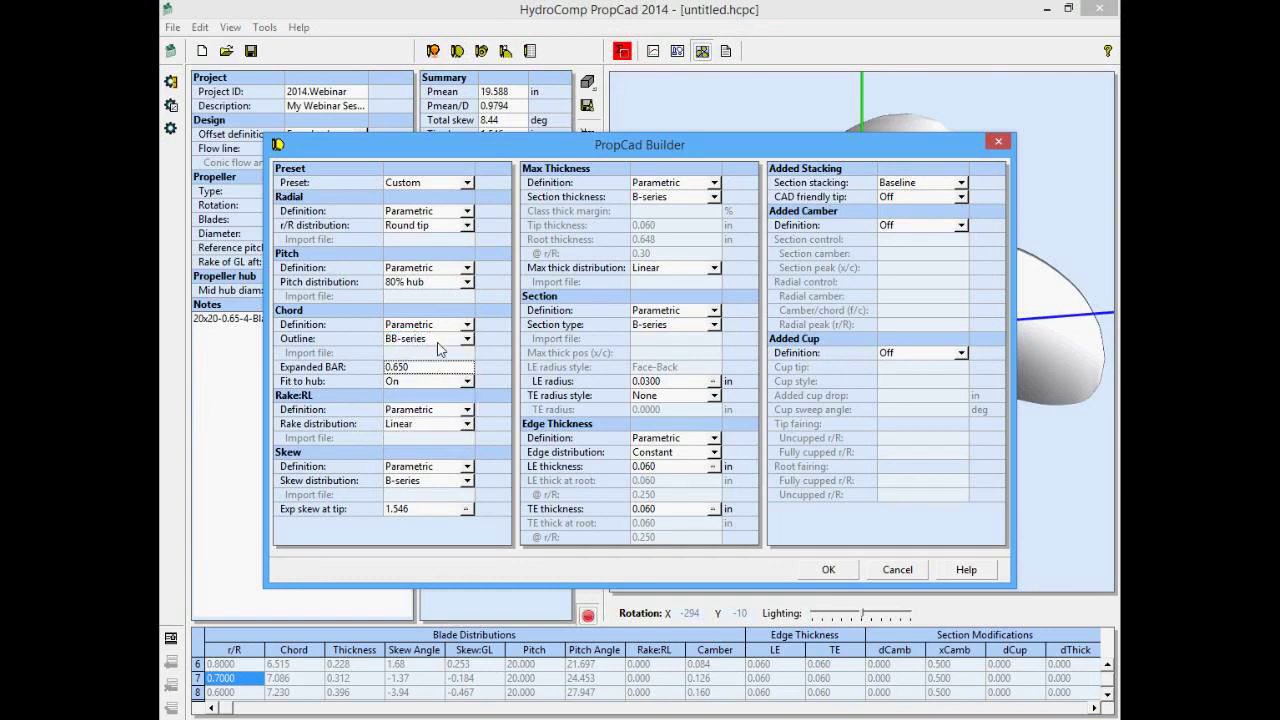
pyautogui.write('0.')
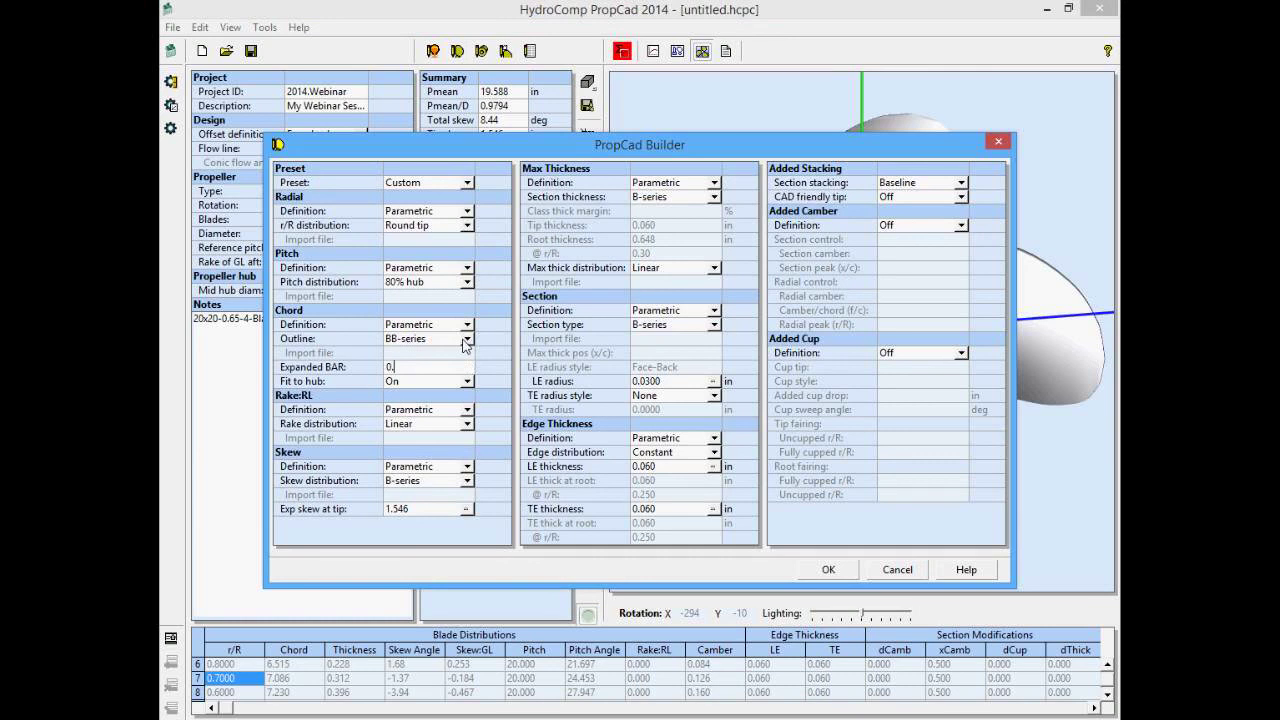
pyautogui.write('550')
pyautogui.press('Tab')
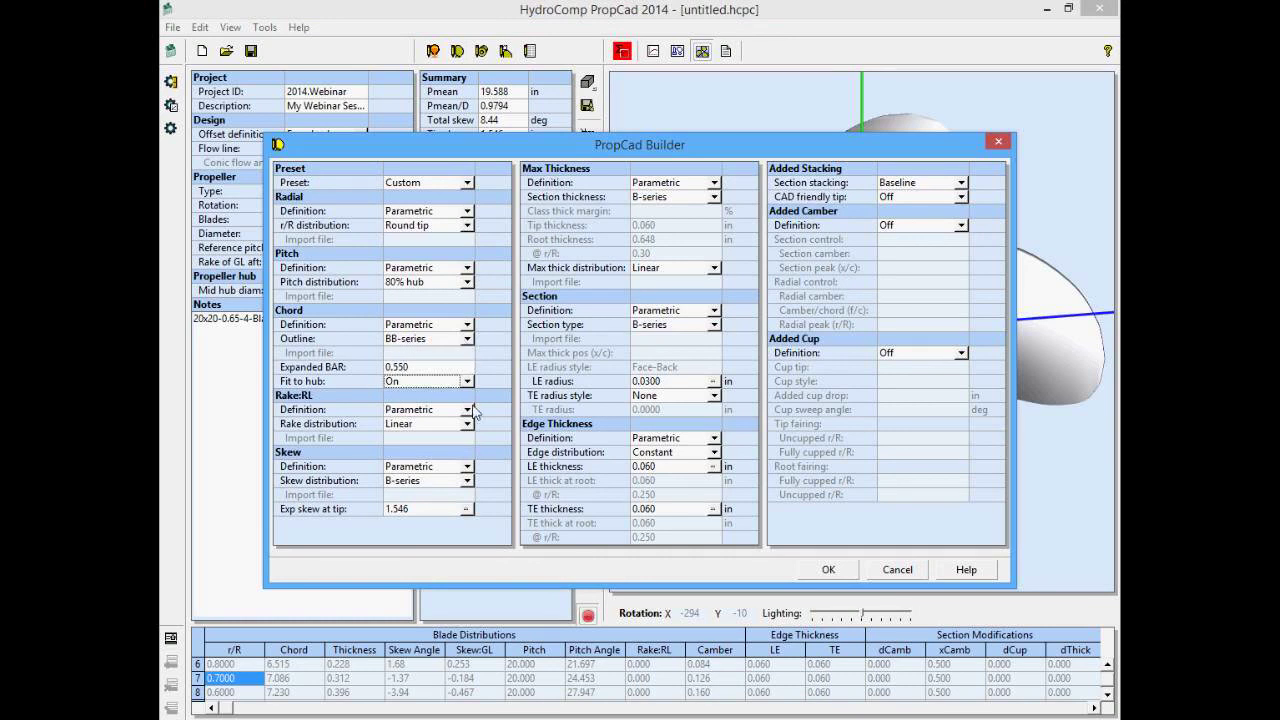
pyautogui.click(466, 481)
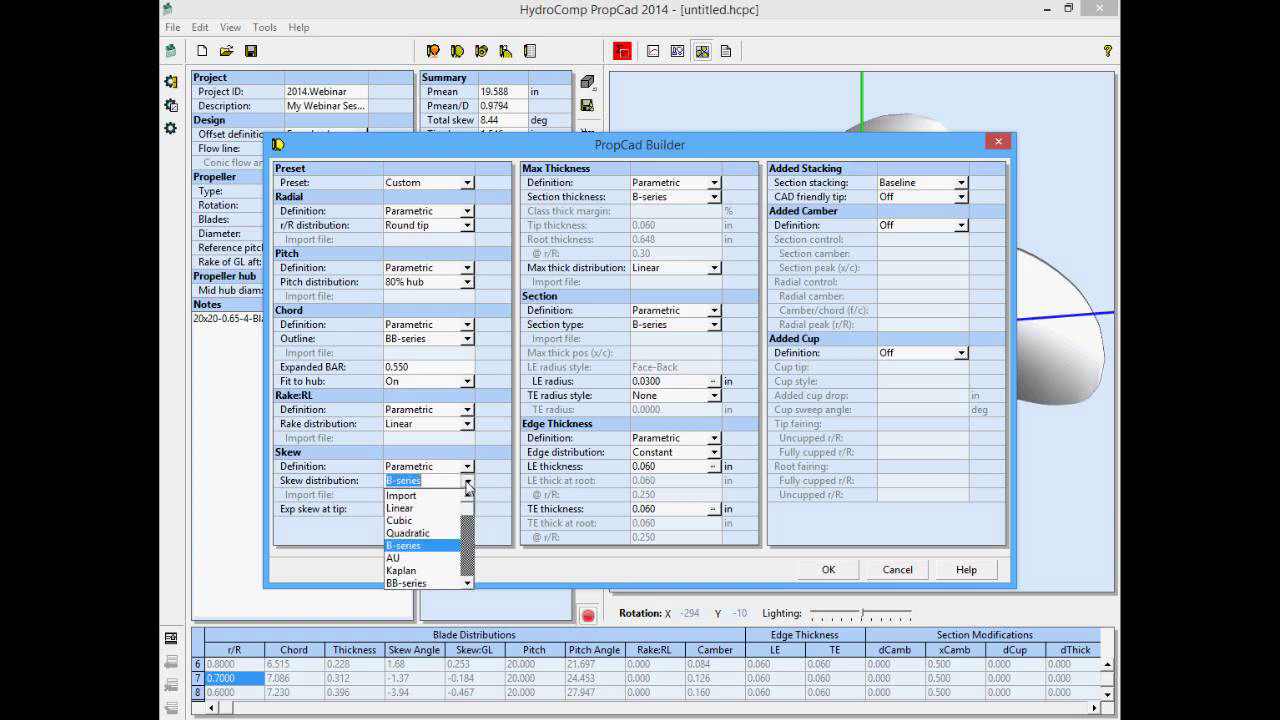
pyautogui.click(424, 583)
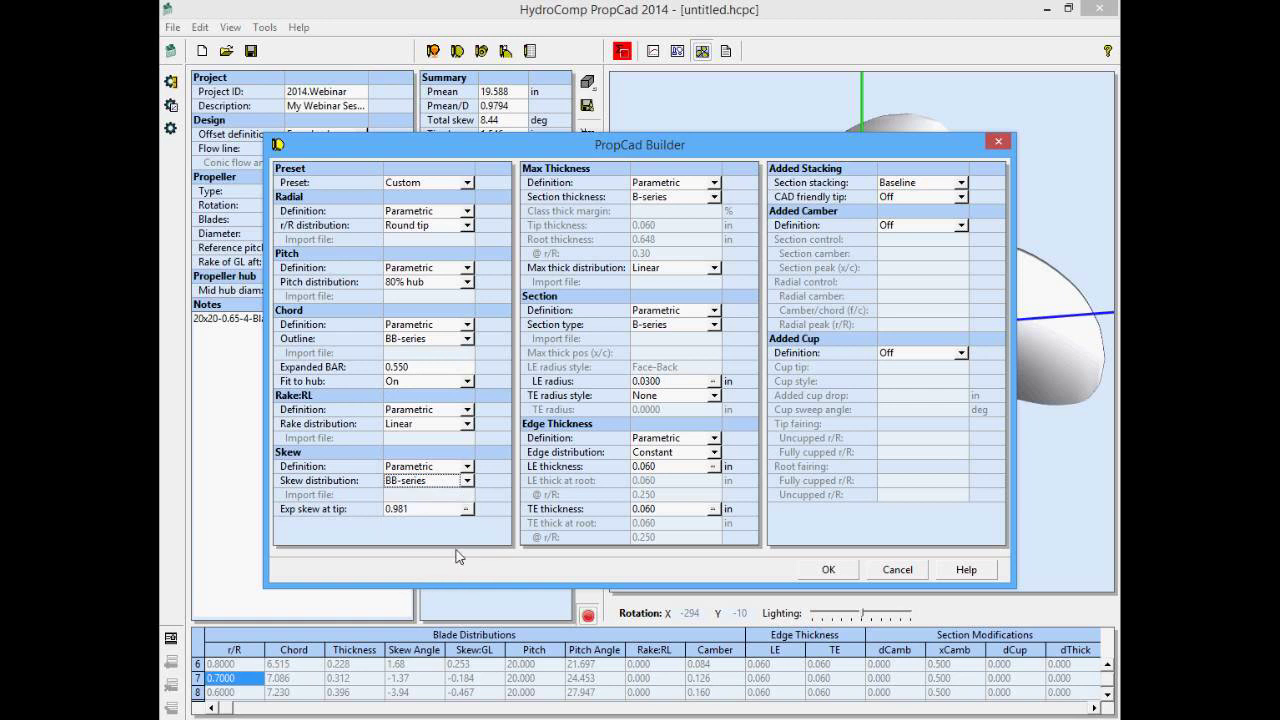
pyautogui.click(817, 571)
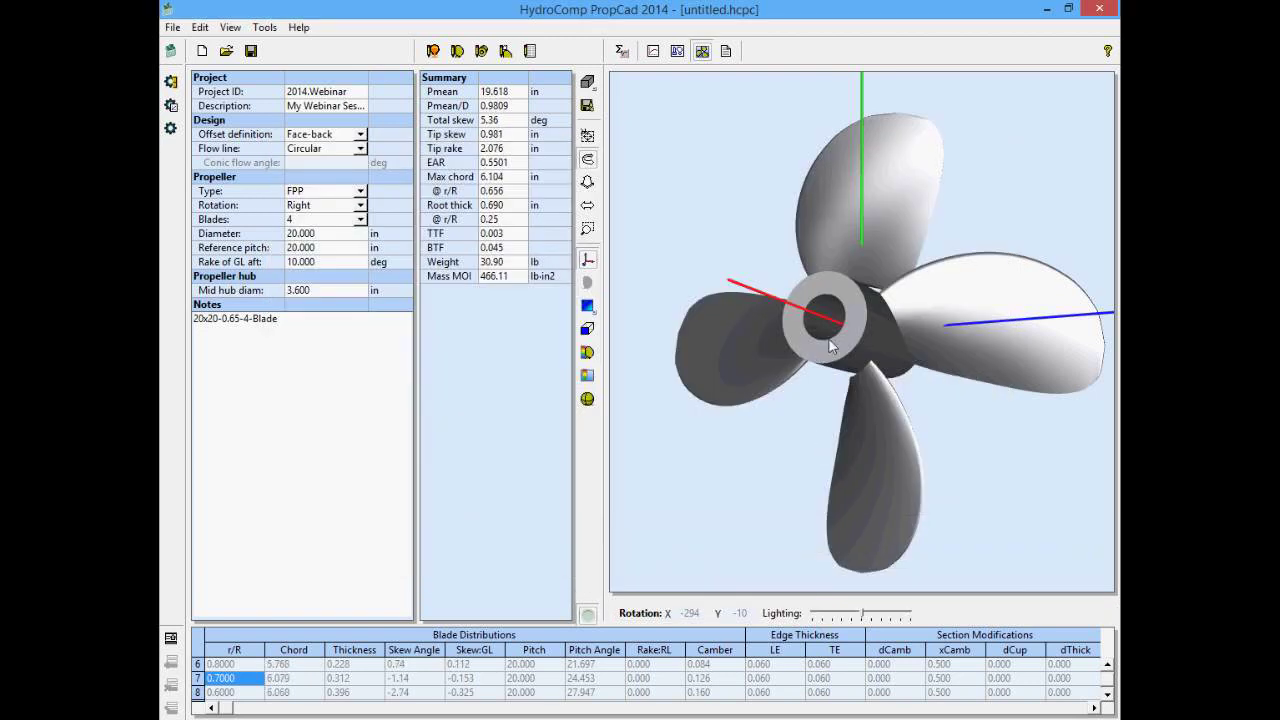
# - Orbit to a front view and rebuild the propeller with Exp skew at tip set to 1.500
pyautogui.moveTo(845, 347); pyautogui.dragTo(858, 358)
pyautogui.scroll(-2, 858, 358)
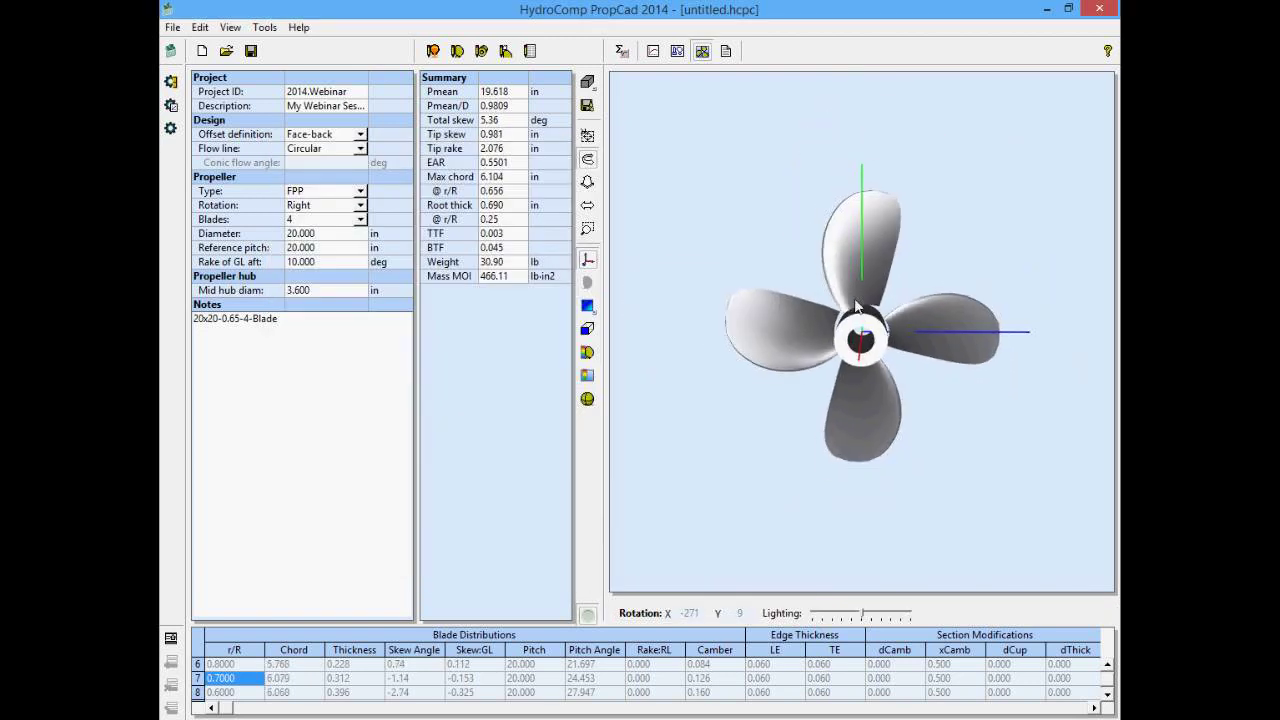
pyautogui.click(457, 51)
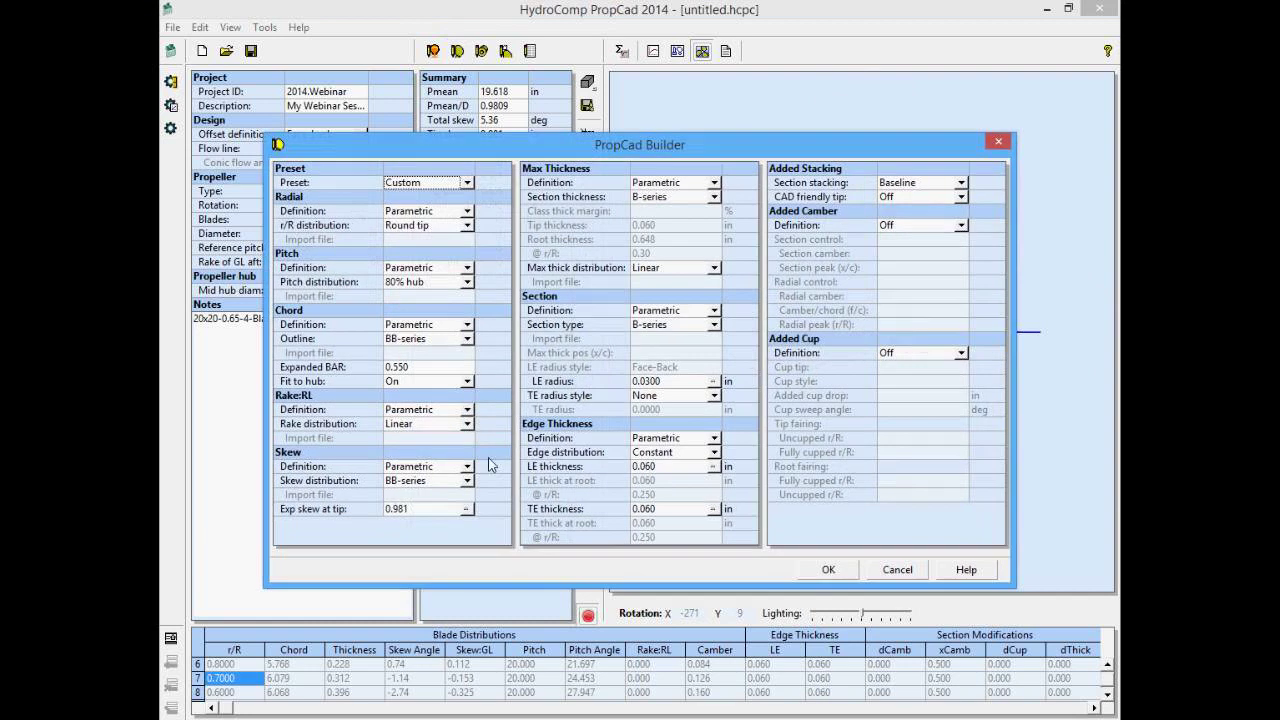
pyautogui.click(438, 510)
pyautogui.click(438, 512)
pyautogui.write('1.500')
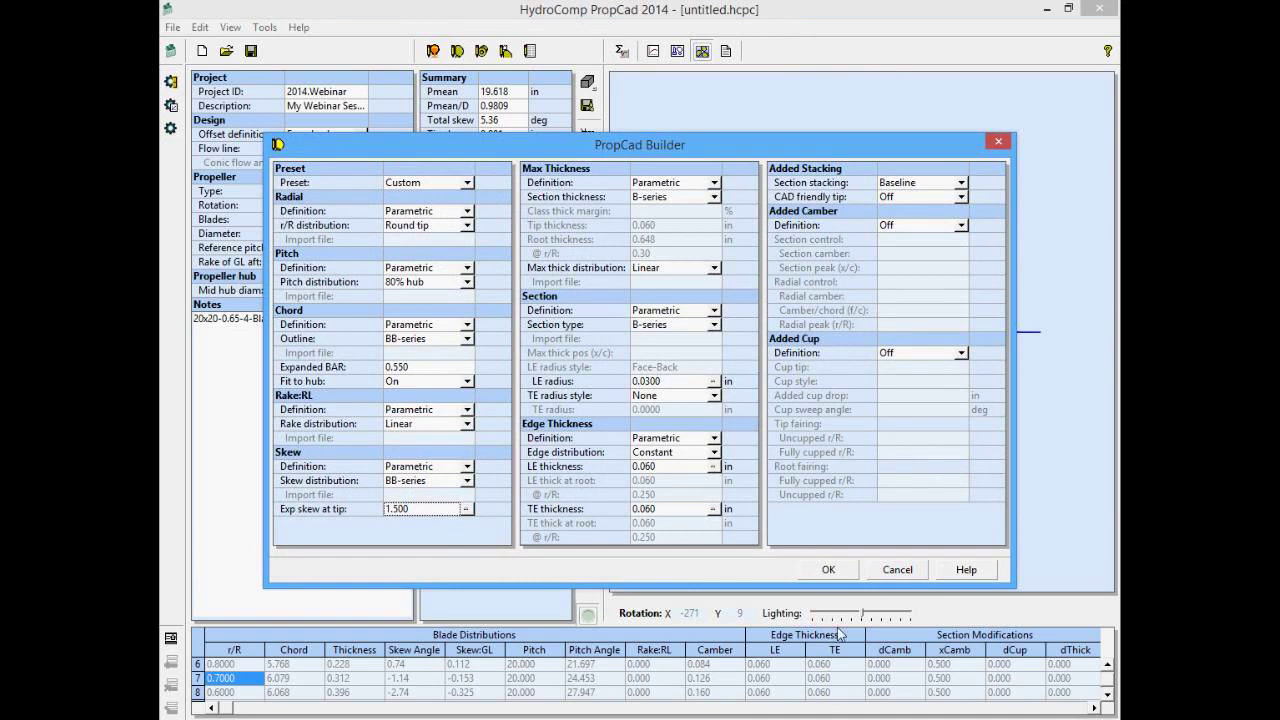
pyautogui.click(826, 571)
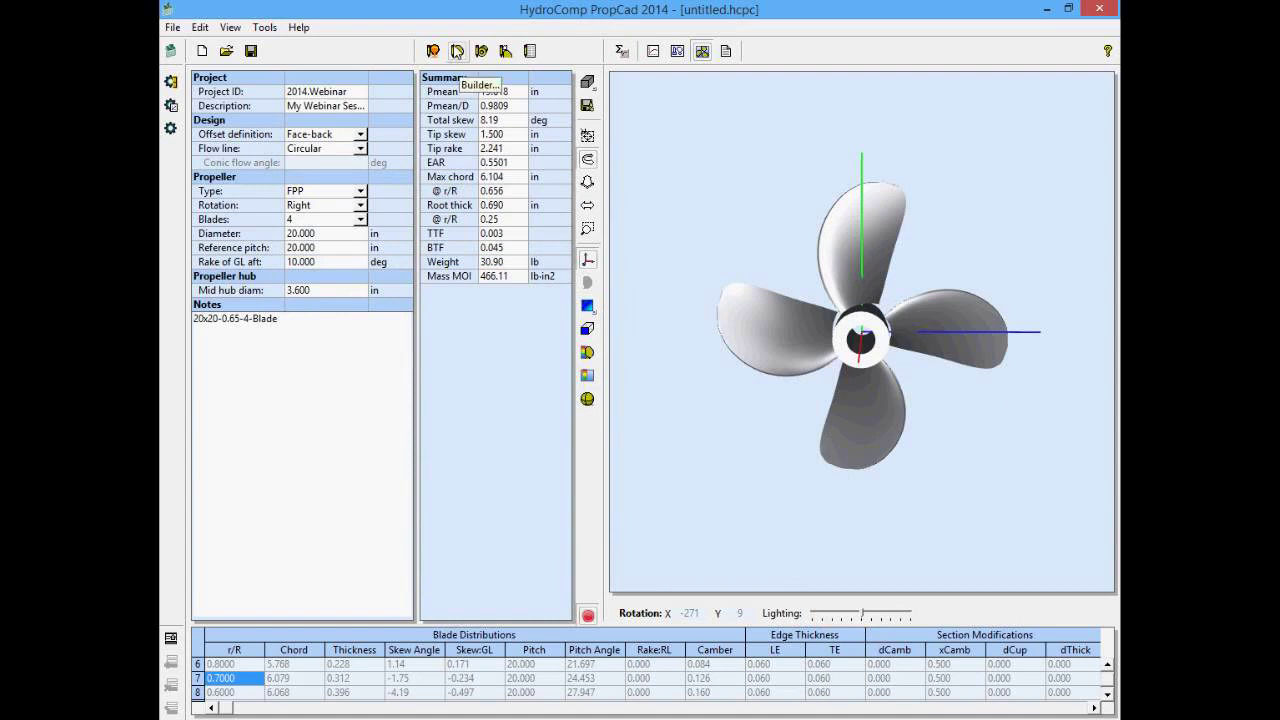
# - Apply the Gawn preset and set a parametric added cup with 0.200 cup drop
pyautogui.click(457, 52)
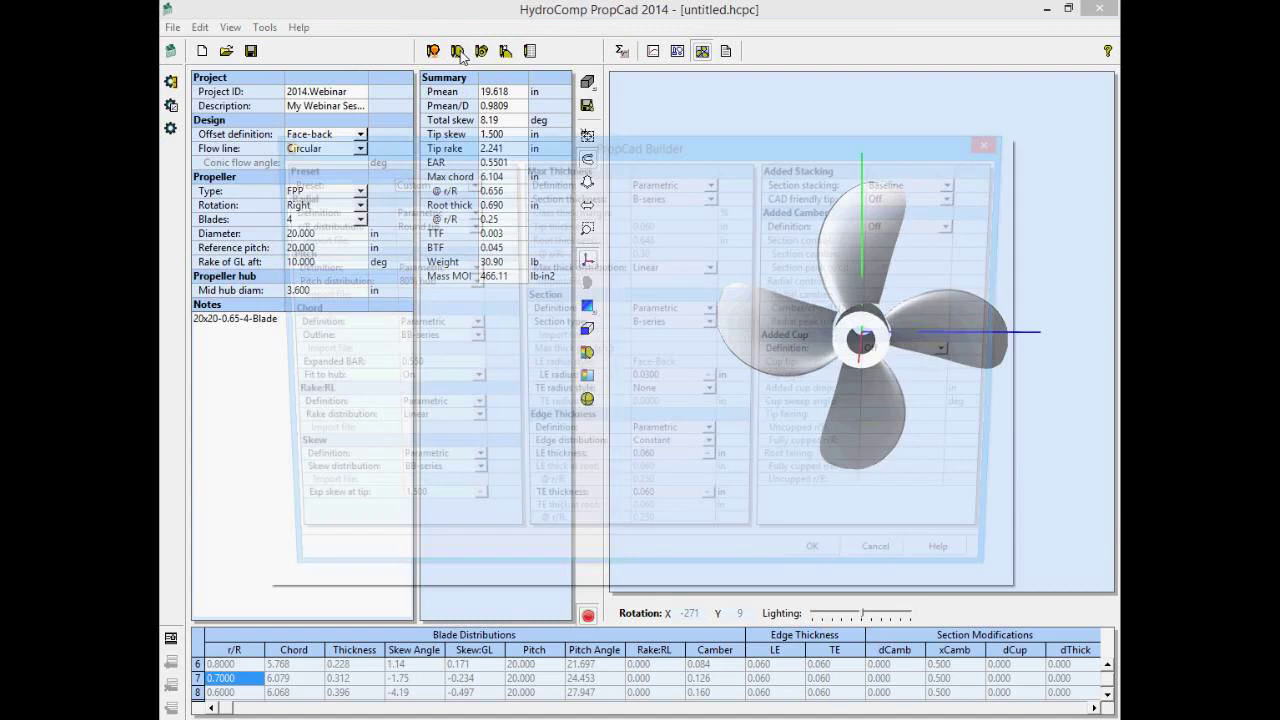
pyautogui.click(467, 183)
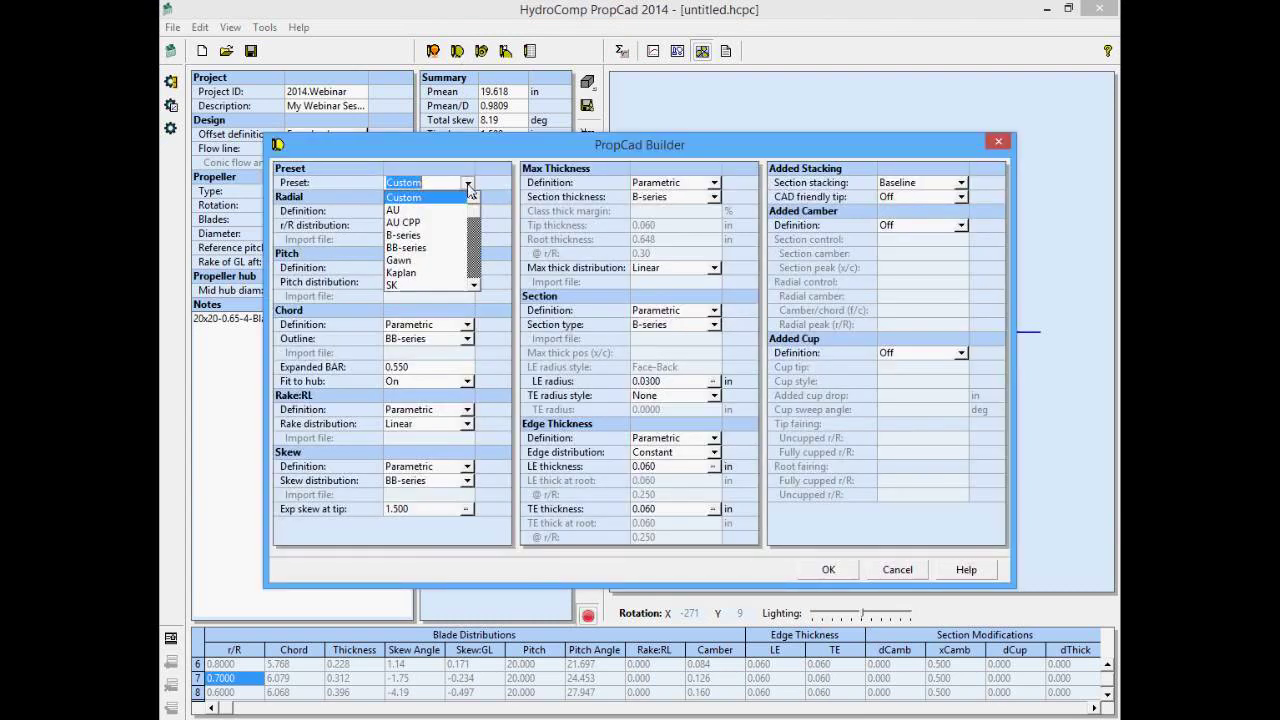
pyautogui.click(418, 263)
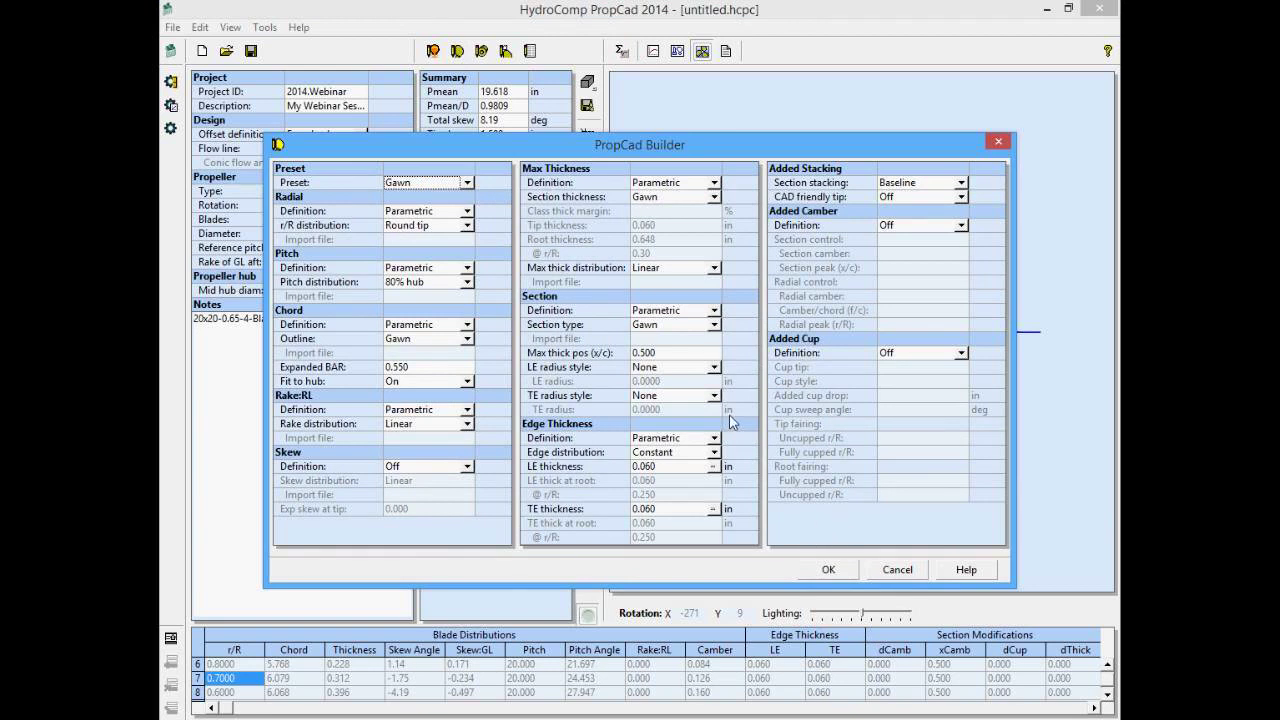
pyautogui.click(963, 355)
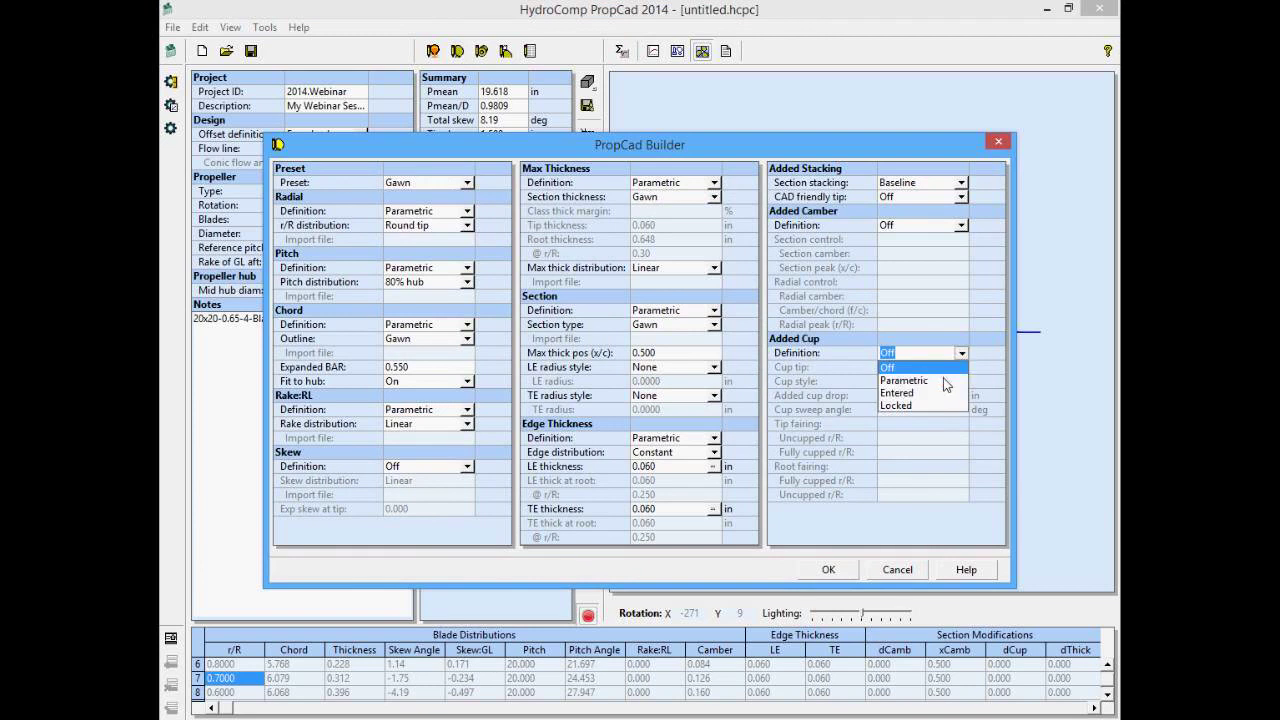
pyautogui.click(941, 383)
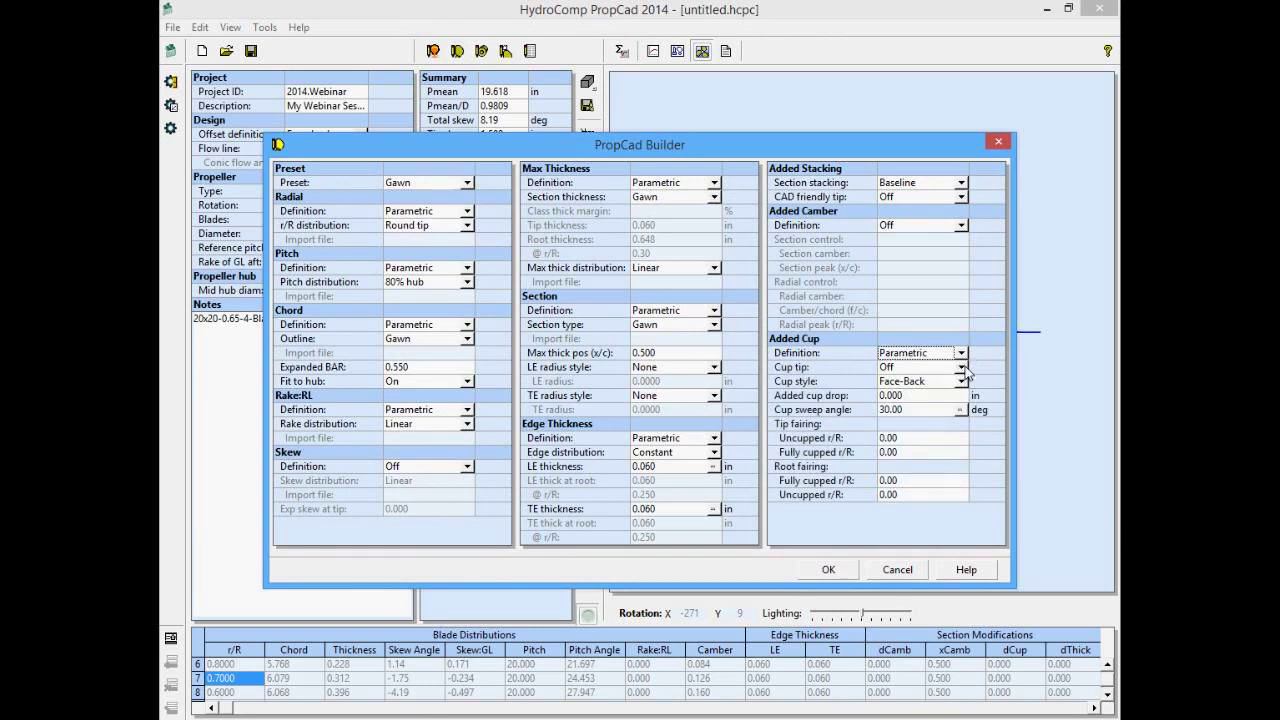
pyautogui.click(930, 399)
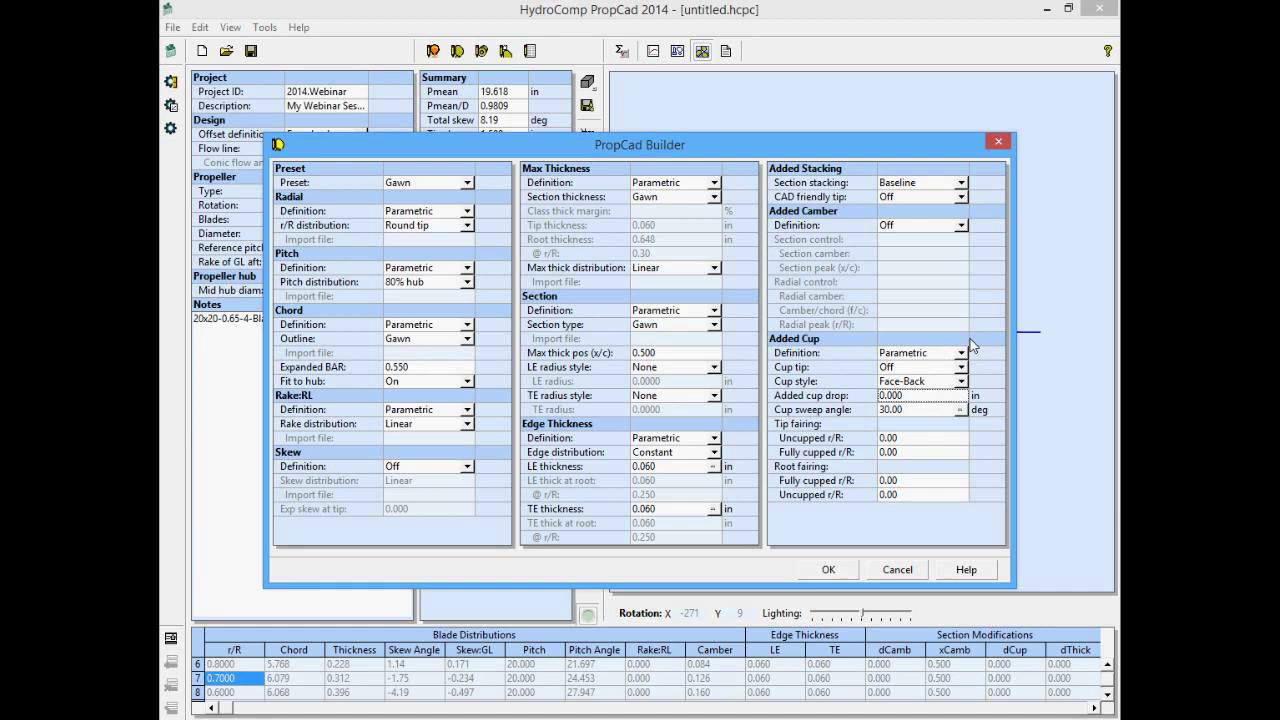
pyautogui.write('.')
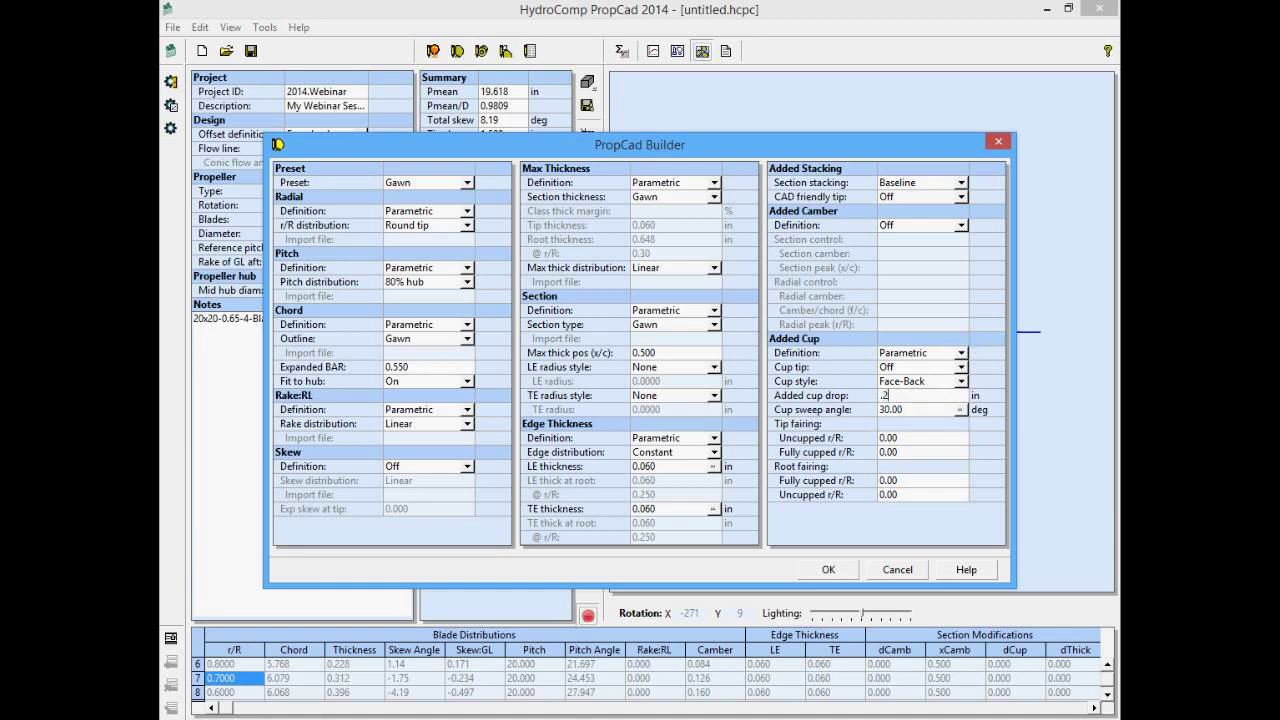
pyautogui.write('2')
pyautogui.press('Tab')
# - Set cup tip fairing to 1.00/0.80 and root fairing to 0.60/0.20
pyautogui.click(905, 440)
pyautogui.click(953, 452)
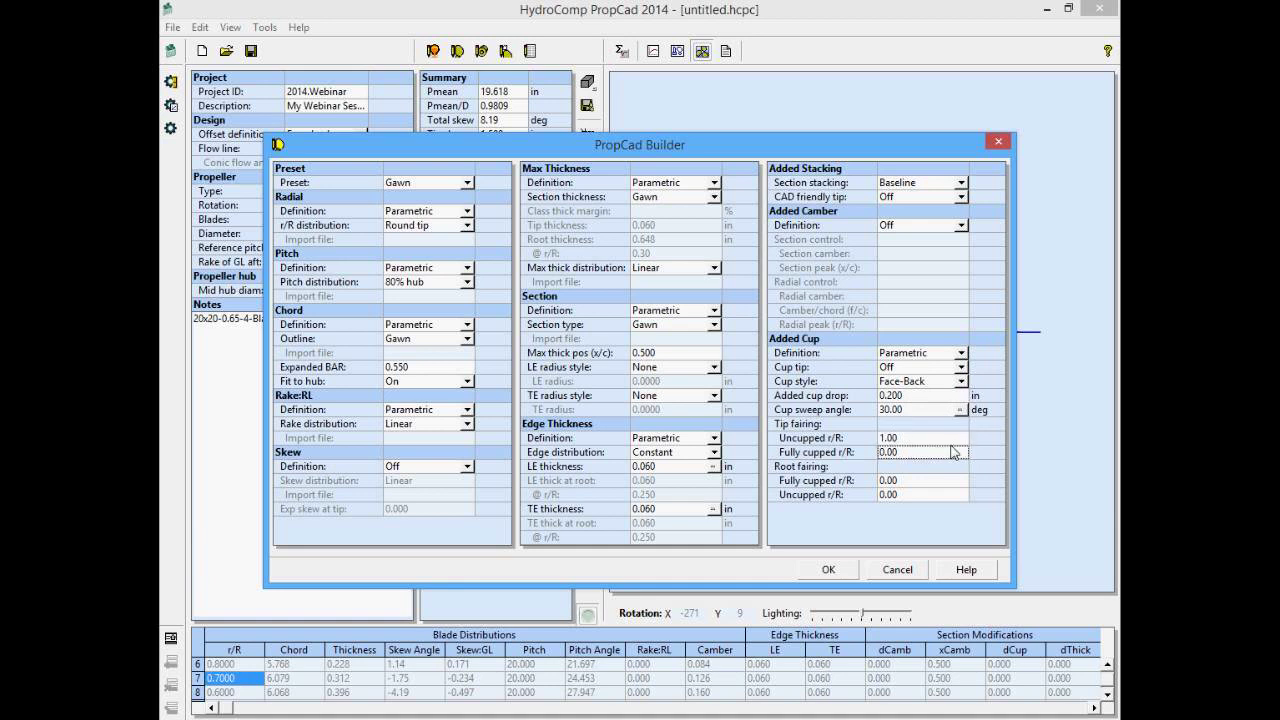
pyautogui.write('.8')
pyautogui.press('Tab')
pyautogui.write('.6')
pyautogui.press('Tab')
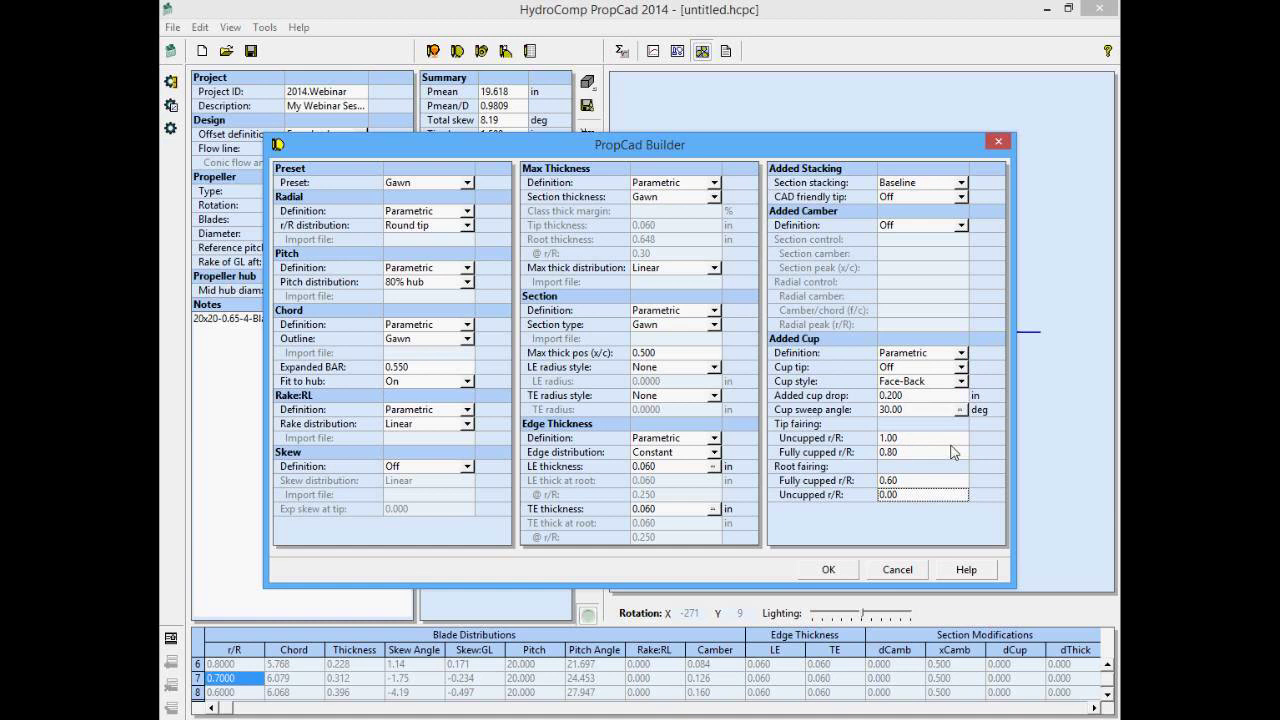
pyautogui.write('.2')
pyautogui.press('Return')
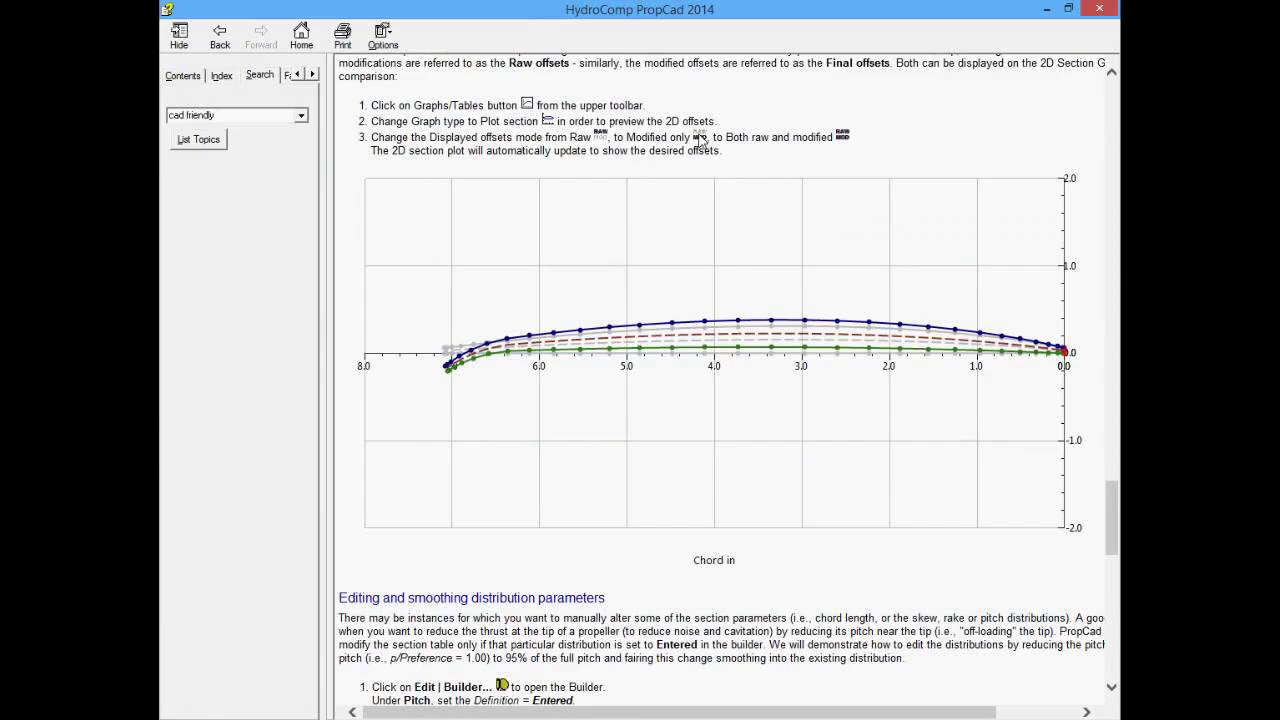
# - Scroll the help topic to the Added Cup steps and the root/tip fairing figure
pyautogui.scroll(-15, 723, 280)
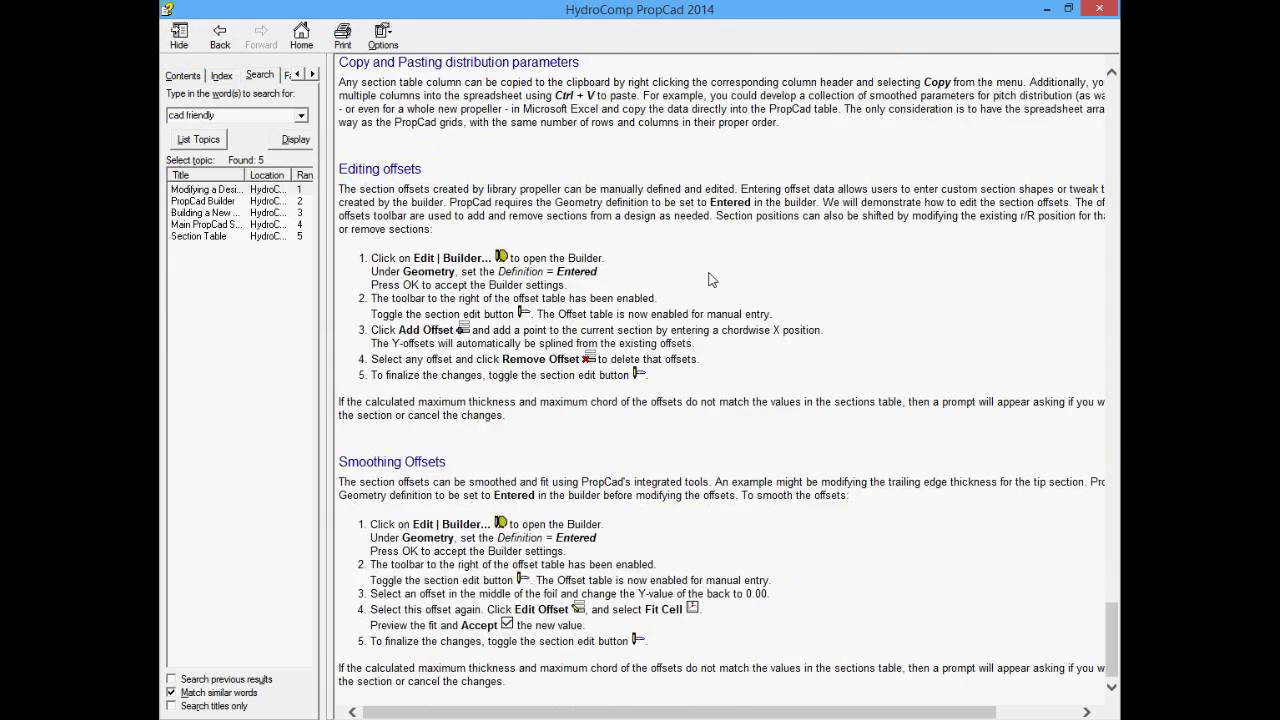
pyautogui.scroll(15, 709, 280)
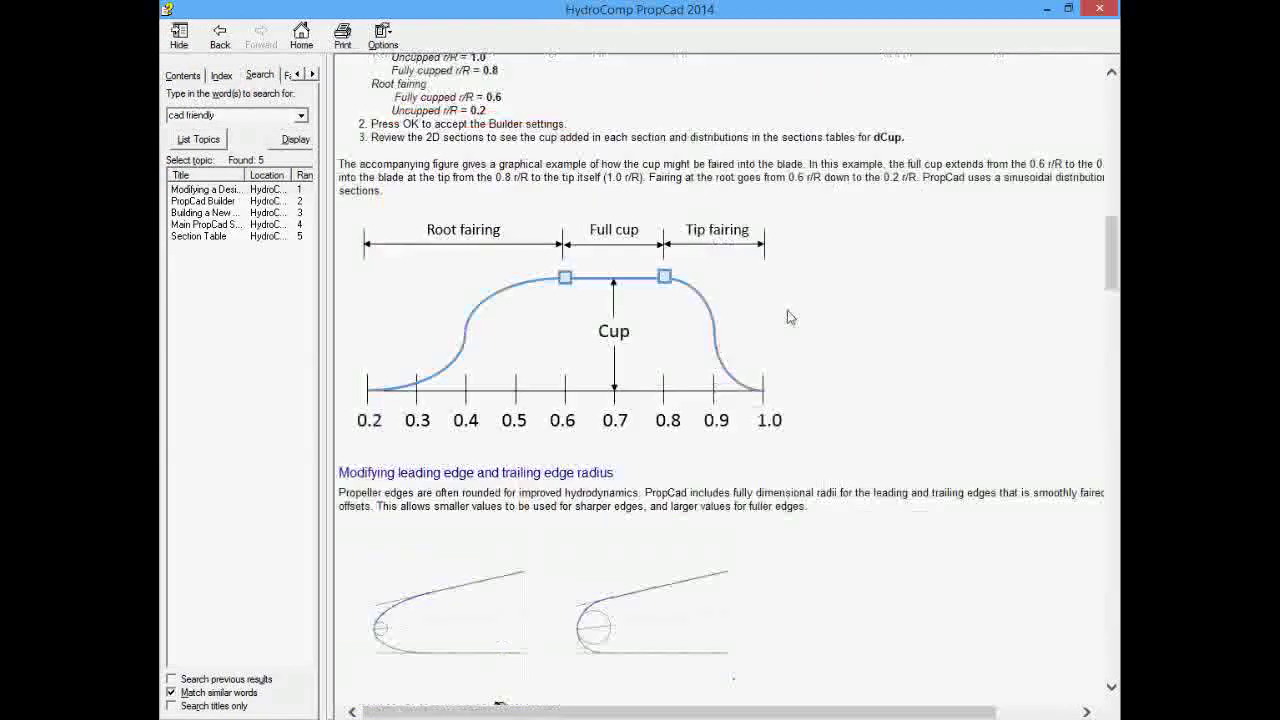
pyautogui.scroll(2, 788, 317)
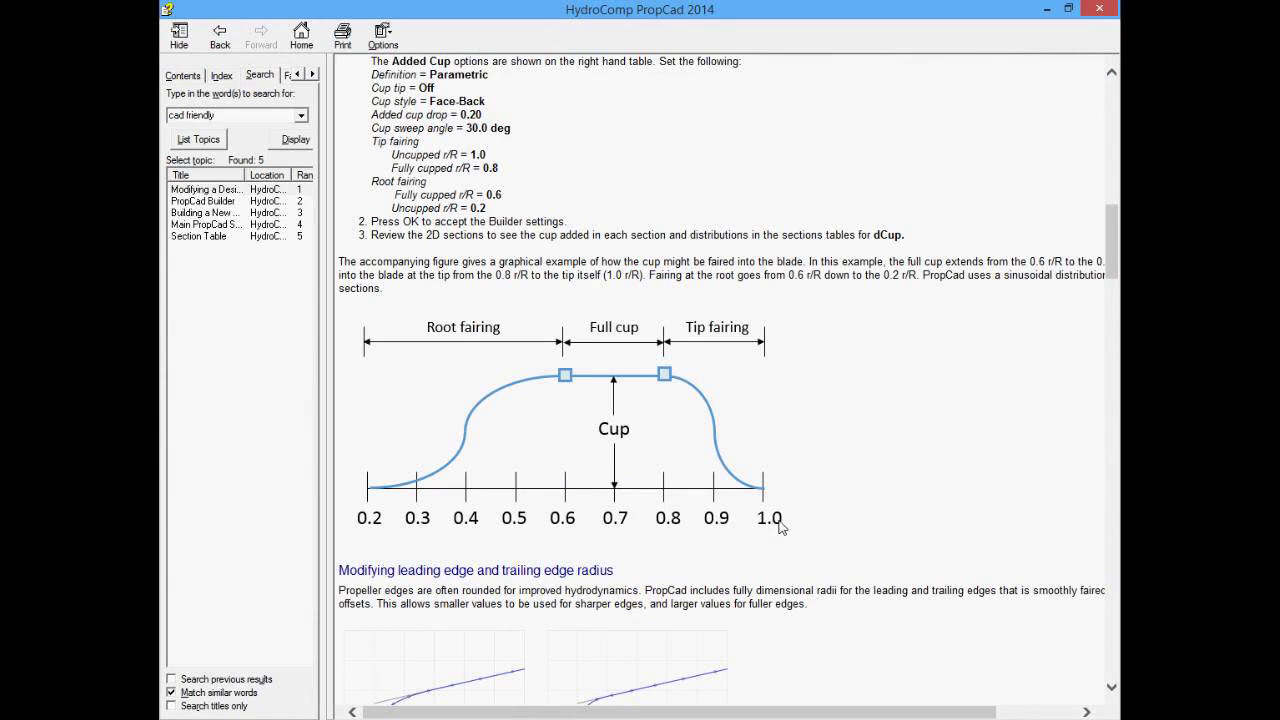
# - Close help, rebuild with the Gawn cup settings, and show the r/R 0.7 thickness section plot
pyautogui.click(1046, 9)
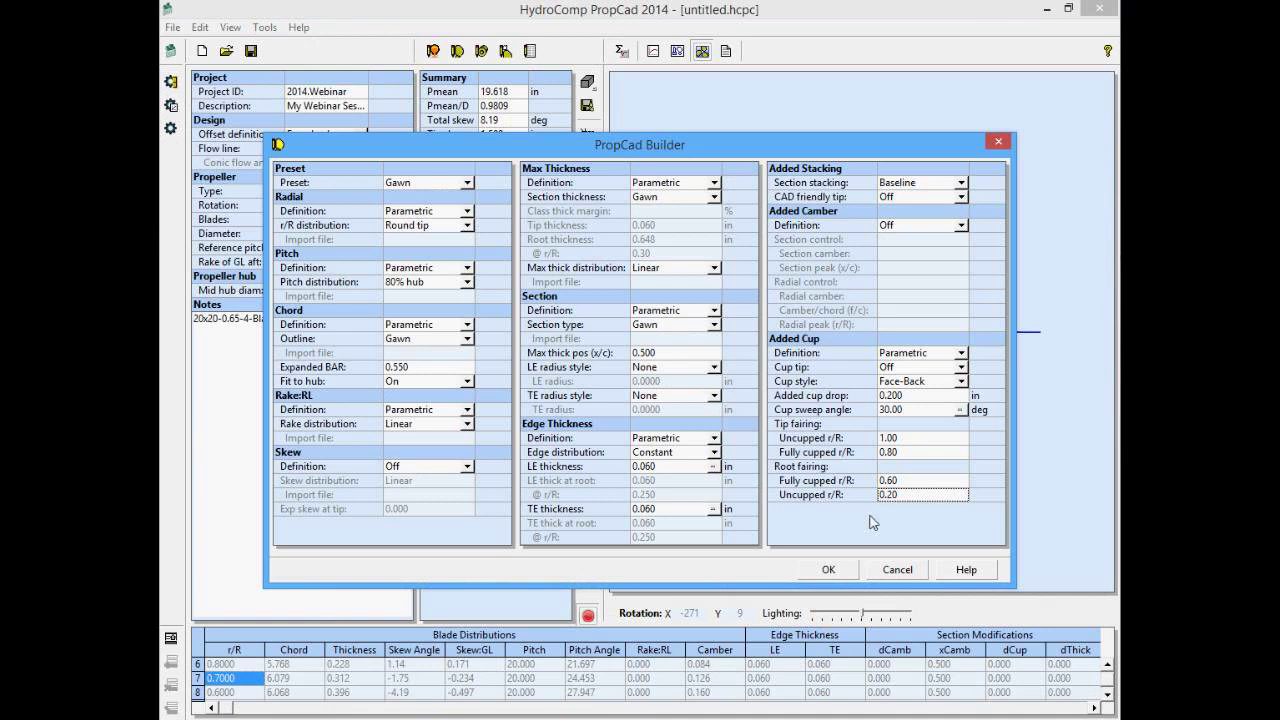
pyautogui.click(820, 568)
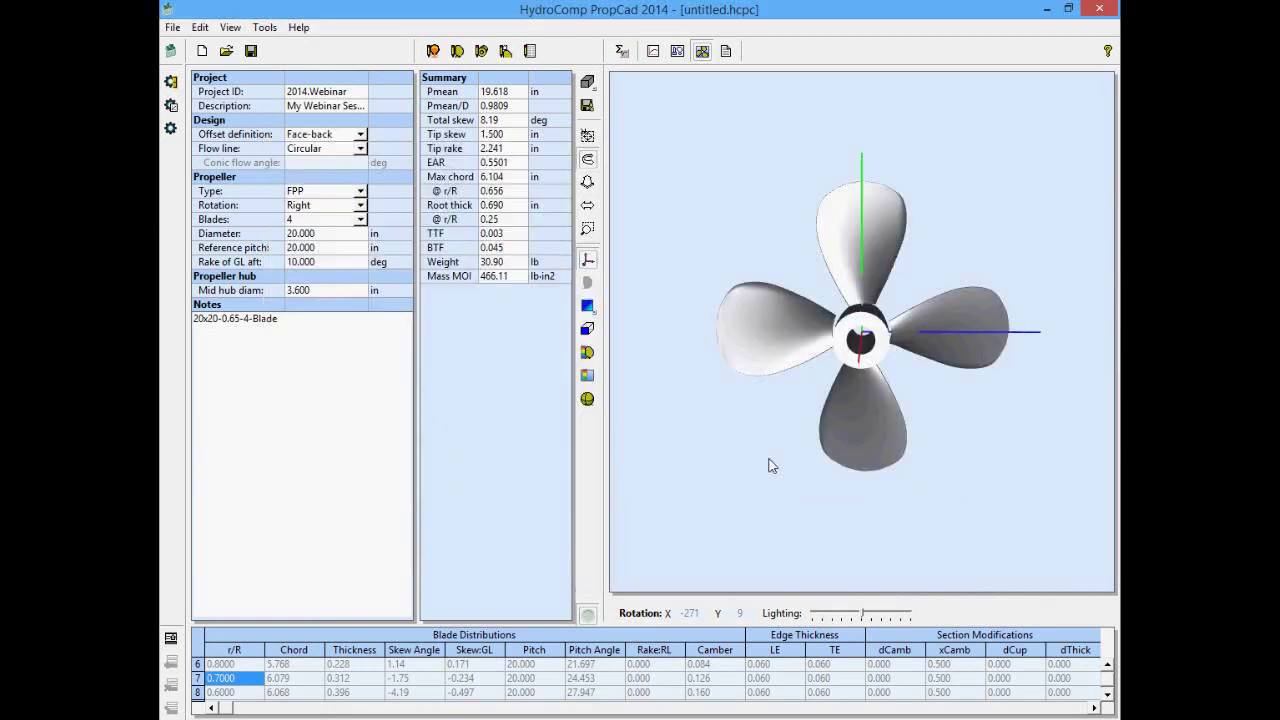
pyautogui.moveTo(788, 318); pyautogui.dragTo(751, 279)
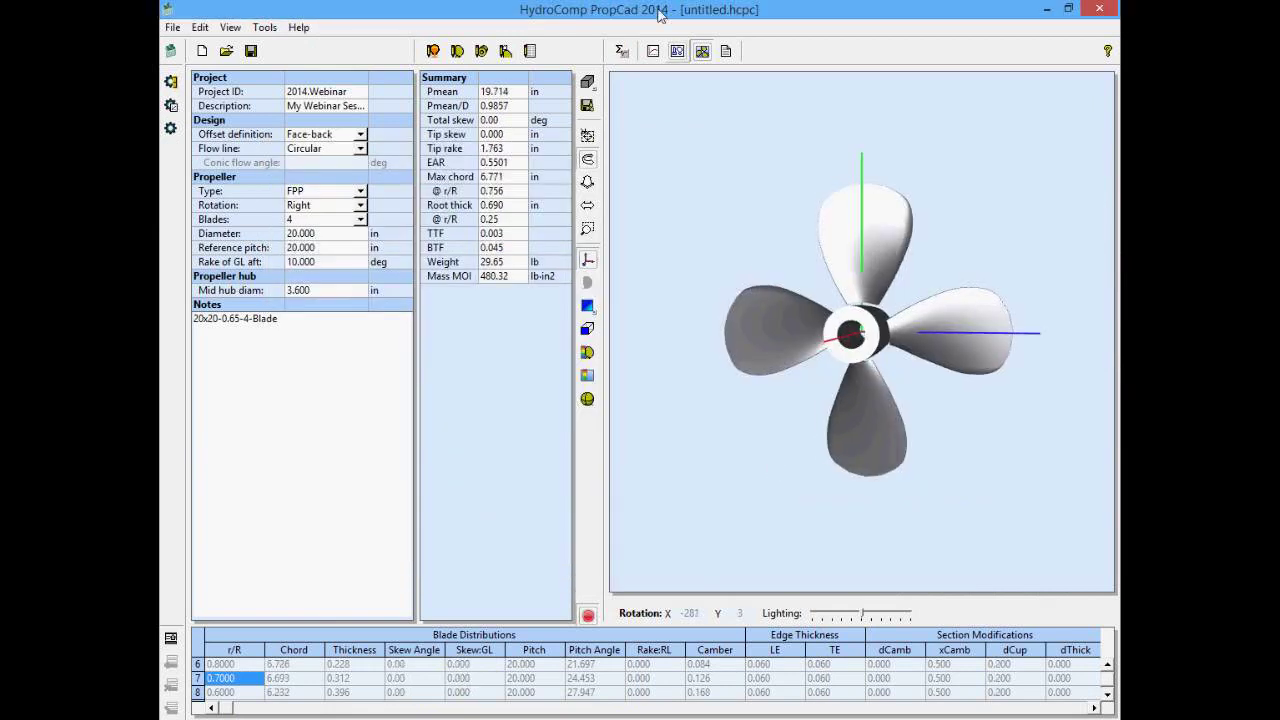
pyautogui.click(654, 52)
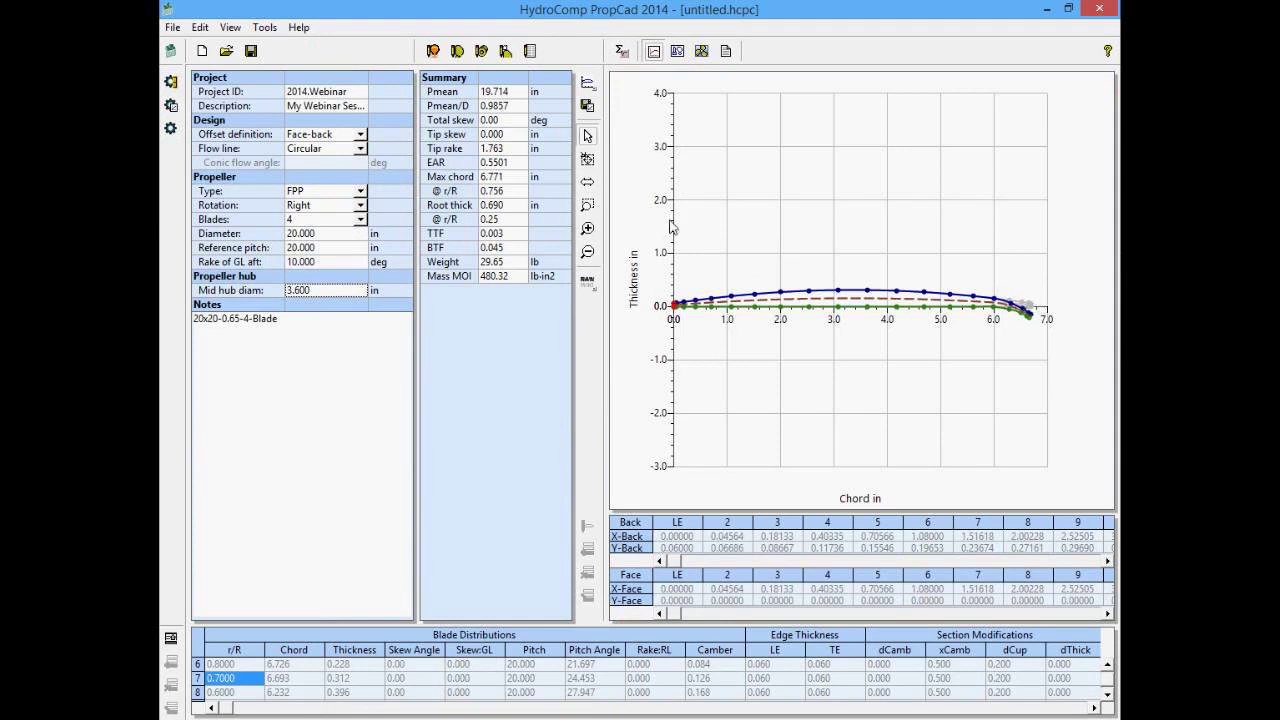
# - Box-zoom onto the section's trailing edge, then restore the full section profile
pyautogui.click(588, 205)
pyautogui.moveTo(912, 249); pyautogui.dragTo(1053, 365)
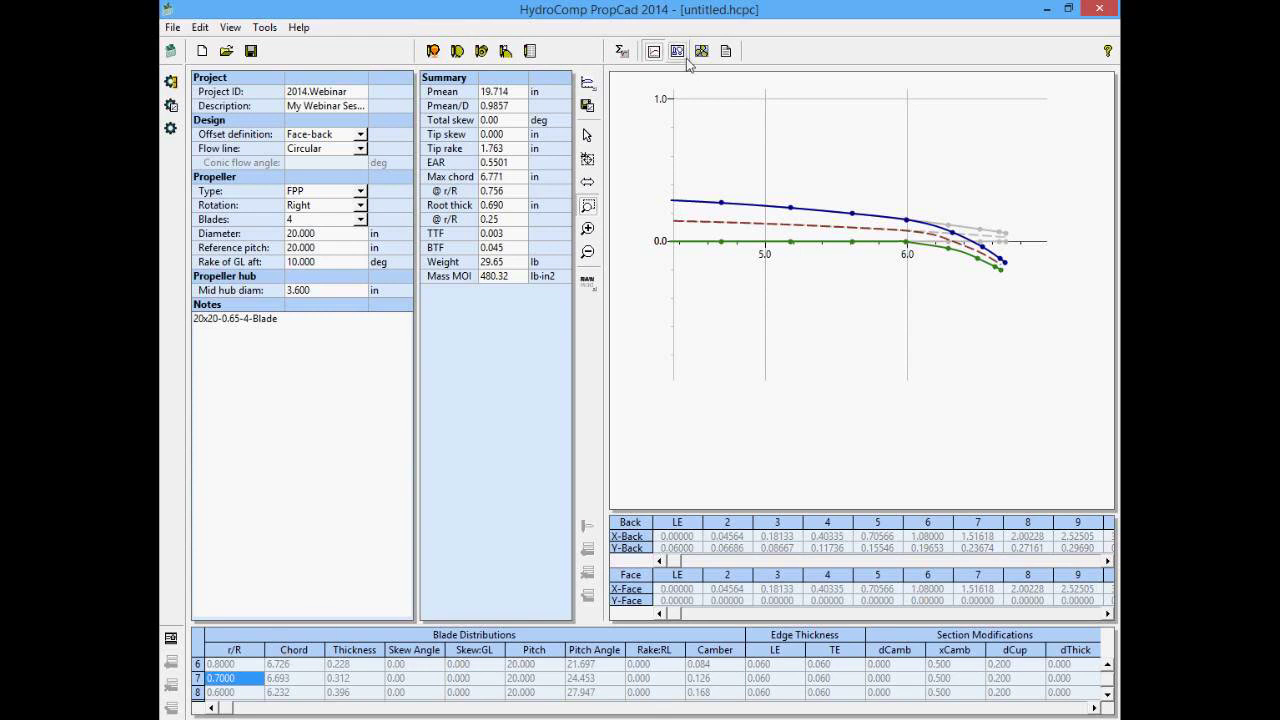
pyautogui.click(653, 55)
# - Plot the Chord column against r/R and move to row 7's Chord value
pyautogui.rightClick(605, 74)
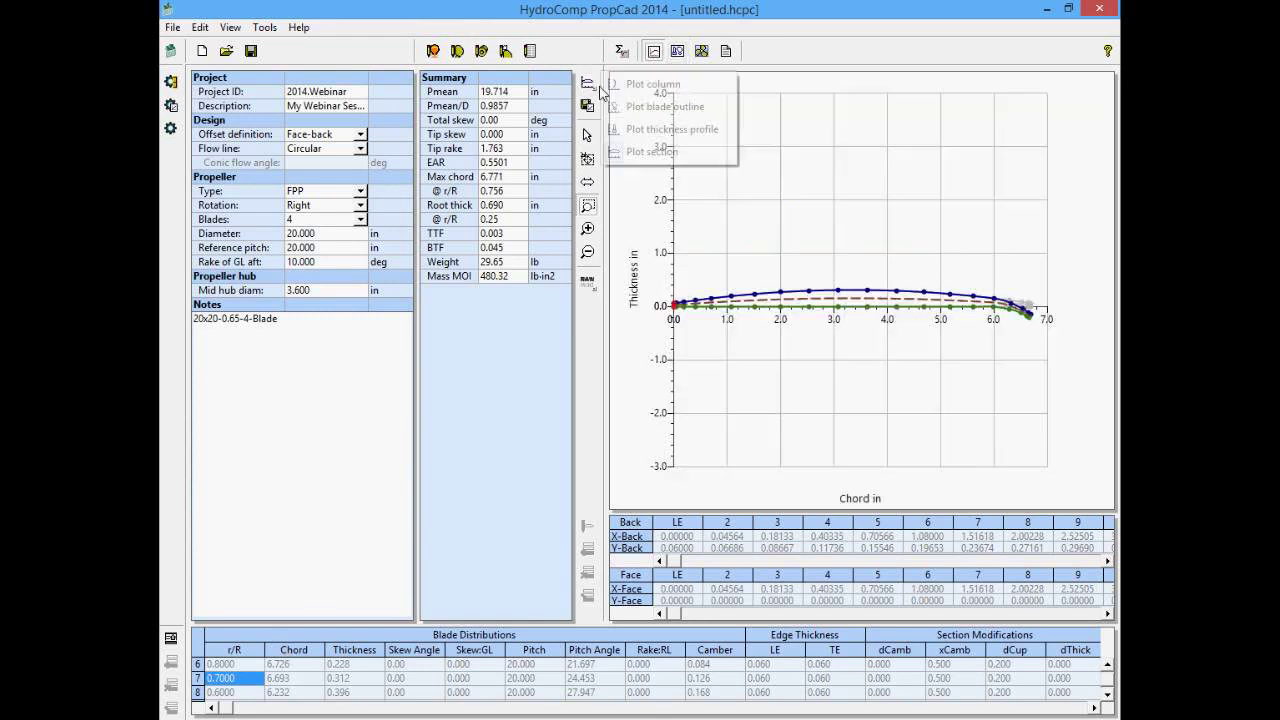
pyautogui.click(640, 85)
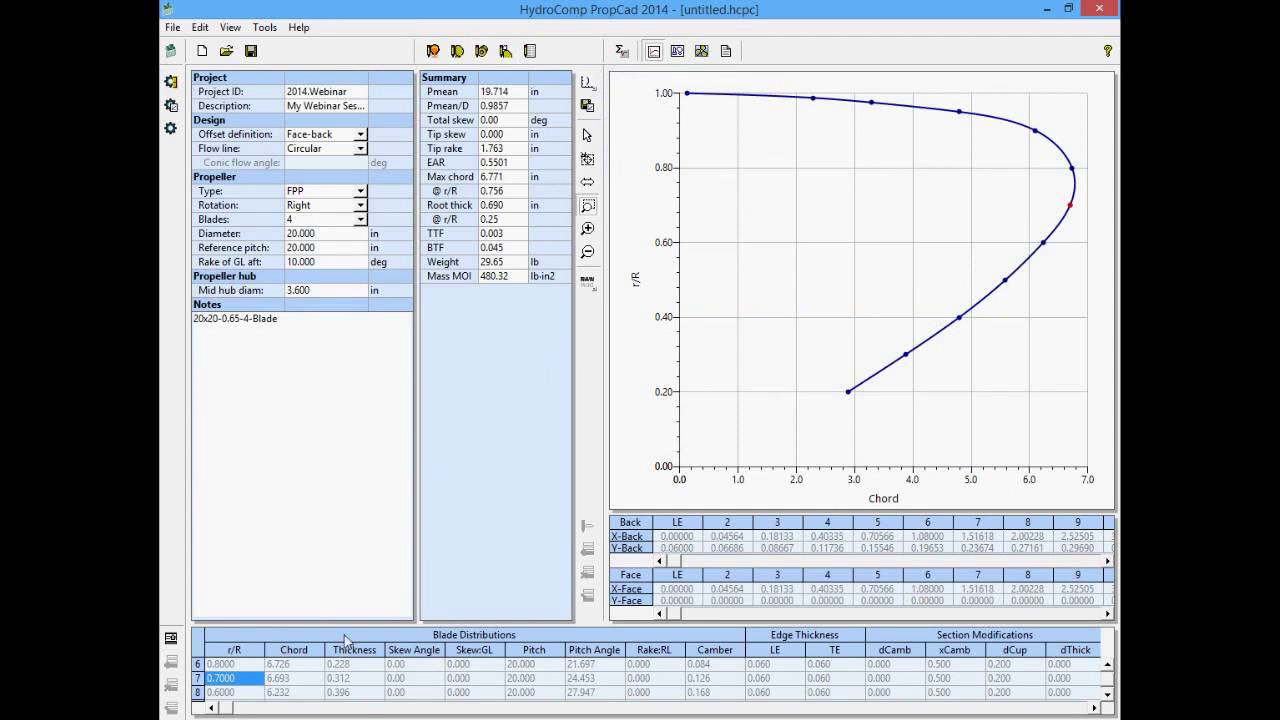
pyautogui.press('Right')
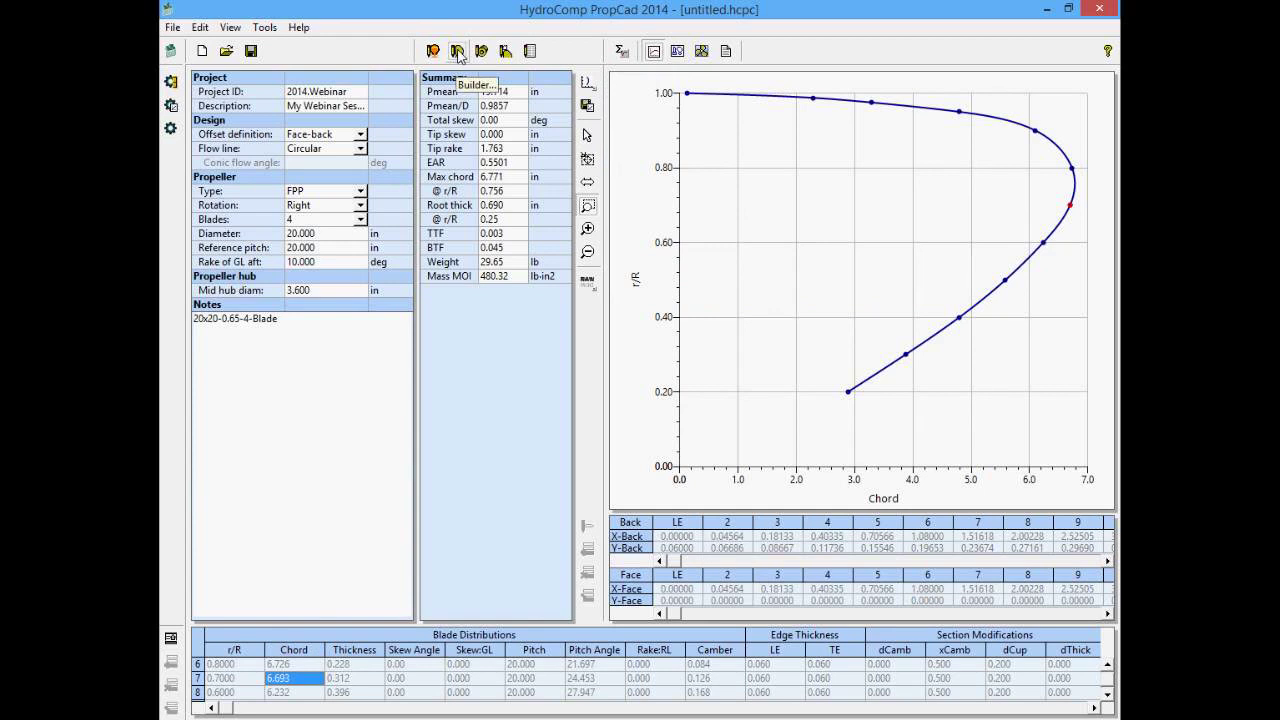
# - Rebuild the propeller using the B-series preset in the Builder
pyautogui.click(458, 53)
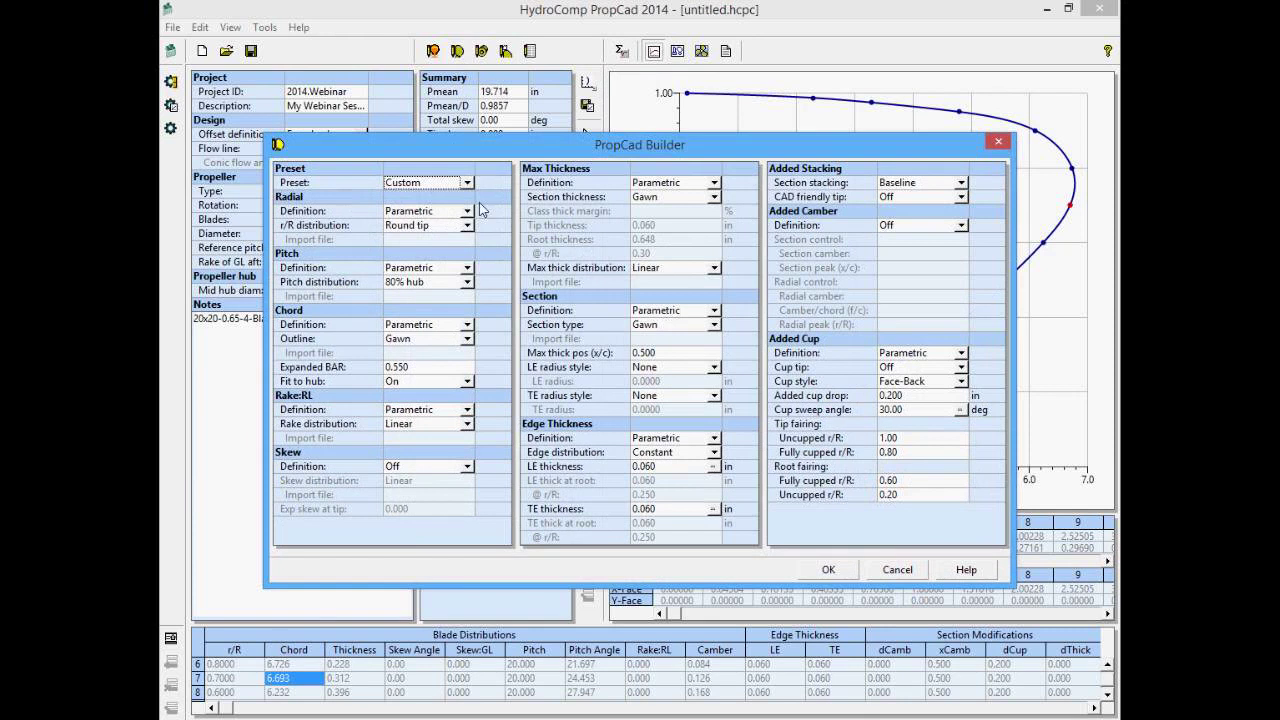
pyautogui.click(467, 182)
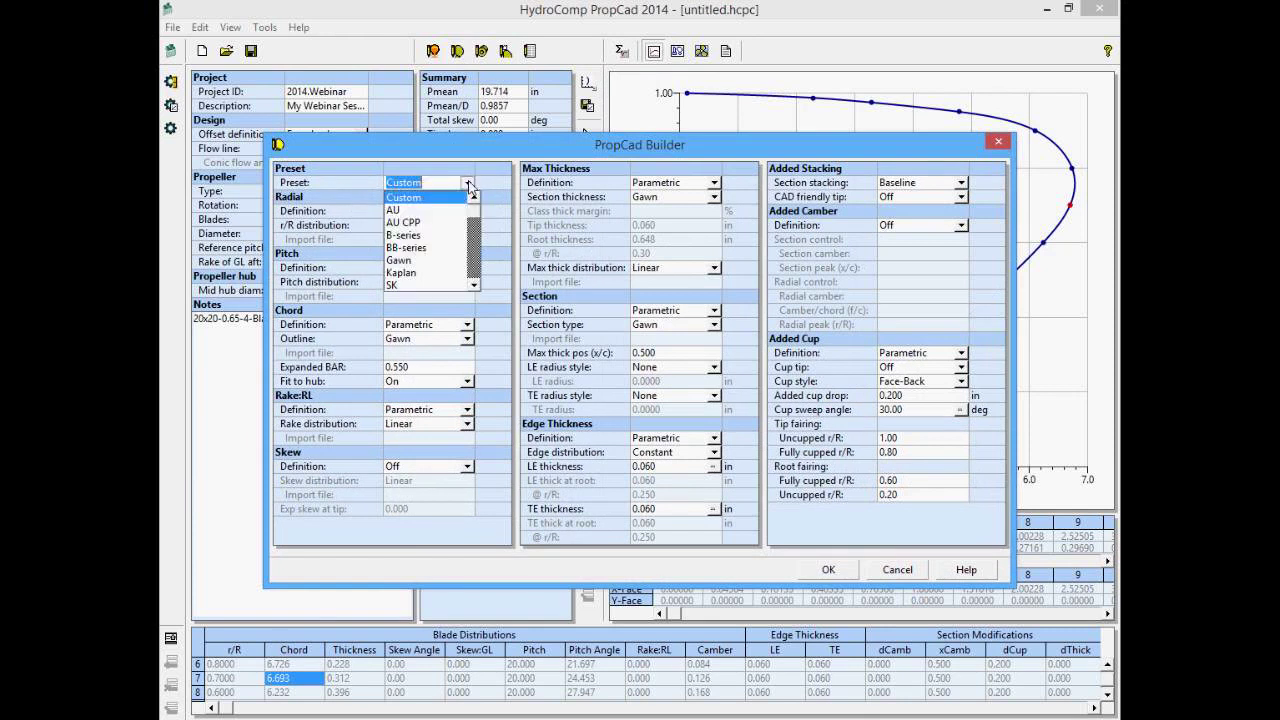
pyautogui.click(447, 246)
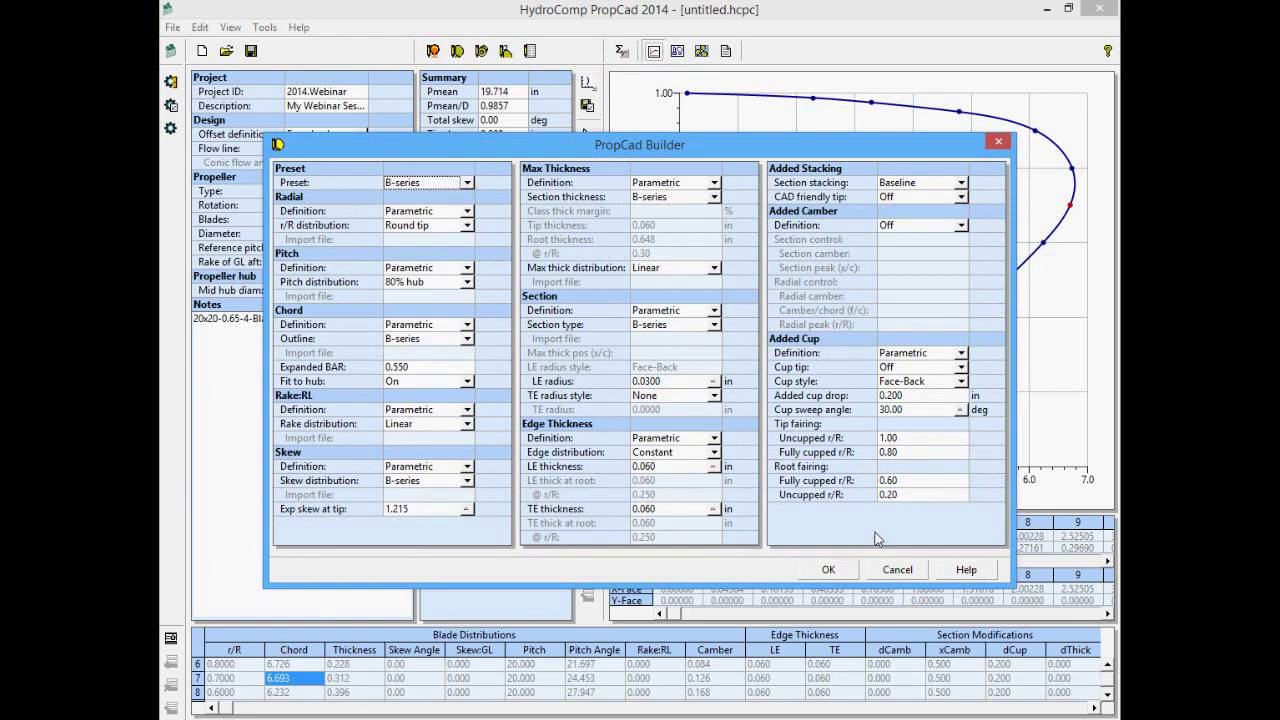
pyautogui.click(827, 569)
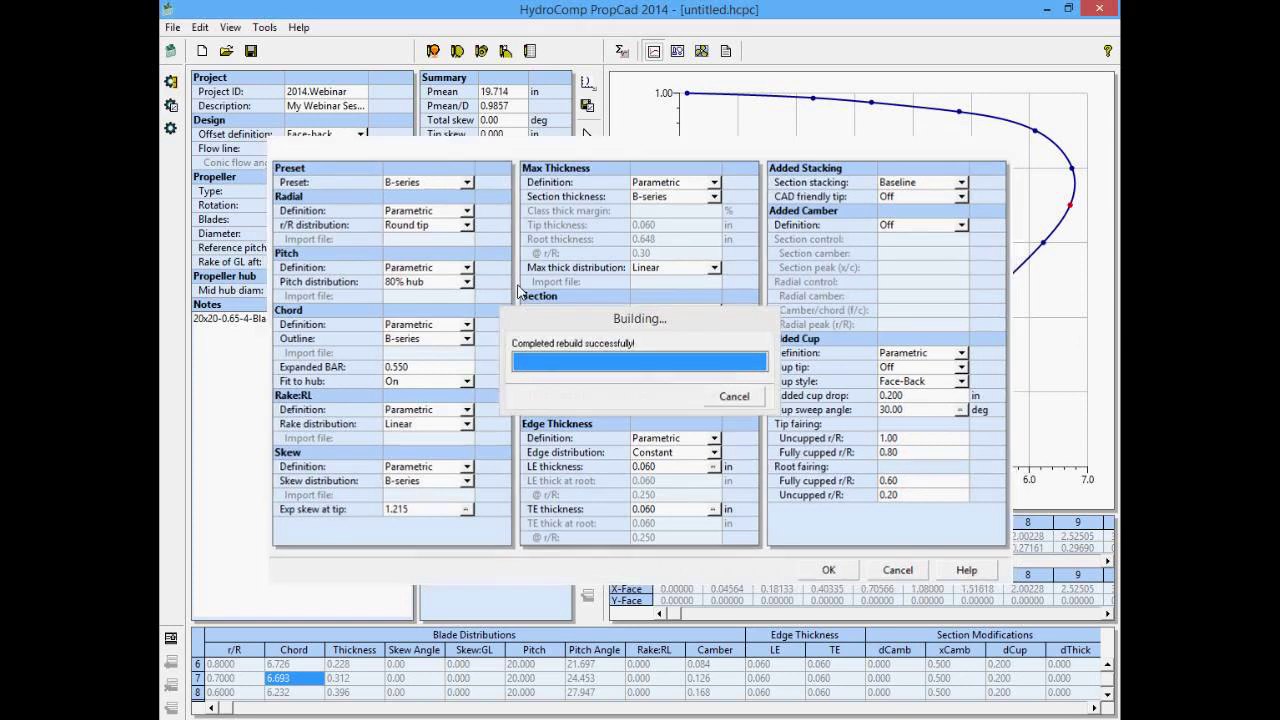
pyautogui.click(457, 52)
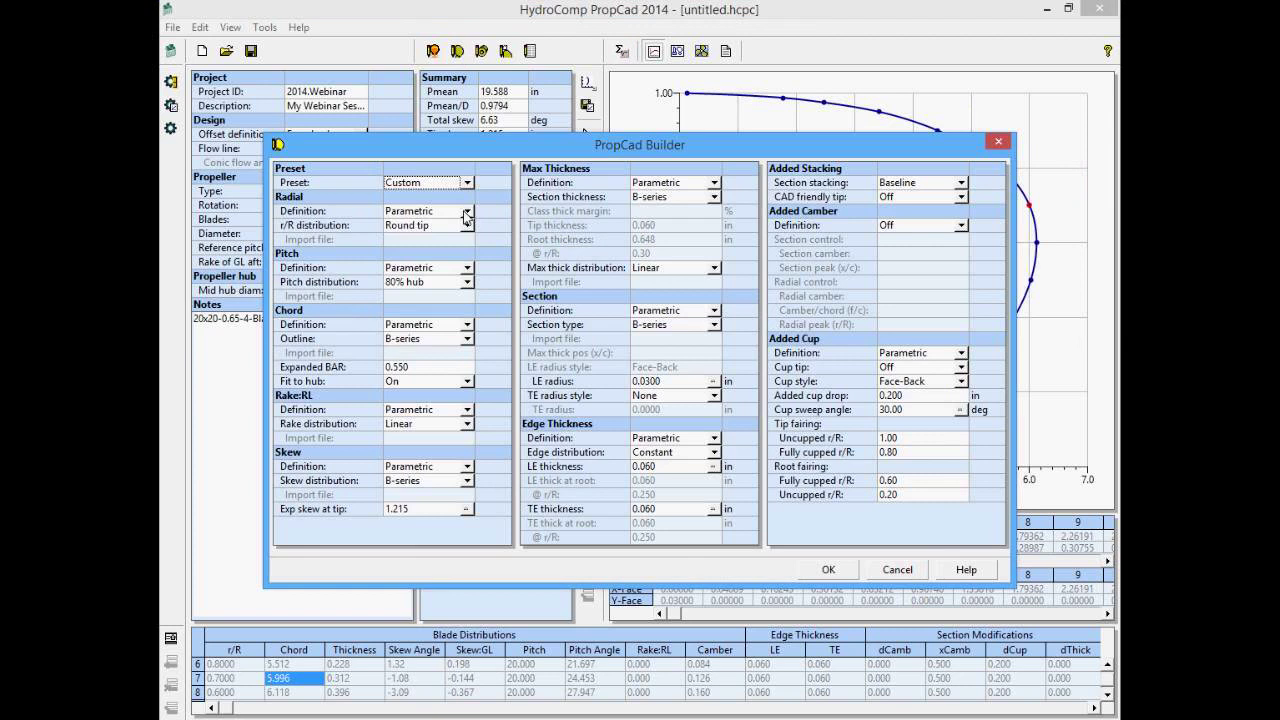
# - Set Radial and Chord Definition to Entered, rebuild, and expand the Blade Distributions table
pyautogui.click(466, 213)
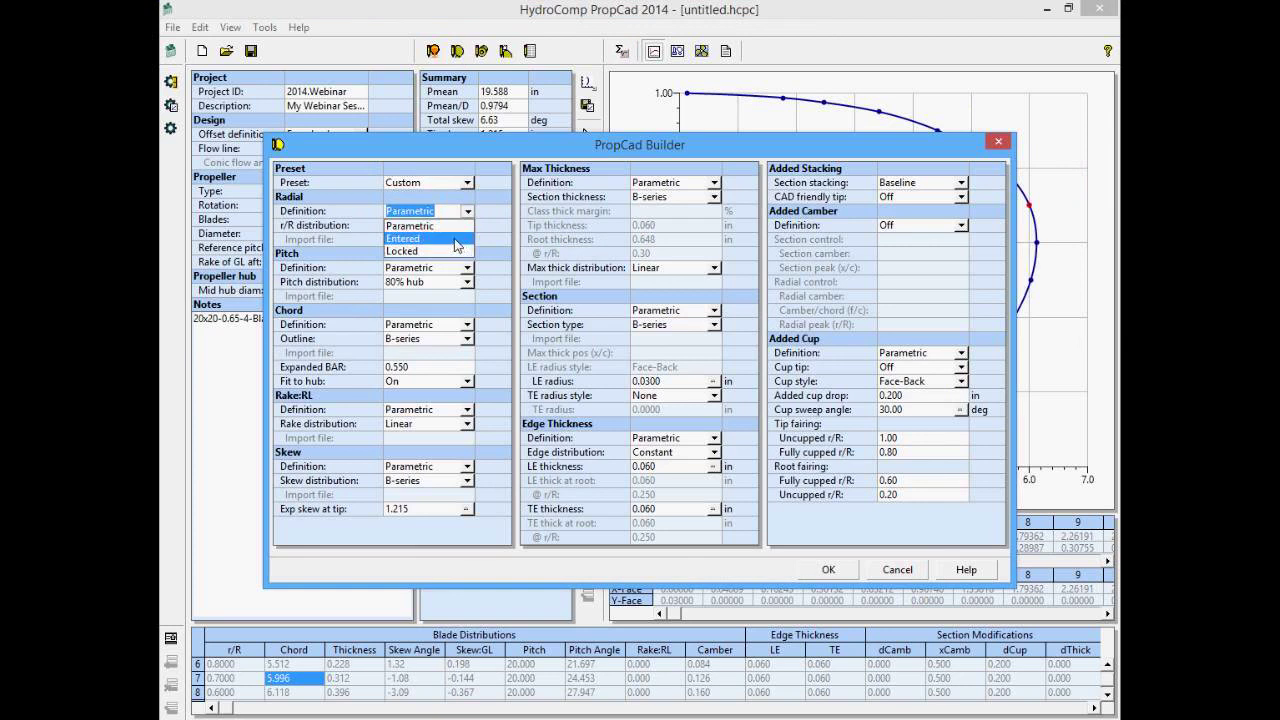
pyautogui.click(452, 239)
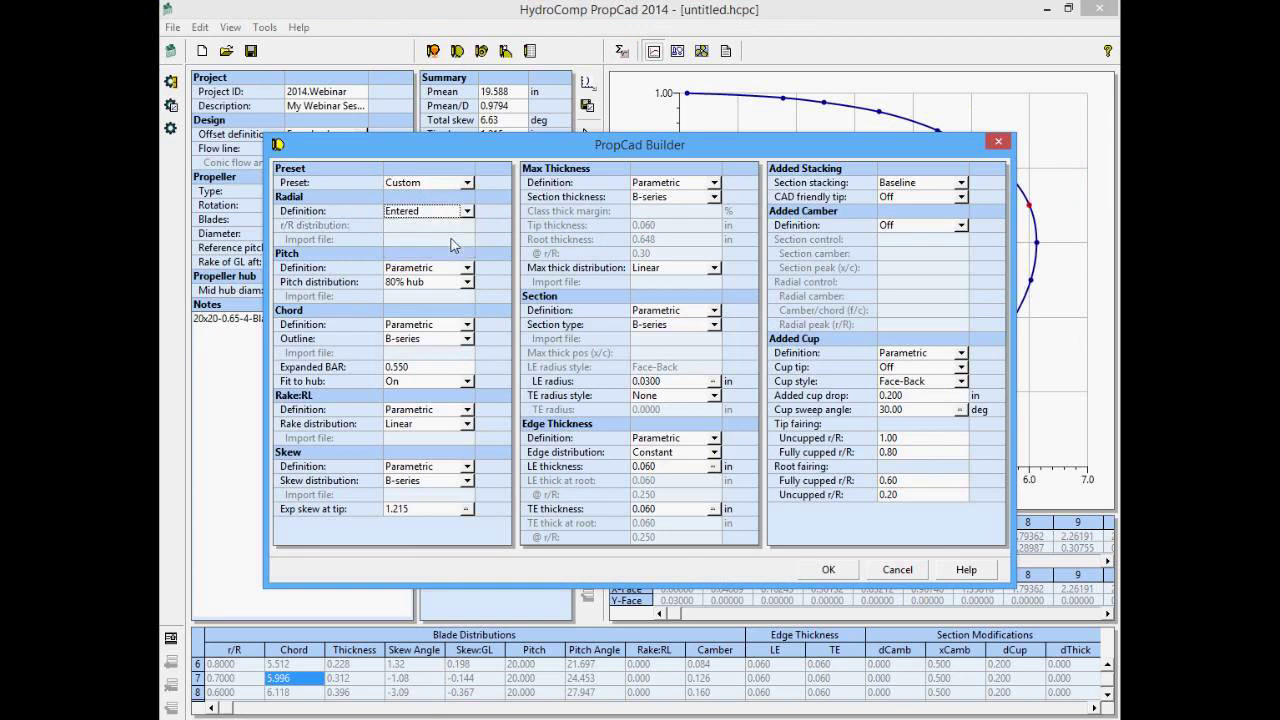
pyautogui.click(466, 326)
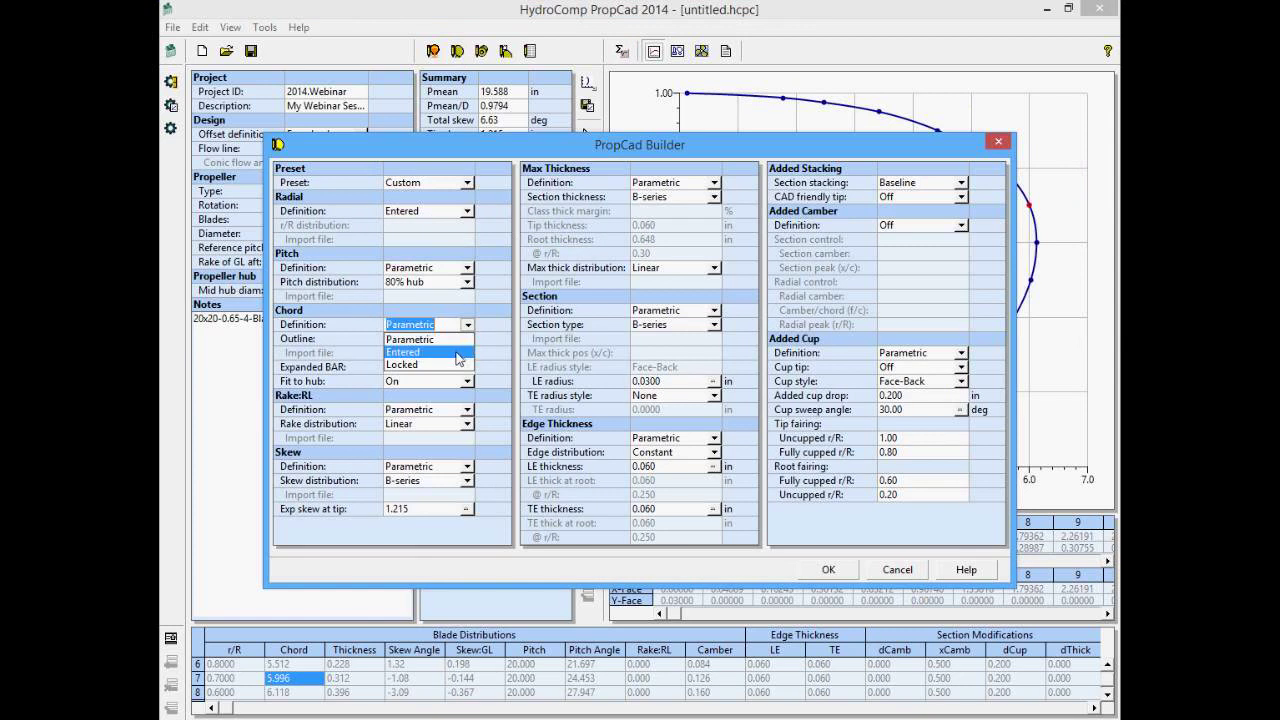
pyautogui.click(450, 354)
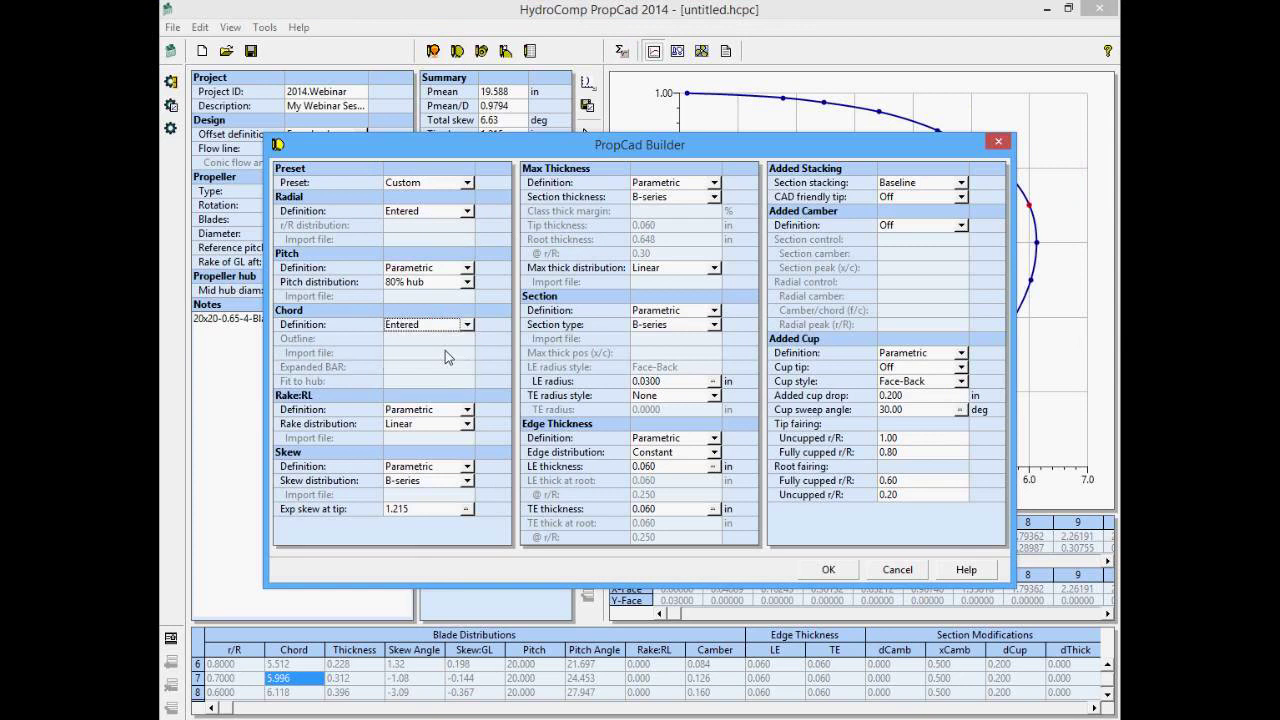
pyautogui.click(828, 569)
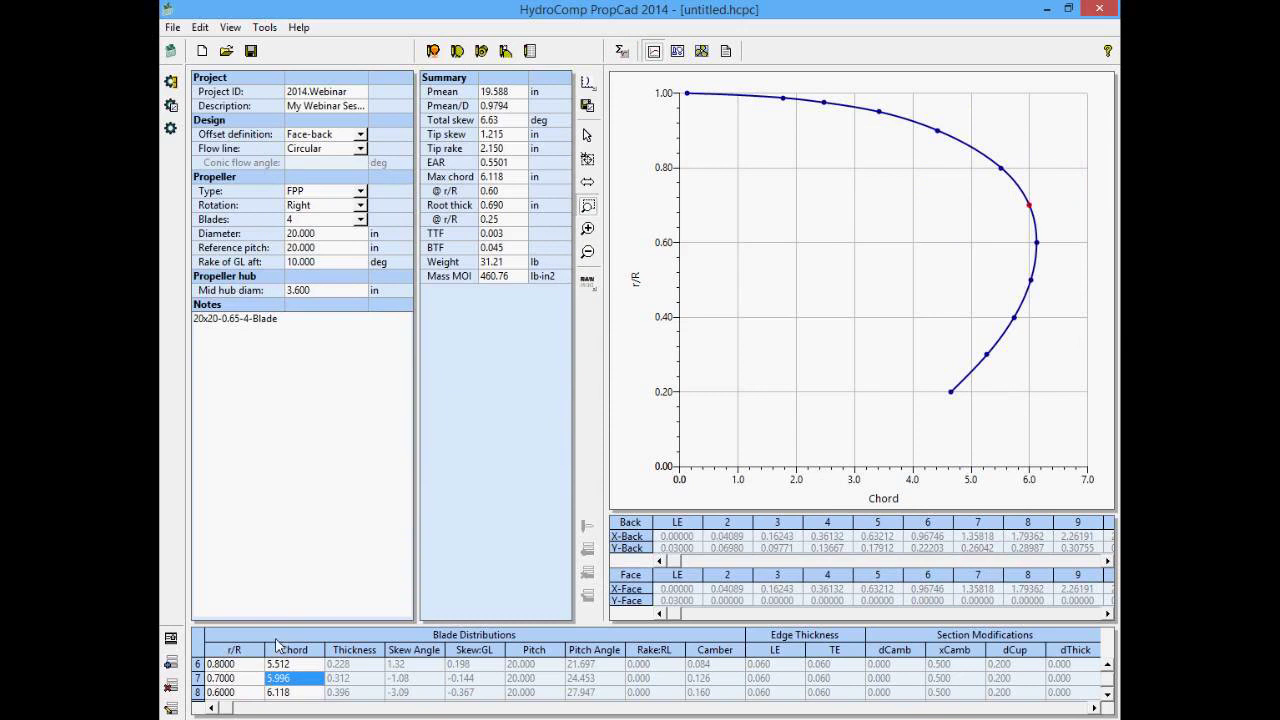
pyautogui.click(169, 639)
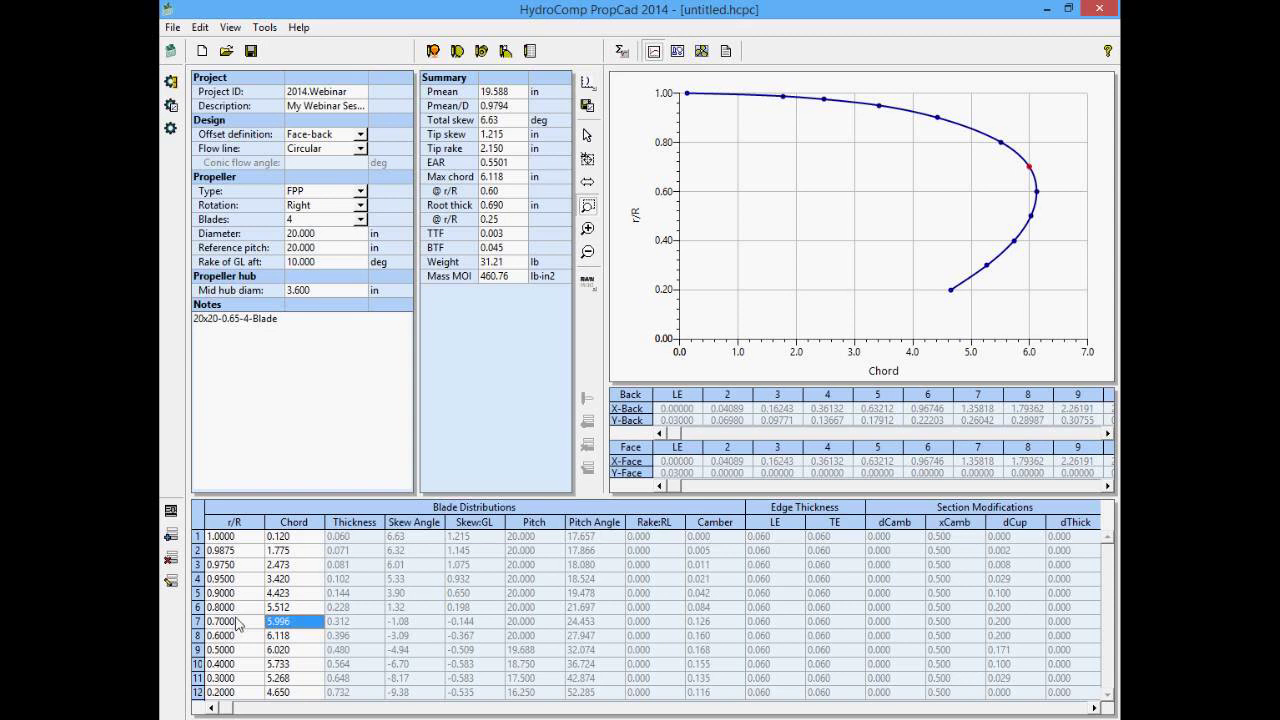
# - Insert a new blade section at r/R 0.15 inside the 0.2000 station and rebuild the 3-D propeller
pyautogui.click(702, 51)
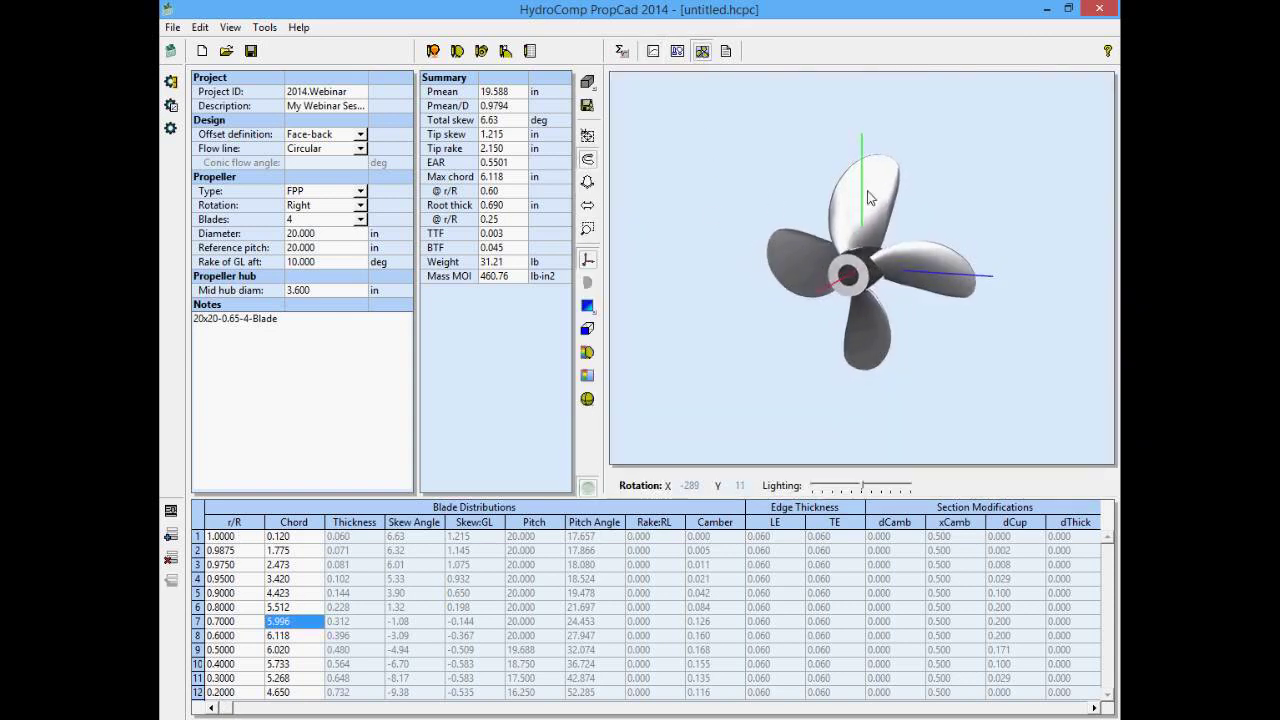
pyautogui.scroll(5, 780, 218)
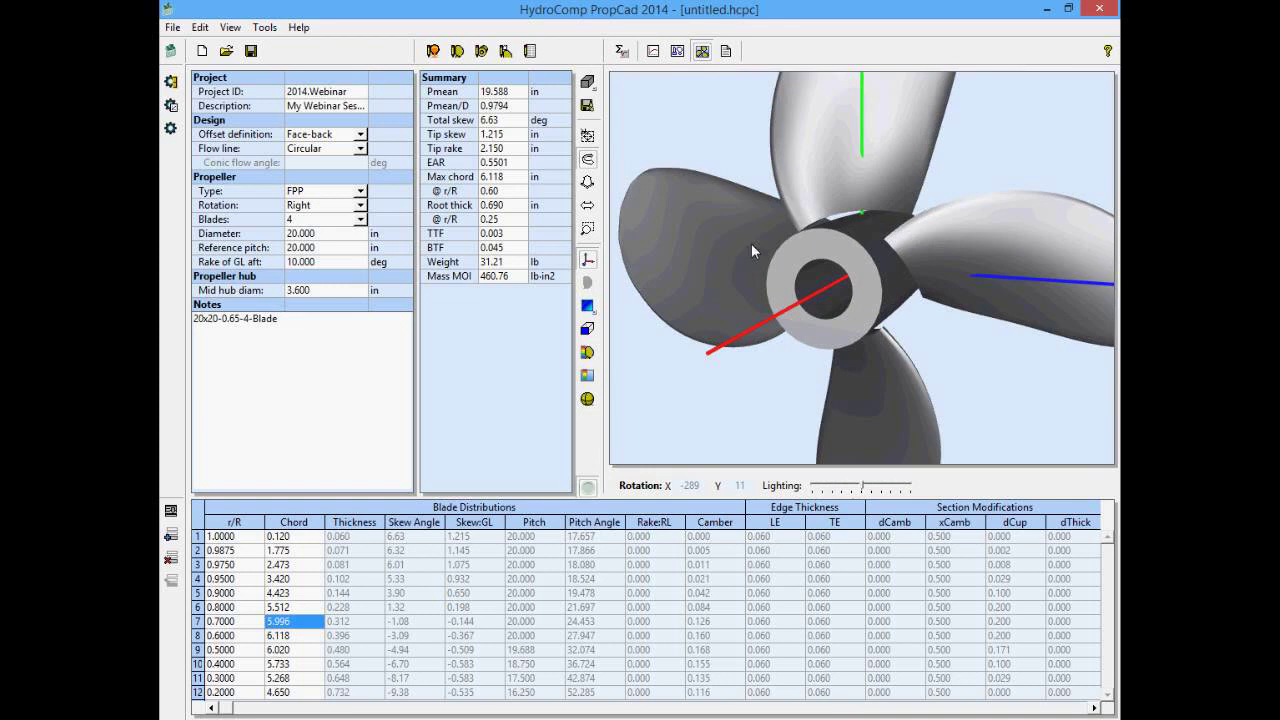
pyautogui.click(228, 692)
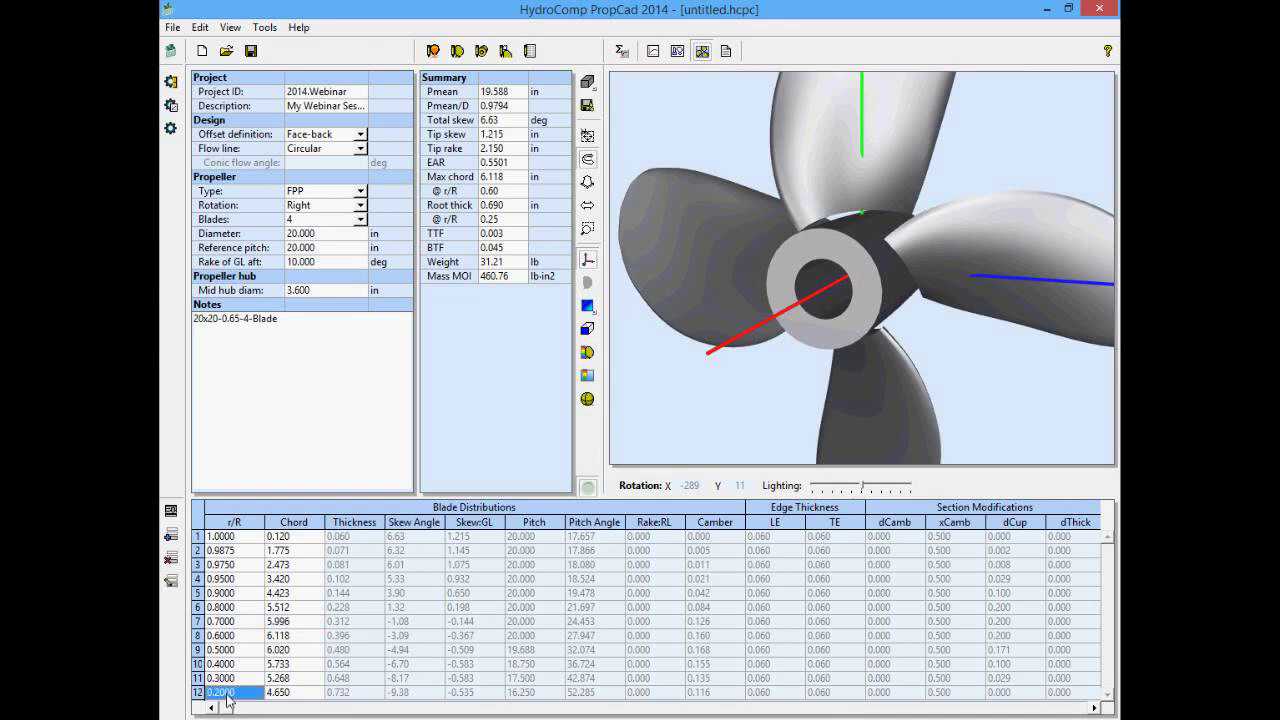
pyautogui.click(172, 540)
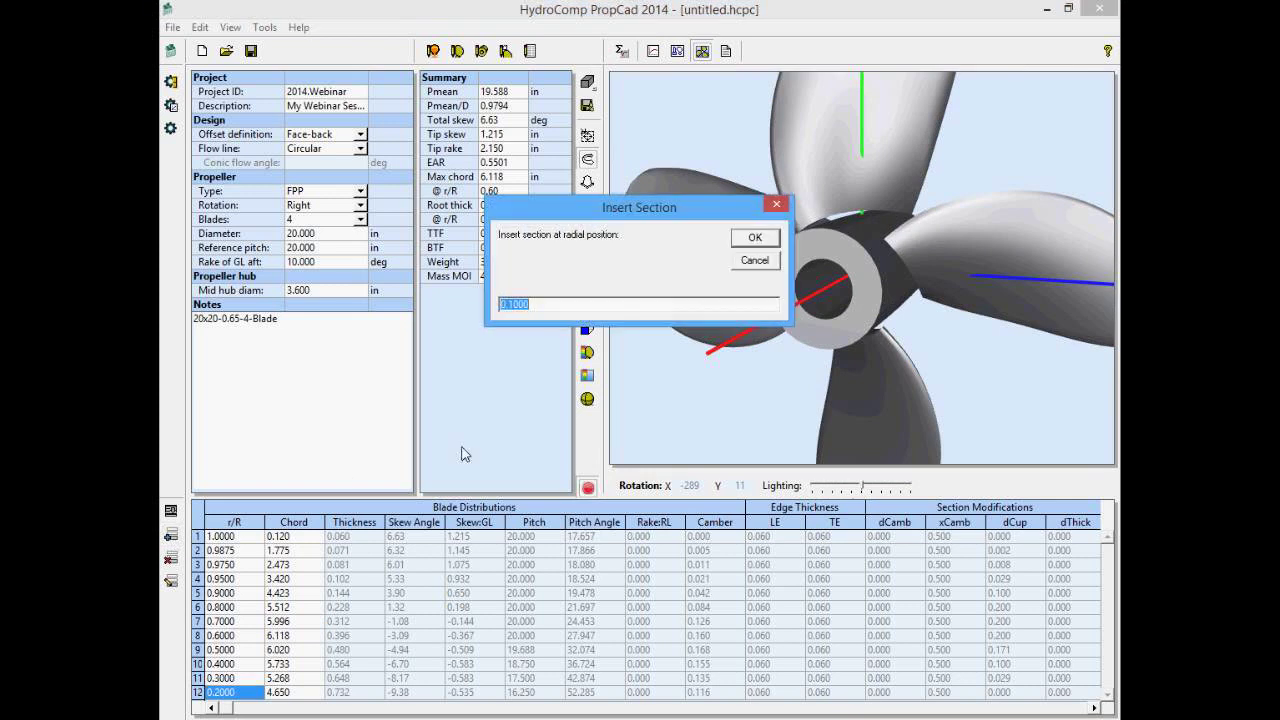
pyautogui.press('BackSpace')
pyautogui.press('Return')
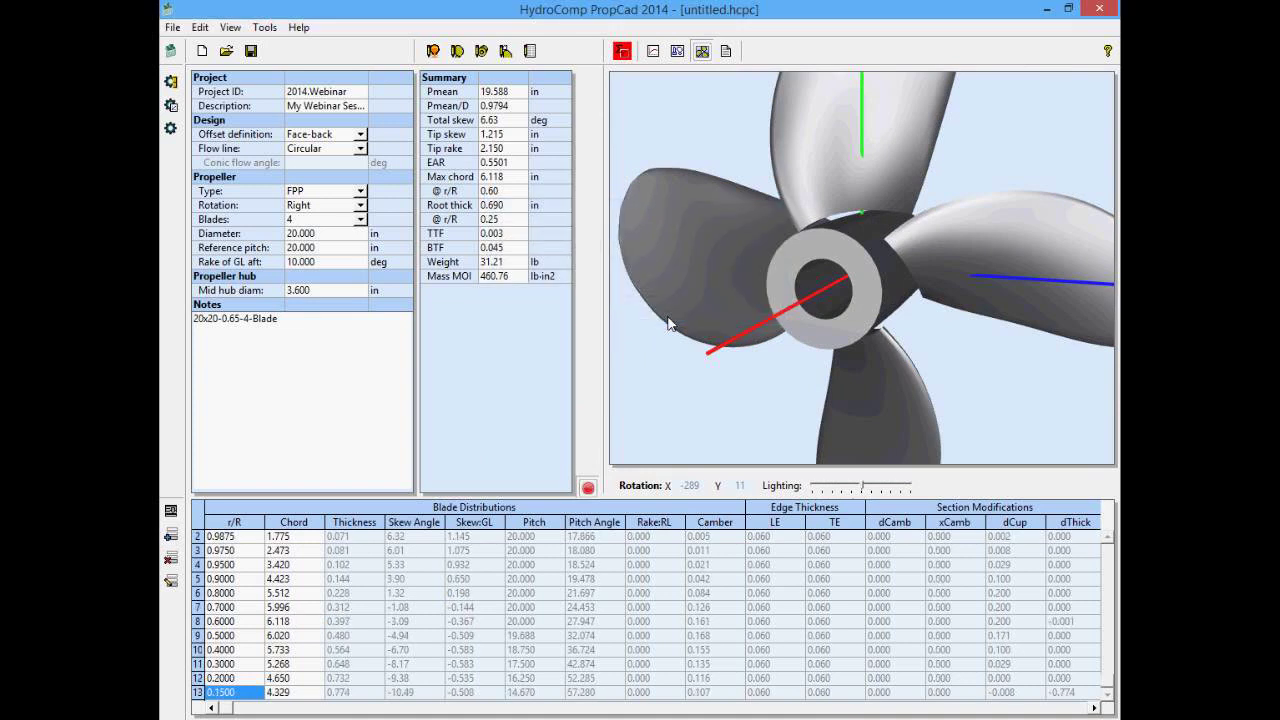
pyautogui.click(621, 50)
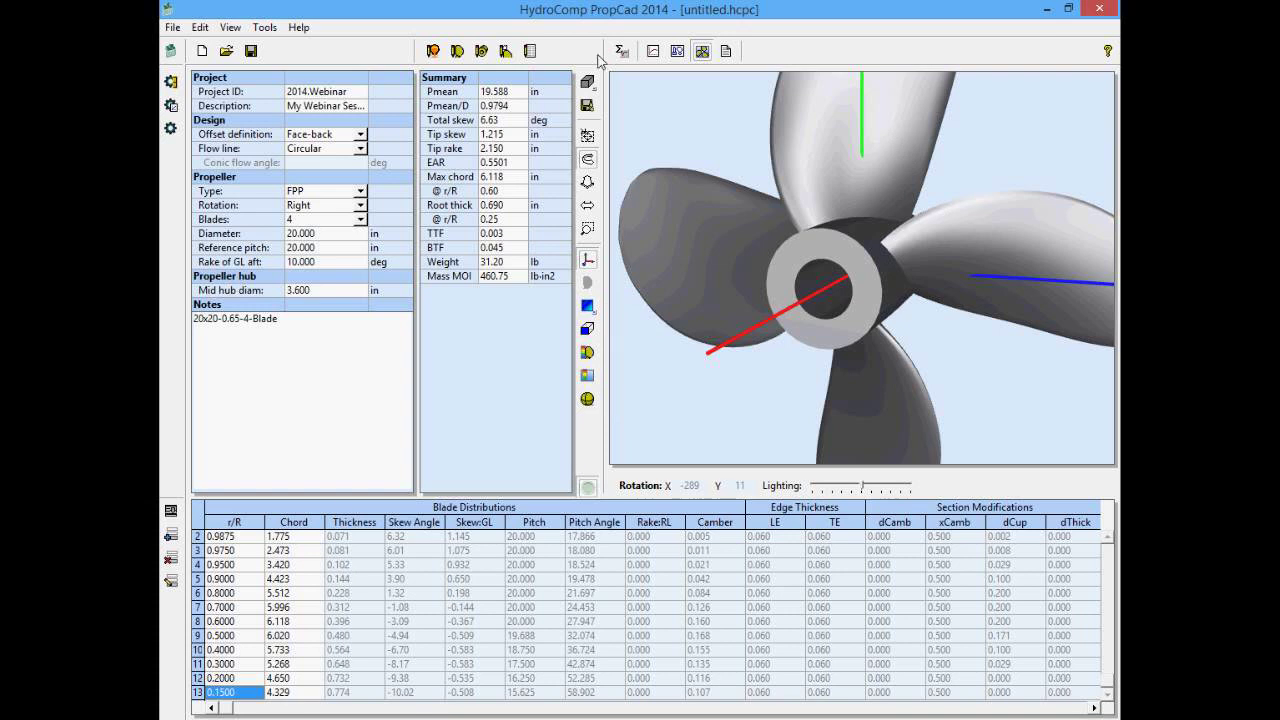
# - On the chord plot, change the 0.8000 r/R chord from 5.512 to 5.7
pyautogui.click(653, 50)
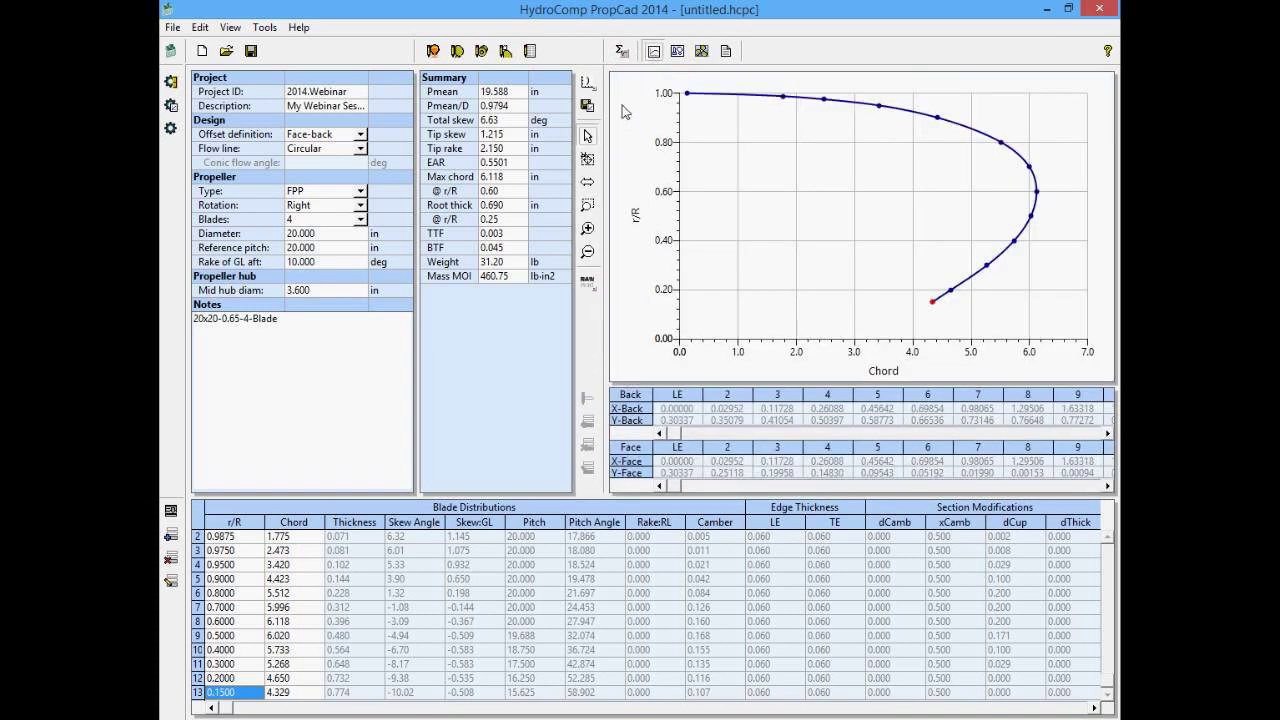
pyautogui.click(306, 521)
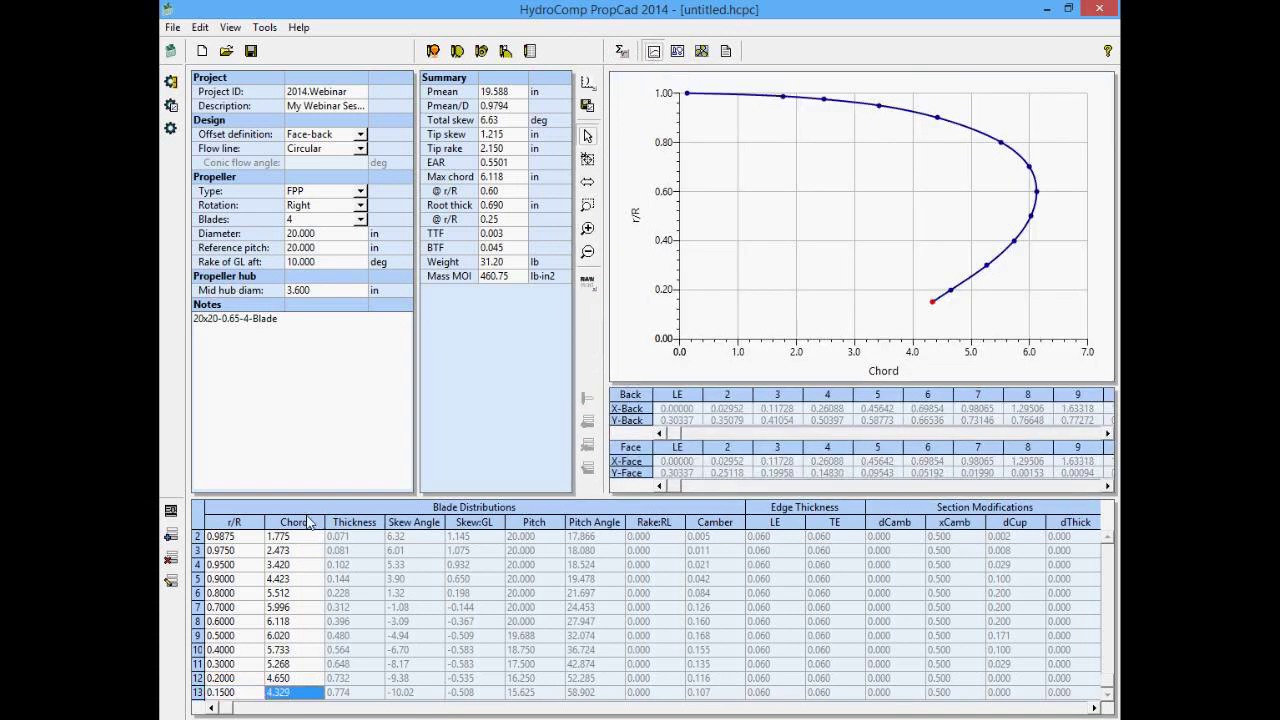
pyautogui.click(280, 580)
pyautogui.click(292, 526)
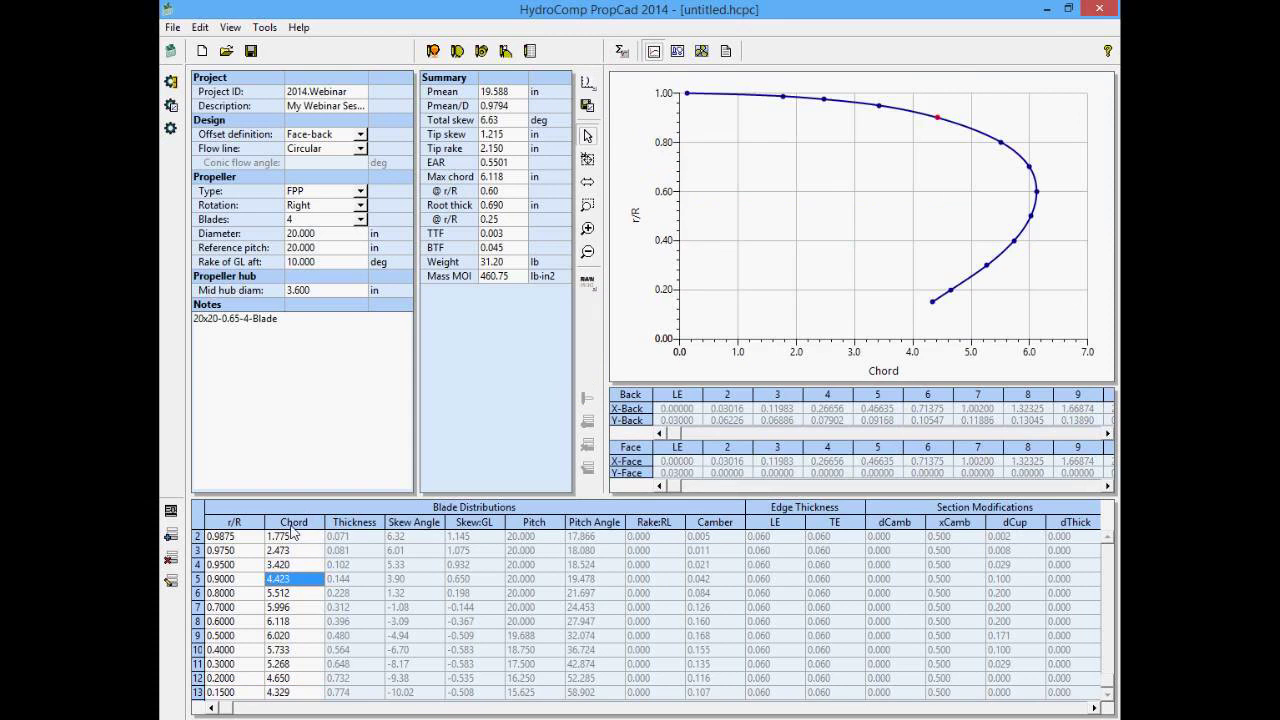
pyautogui.click(288, 596)
pyautogui.click(296, 596)
pyautogui.moveTo(312, 604); pyautogui.dragTo(218, 583)
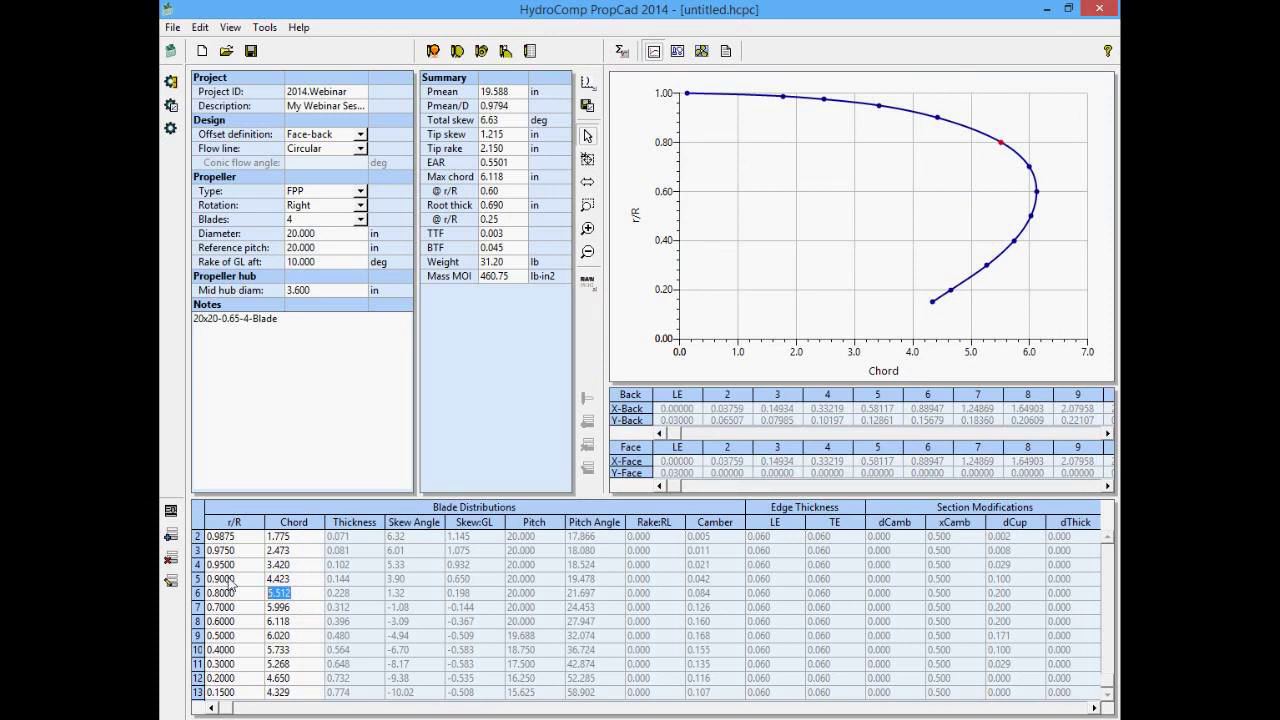
pyautogui.write('5.7')
pyautogui.press('Return')
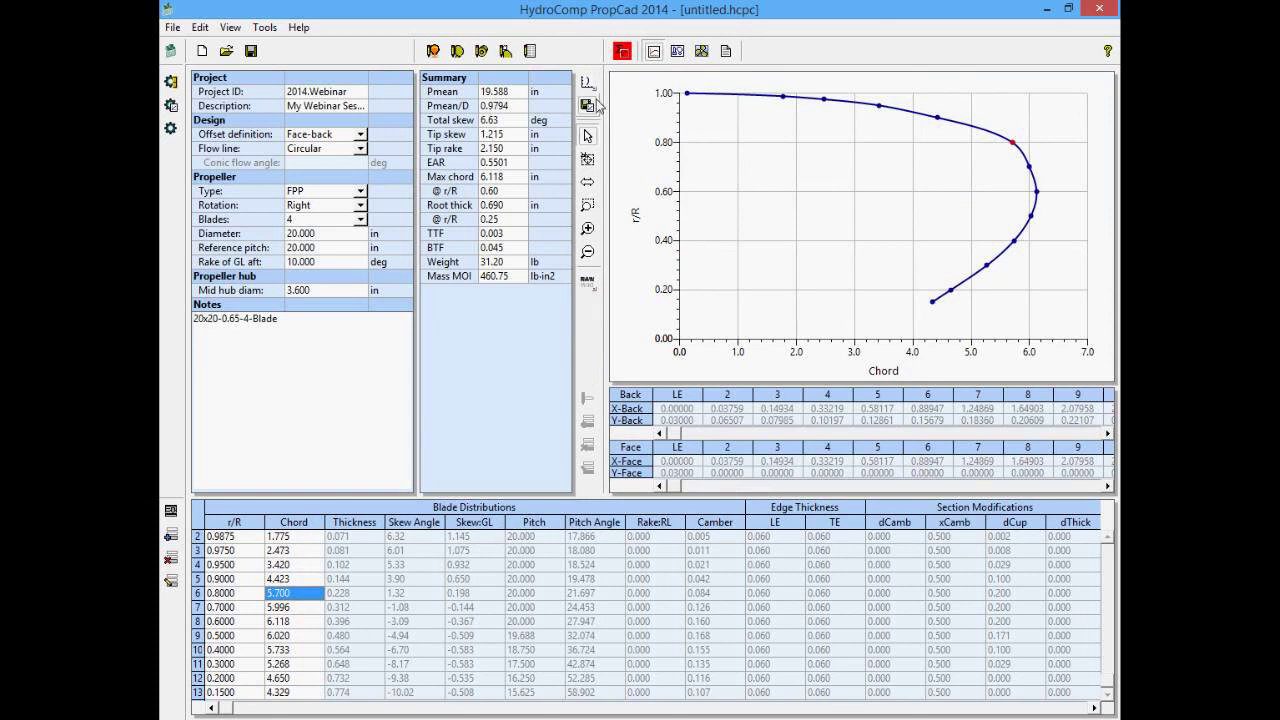
# - Fit the 0.8000 chord cell to a tip-corrected spline curve and accept it
pyautogui.click(172, 588)
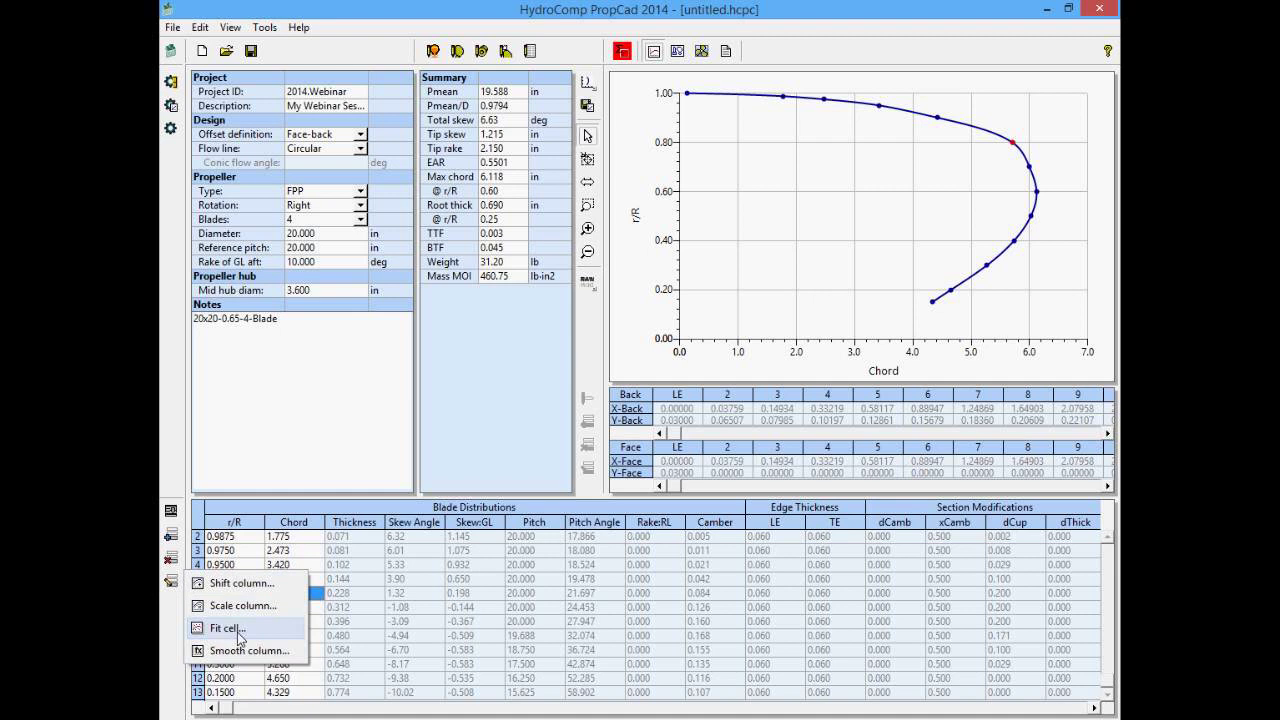
pyautogui.click(240, 628)
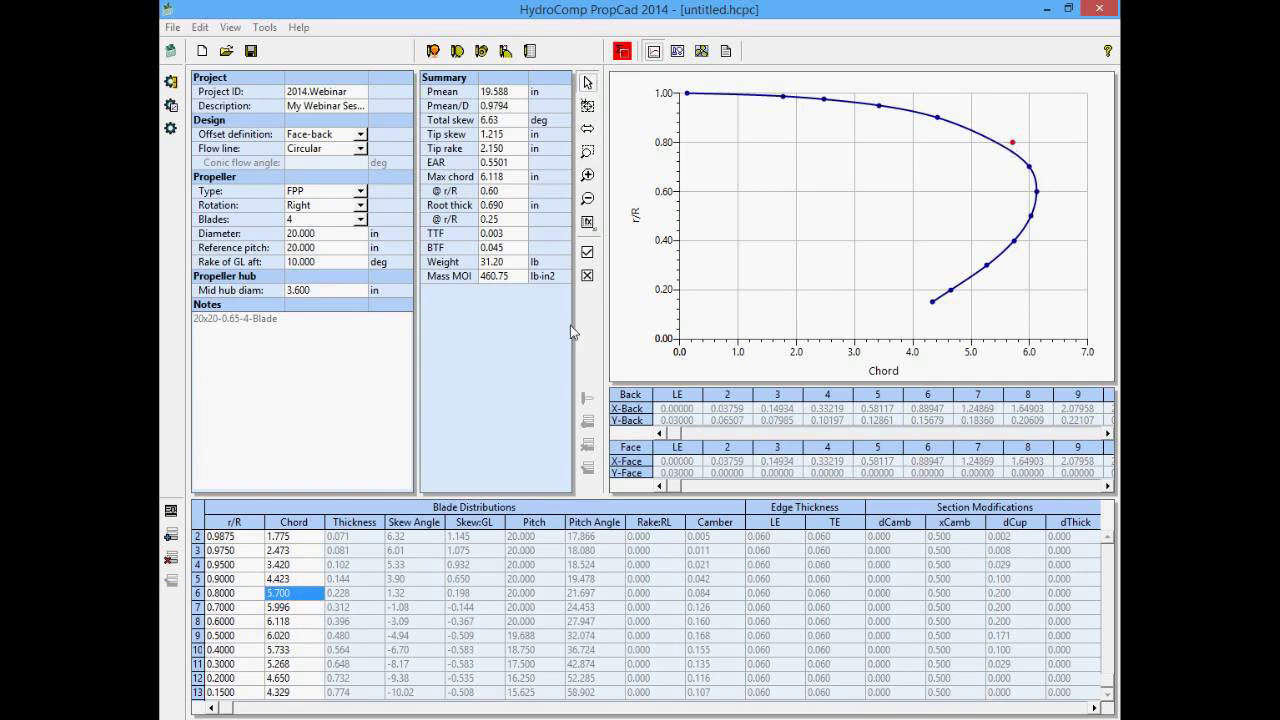
pyautogui.click(587, 222)
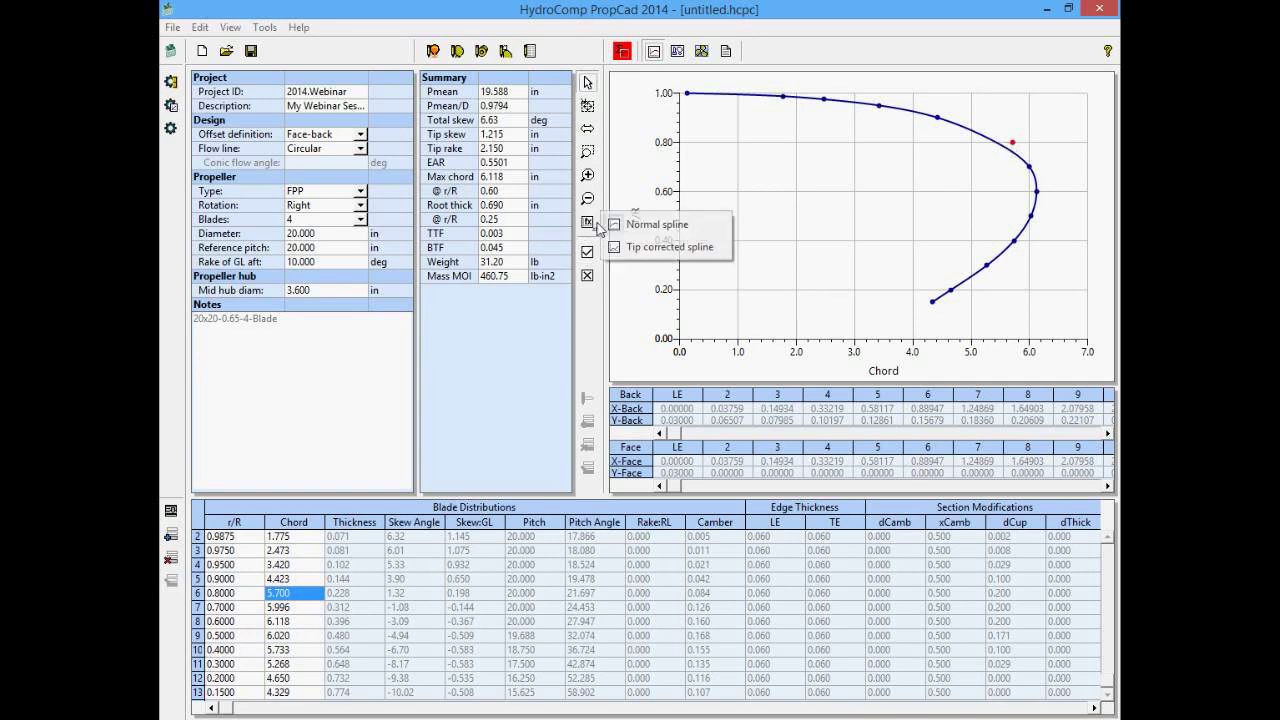
pyautogui.click(650, 246)
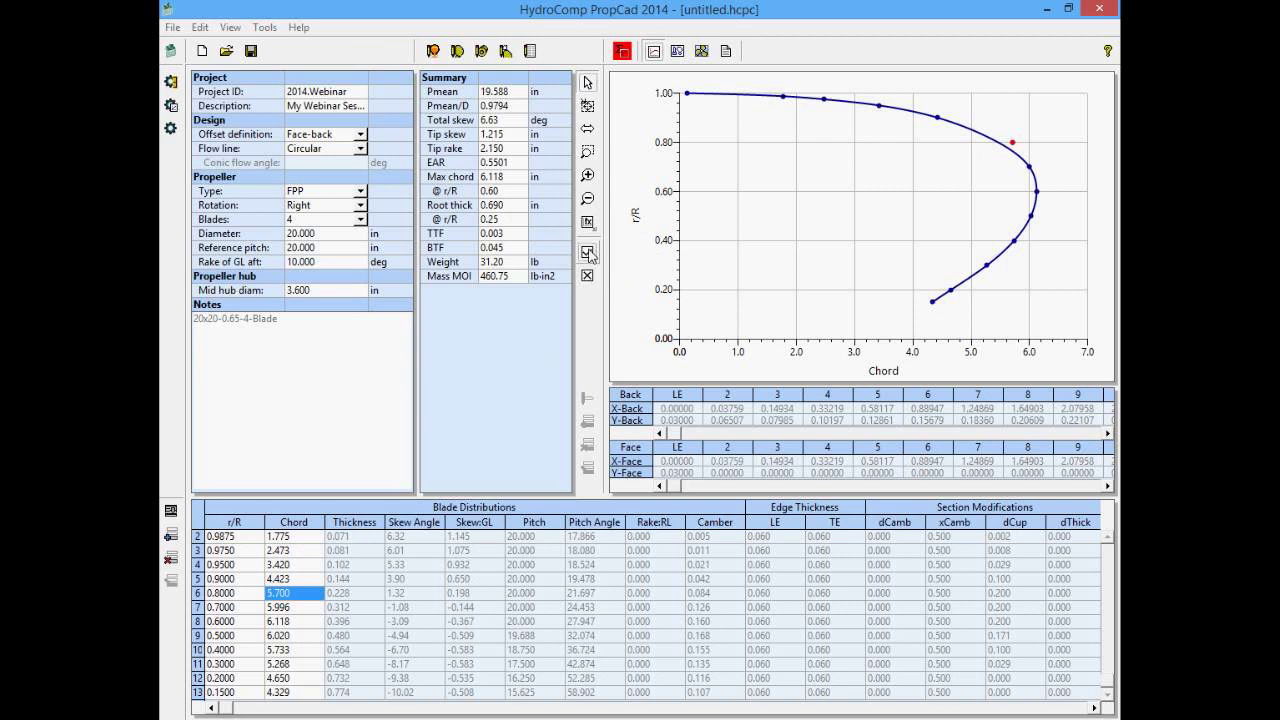
pyautogui.click(588, 253)
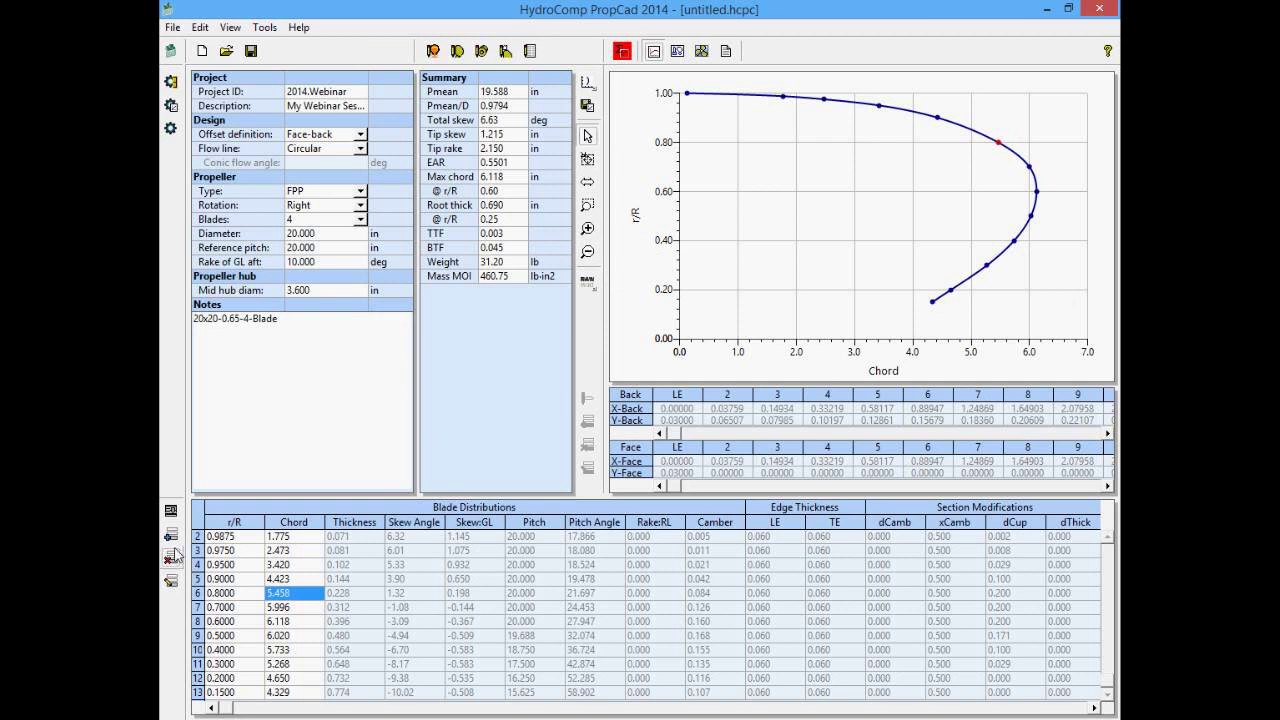
# - Set the chord at r/R 0.8 to 5.5
pyautogui.doubleClick(296, 597)
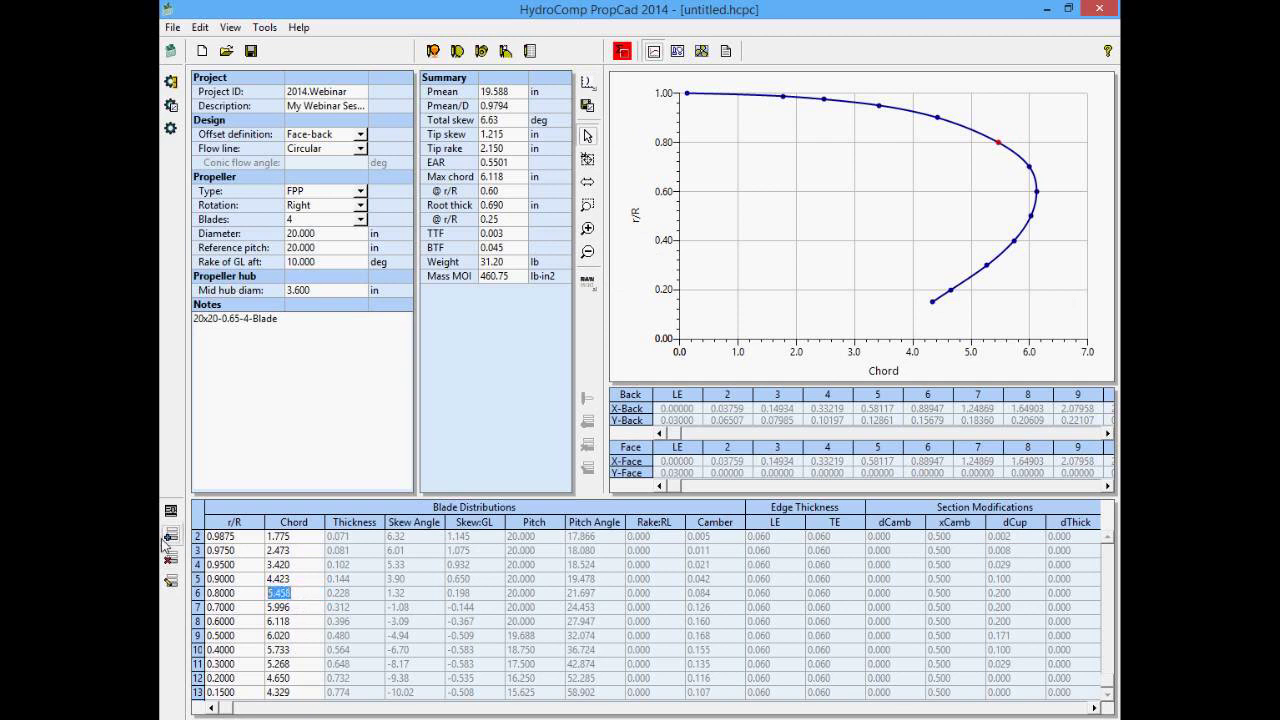
pyautogui.write('5.5')
pyautogui.press('Return')
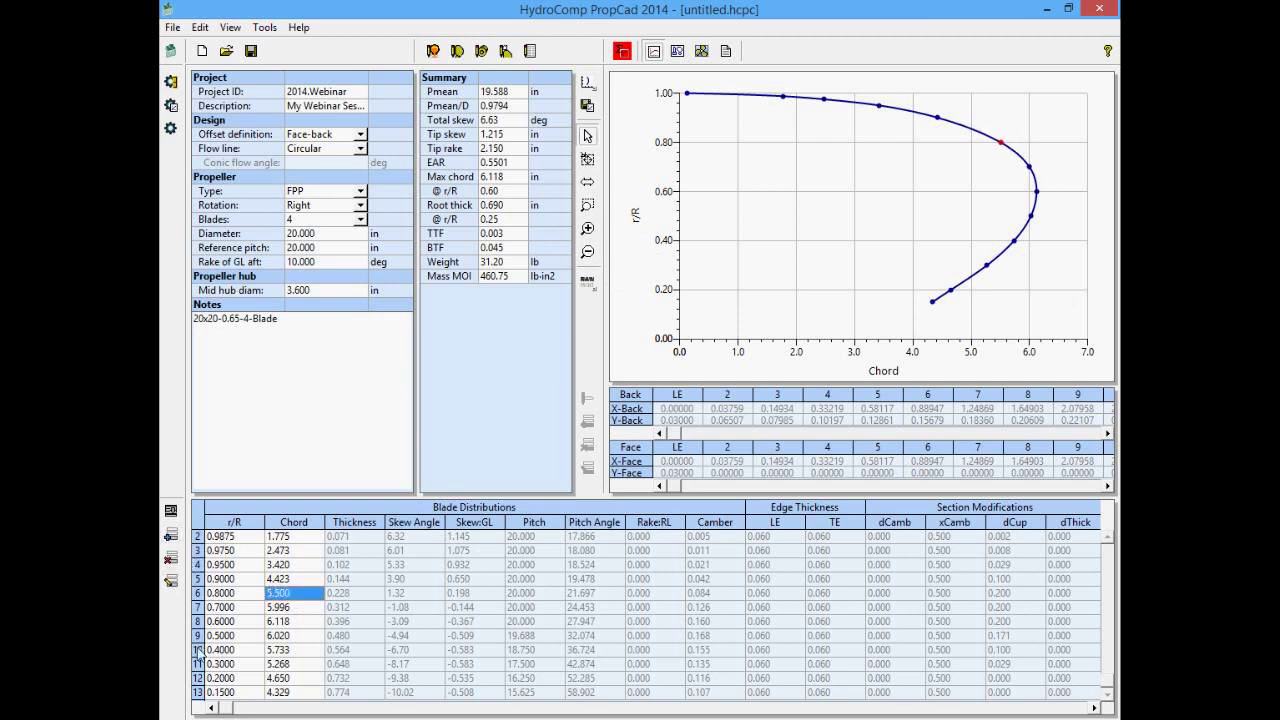
# - Smooth the whole chord column with a tip-corrected, Tight-fit spline and accept it
pyautogui.click(171, 580)
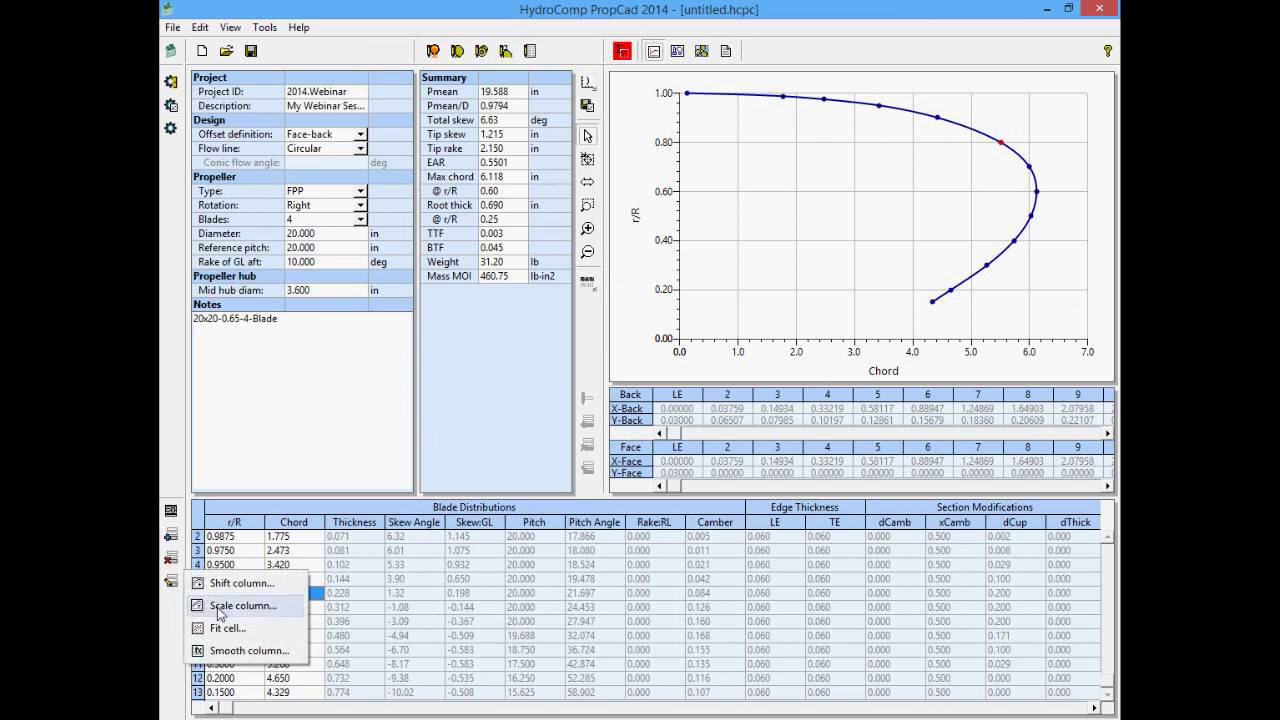
pyautogui.click(243, 652)
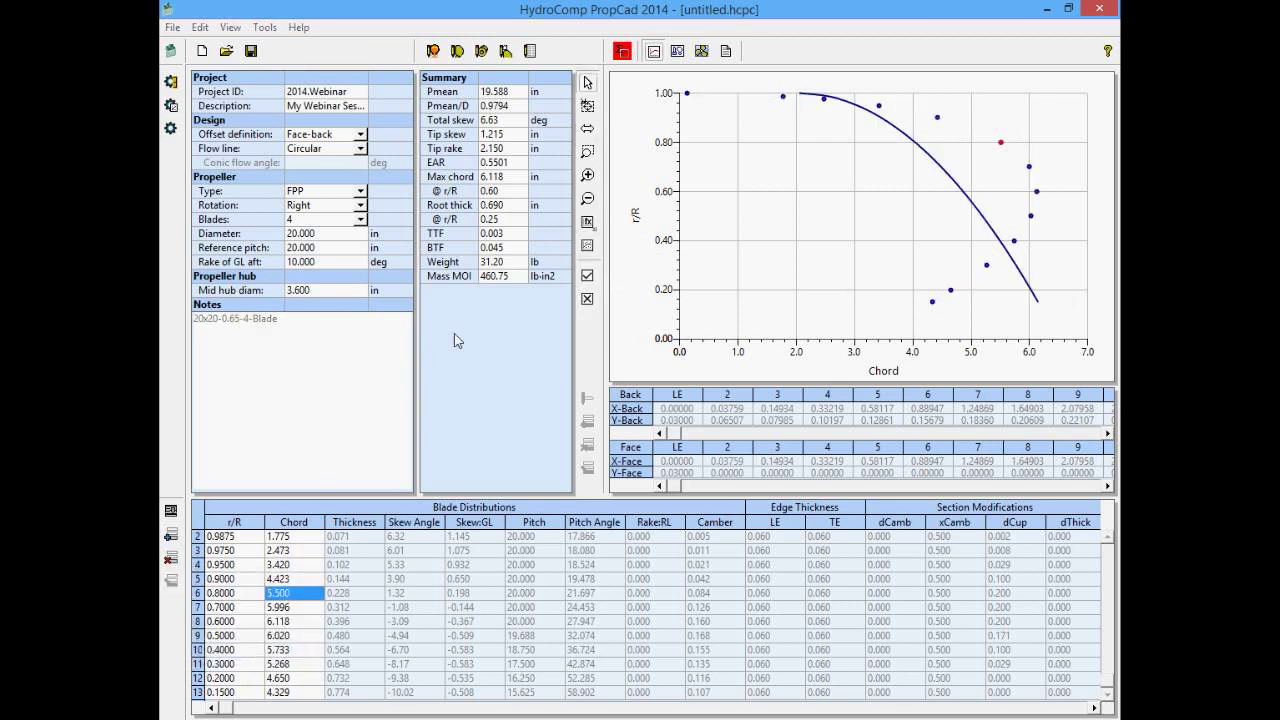
pyautogui.click(588, 246)
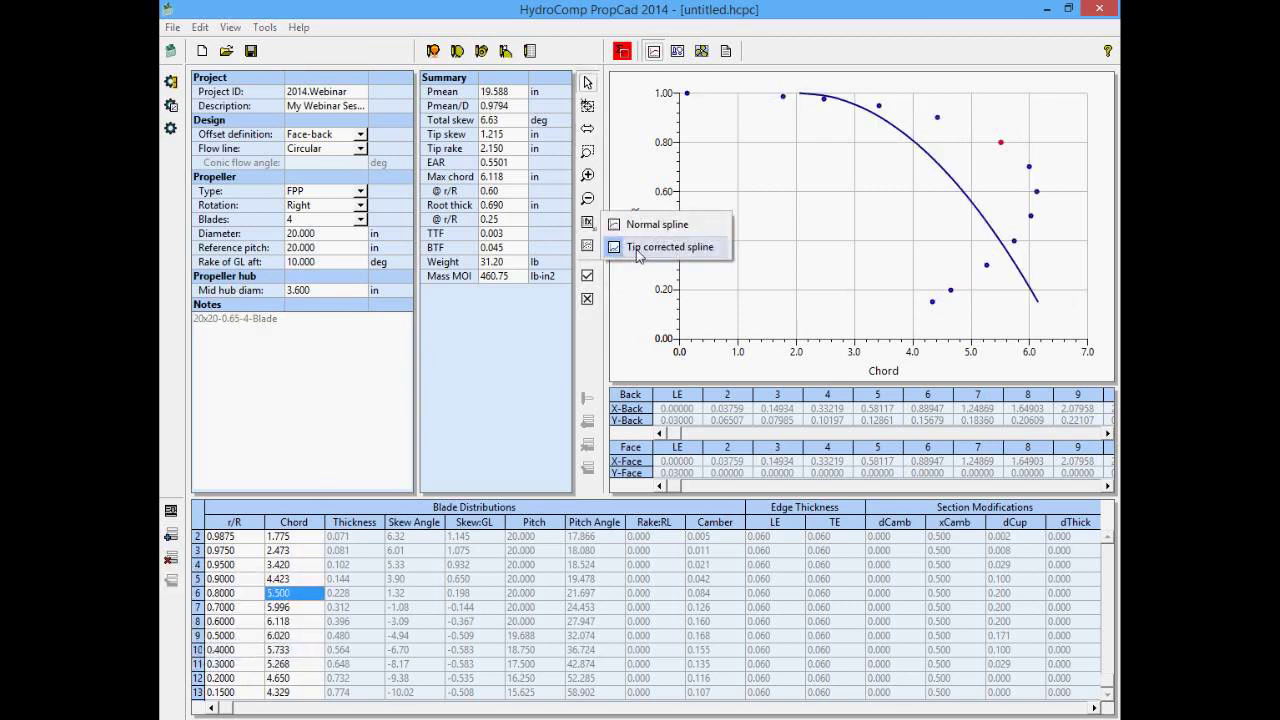
pyautogui.click(645, 249)
pyautogui.click(588, 246)
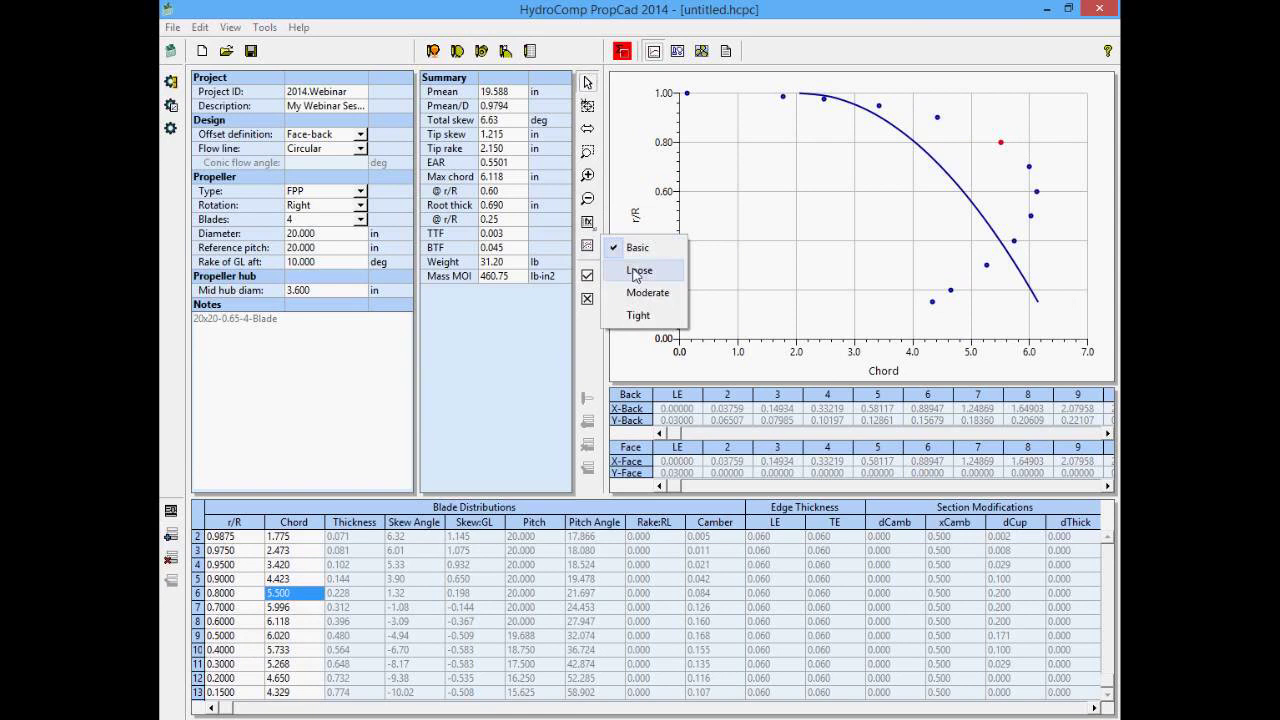
pyautogui.click(652, 275)
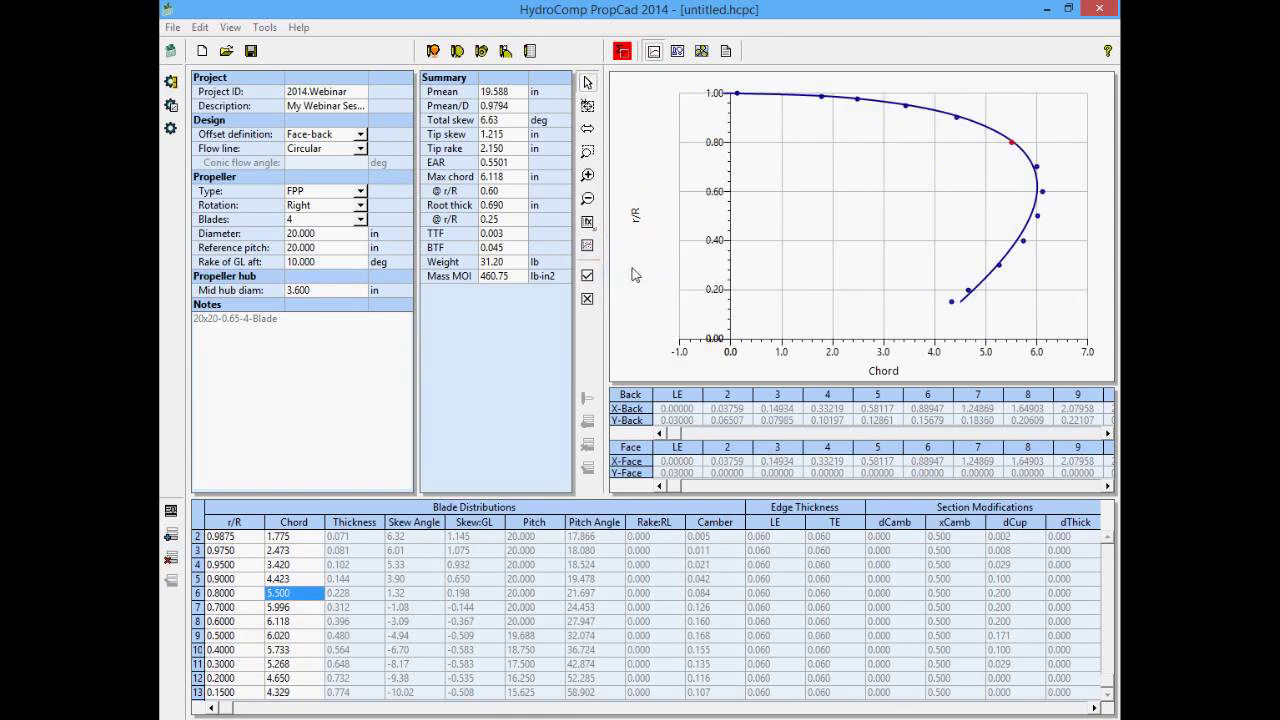
pyautogui.click(588, 247)
pyautogui.click(645, 293)
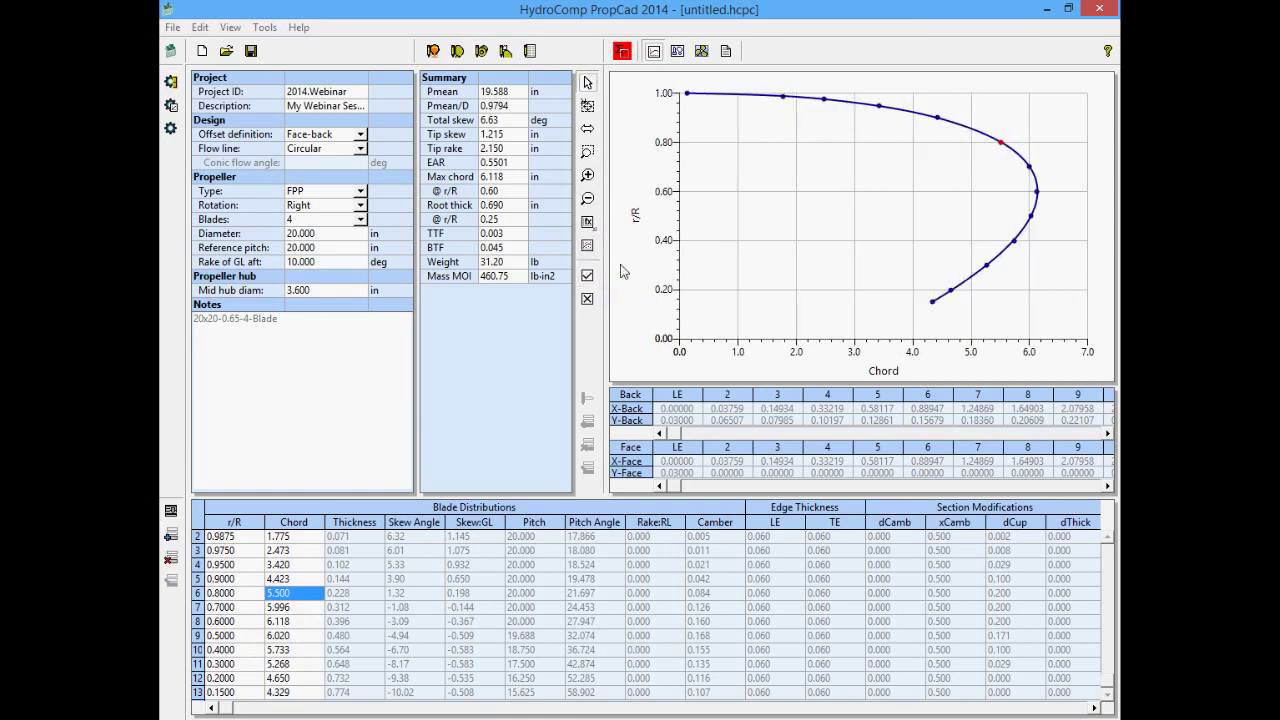
pyautogui.click(588, 246)
pyautogui.click(641, 316)
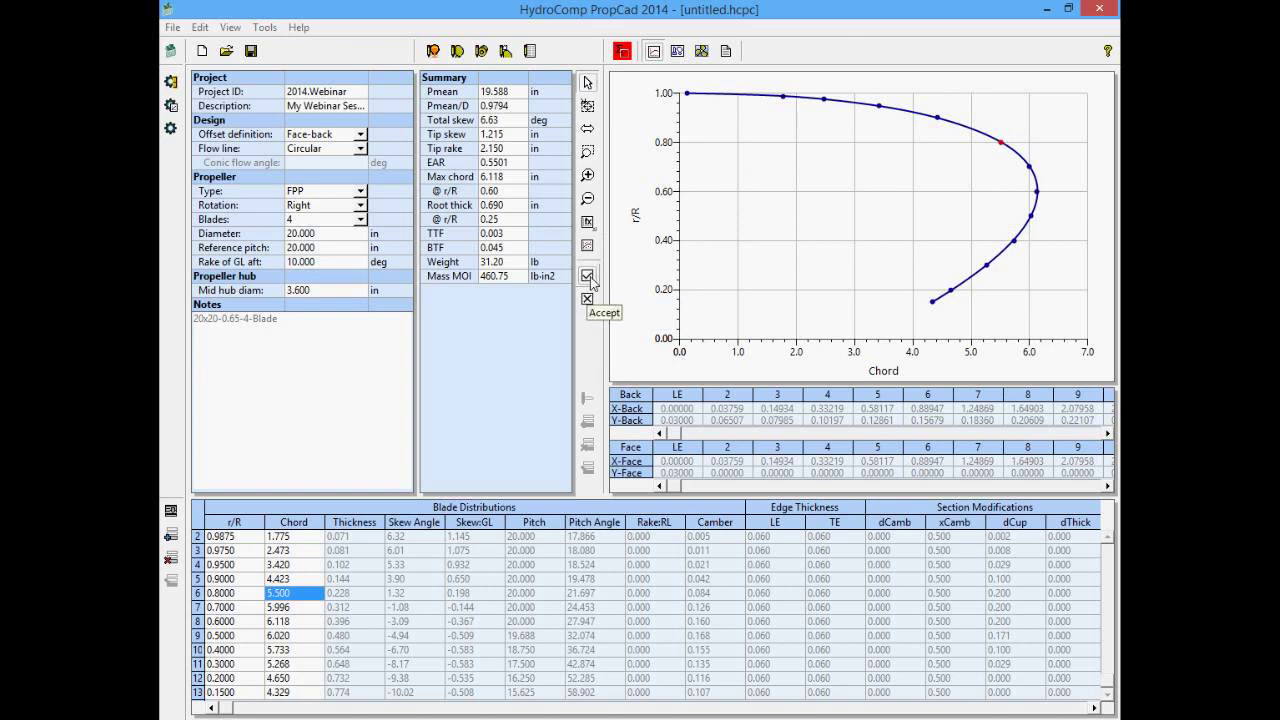
pyautogui.click(588, 277)
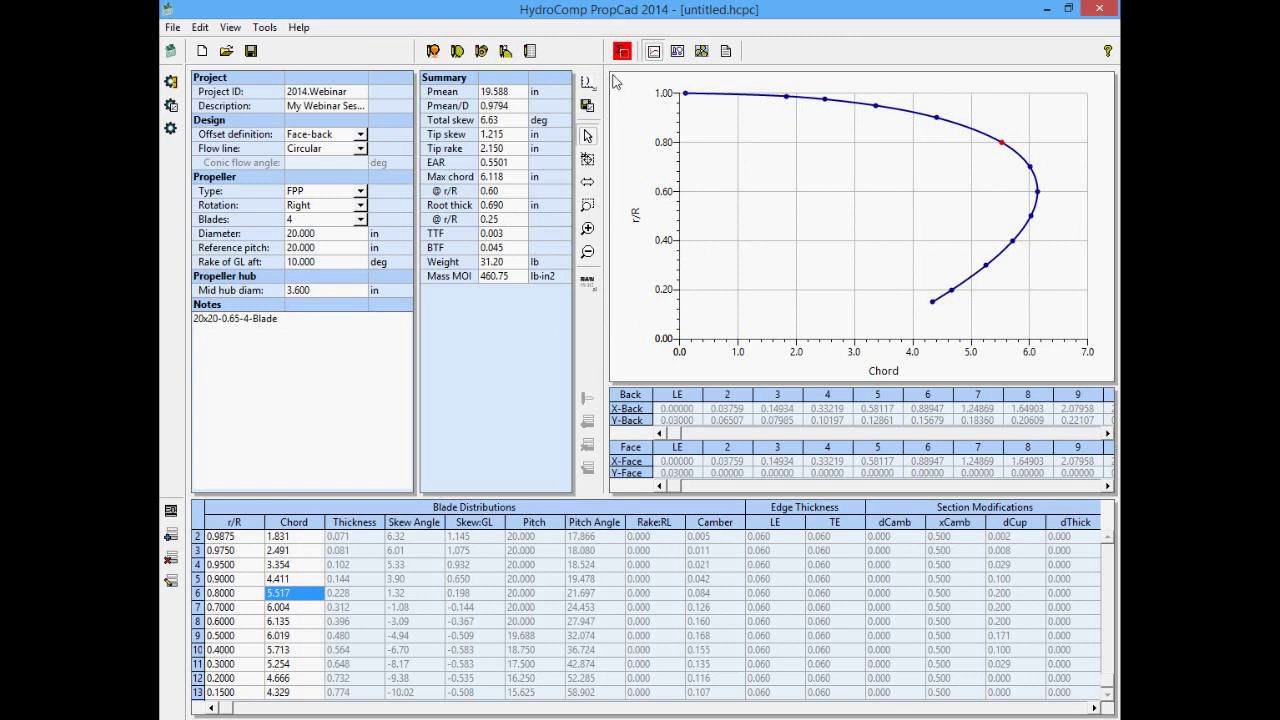
# - Lock the Chord and r/R distributions
pyautogui.rightClick(298, 527)
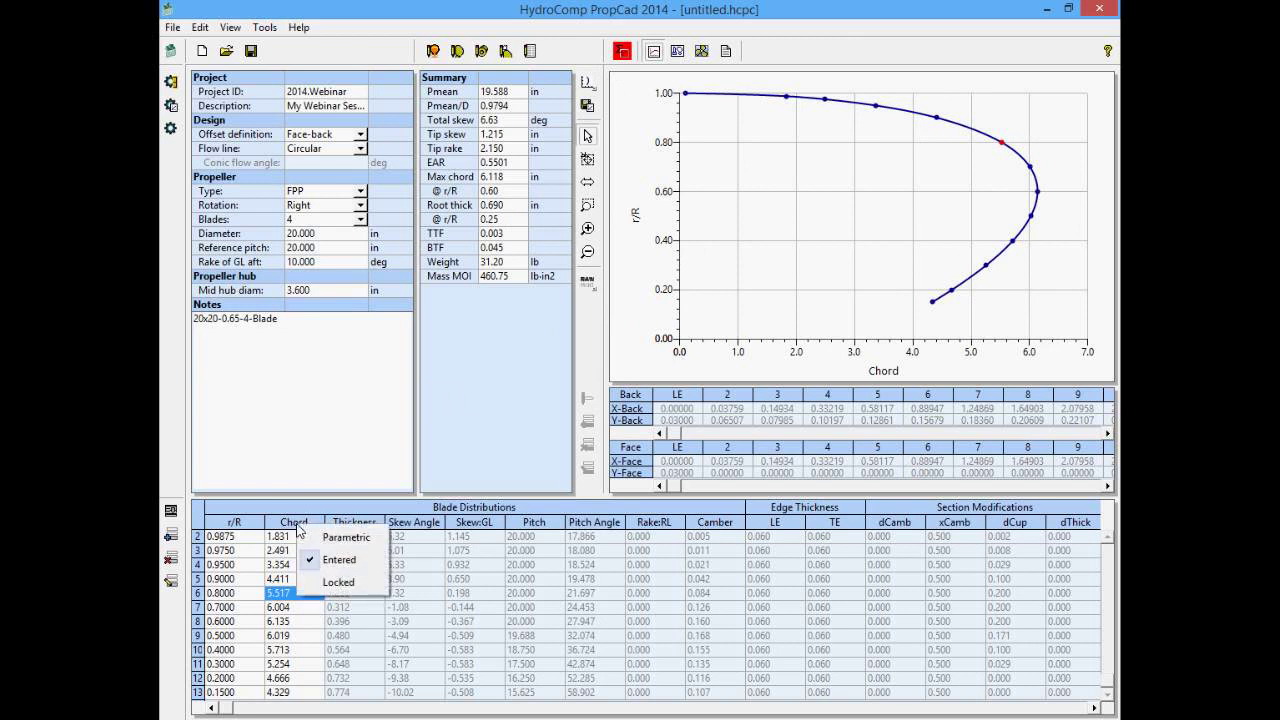
pyautogui.click(337, 582)
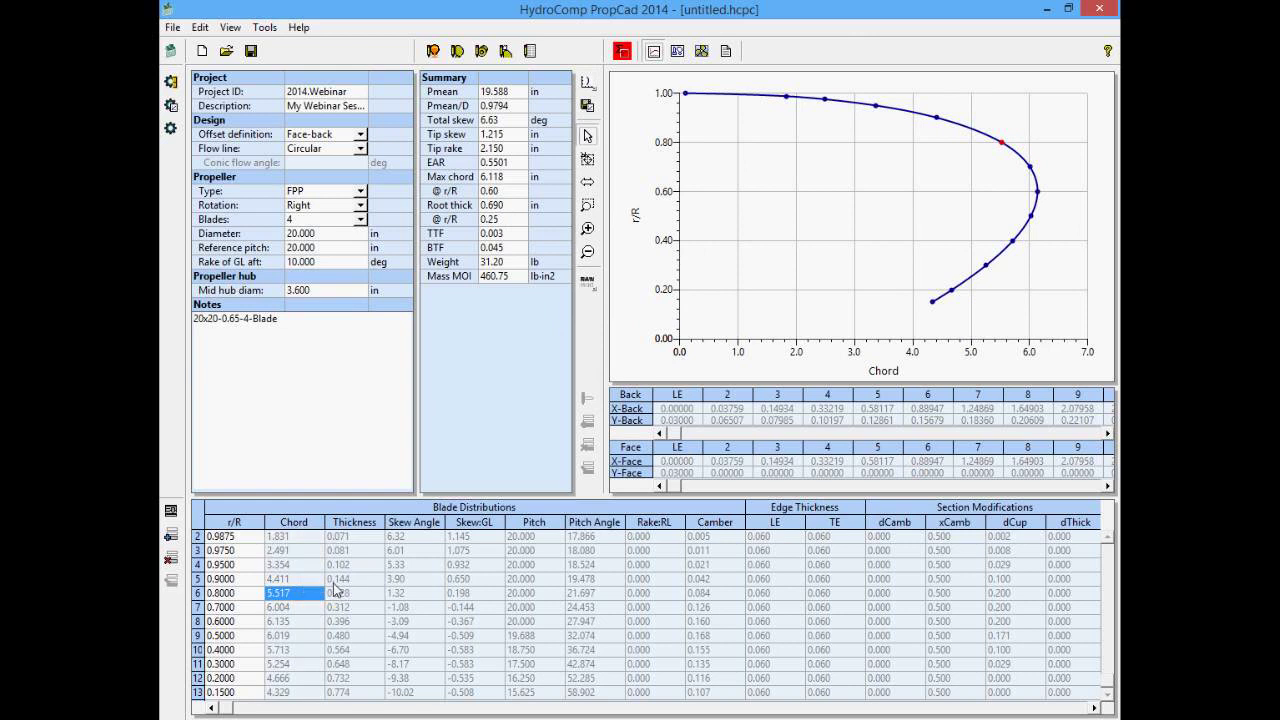
pyautogui.rightClick(233, 525)
pyautogui.click(271, 579)
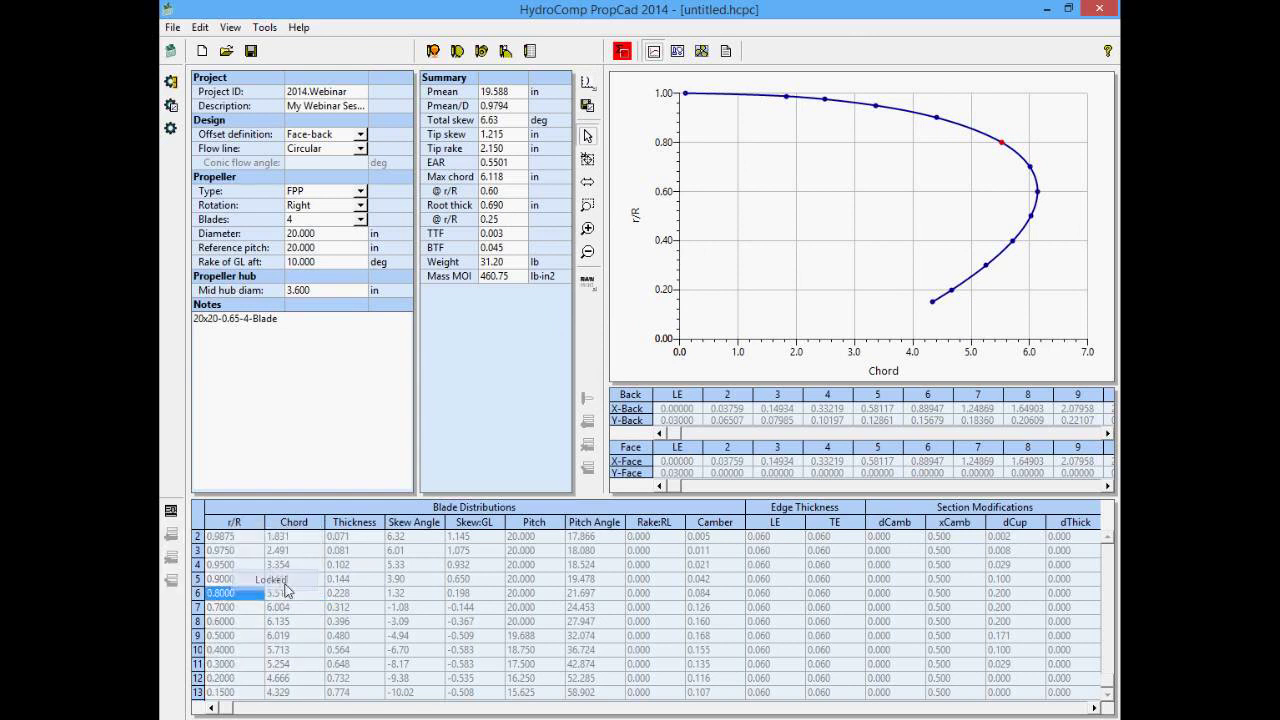
# - Rebuild the propeller from the locked distributions, leaving builder settings unchanged
pyautogui.click(457, 52)
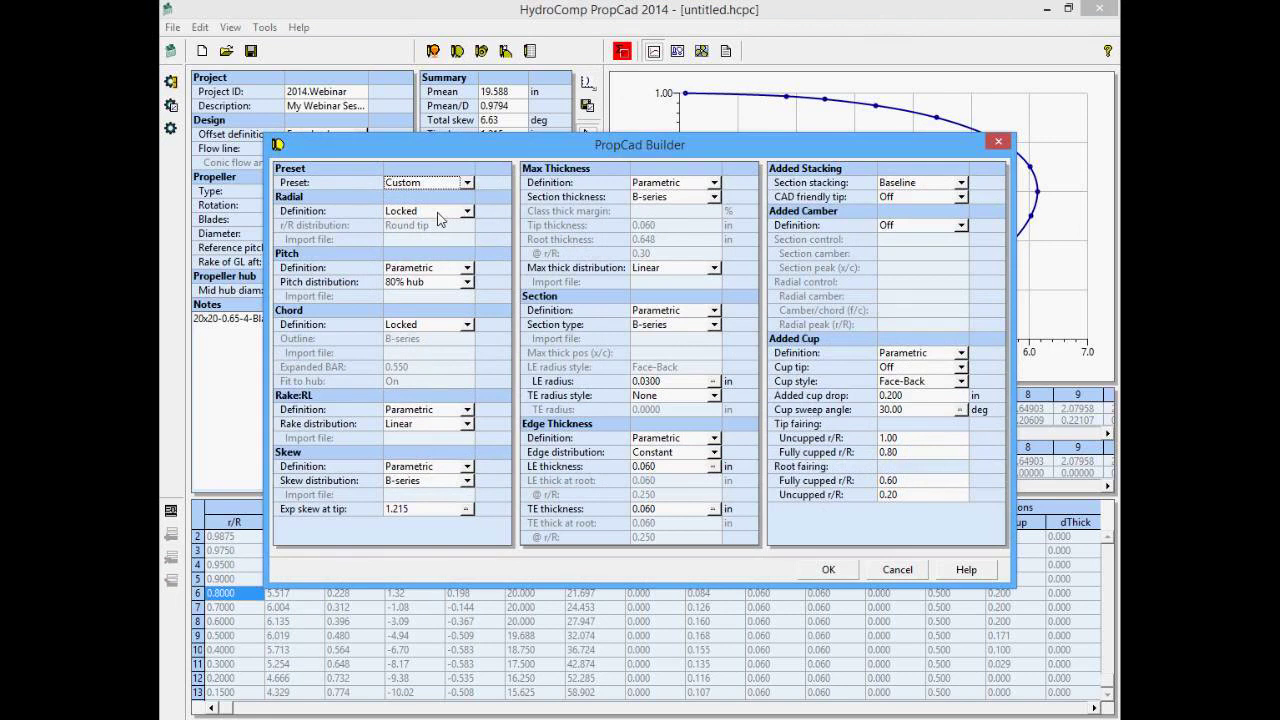
pyautogui.click(896, 569)
pyautogui.click(622, 50)
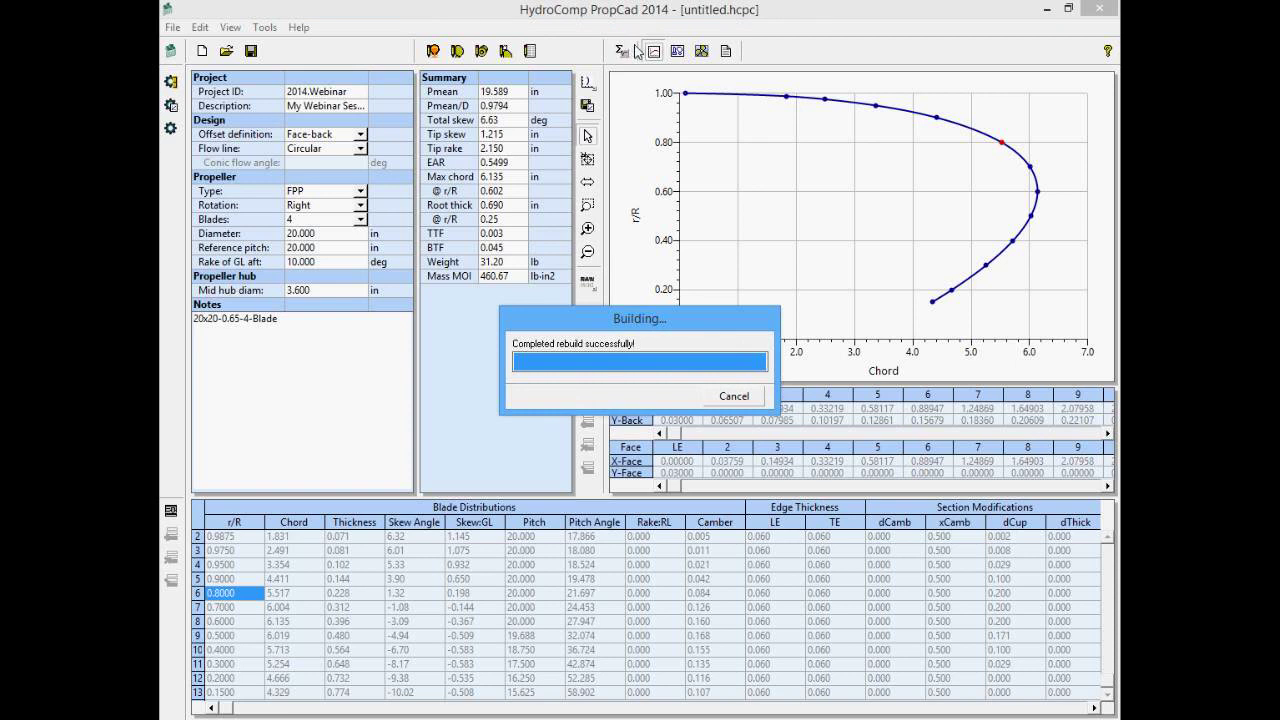
# - Show the 3D propeller rotated face-on and open the File > Export dialog
pyautogui.click(702, 51)
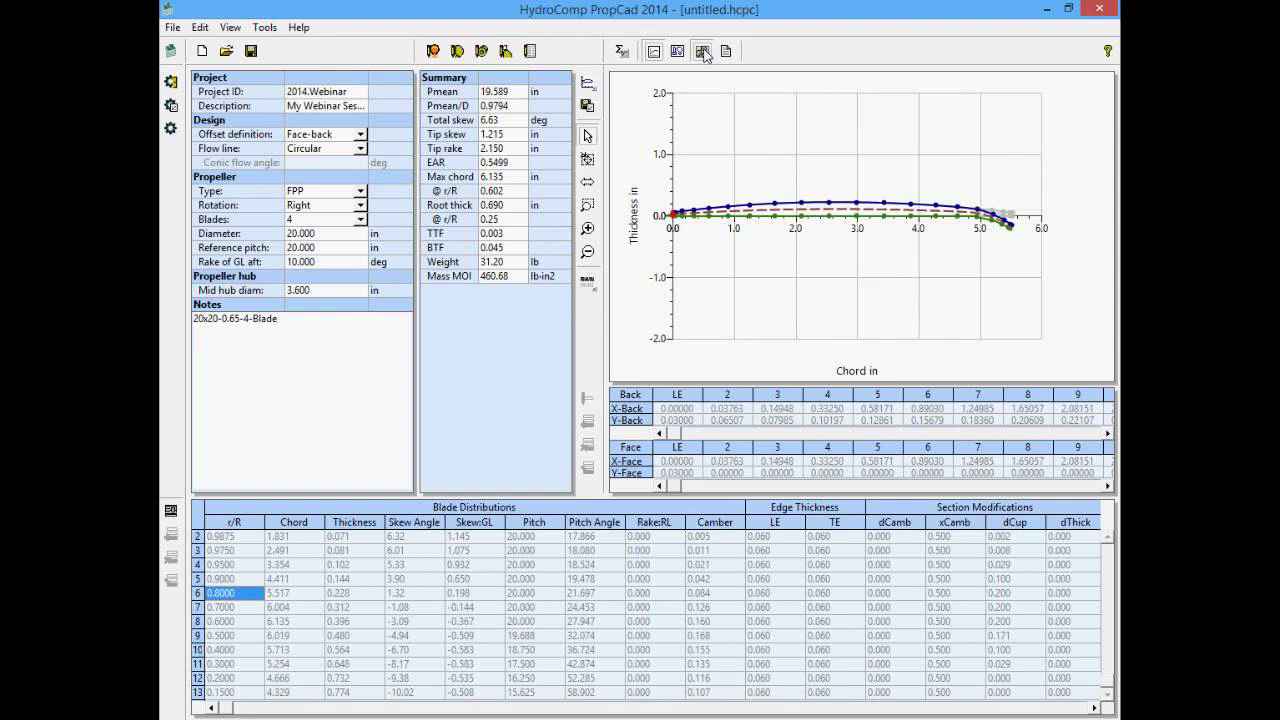
pyautogui.click(702, 51)
pyautogui.moveTo(790, 165); pyautogui.dragTo(817, 187)
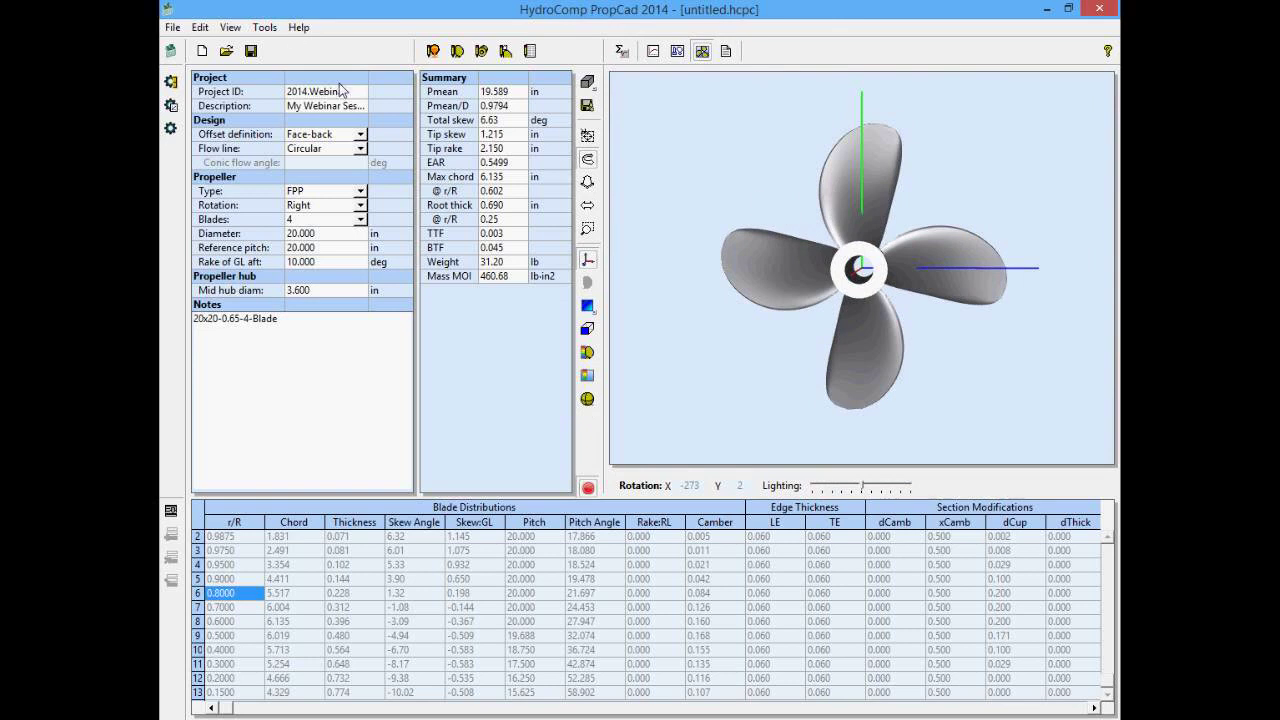
pyautogui.click(172, 27)
pyautogui.click(205, 167)
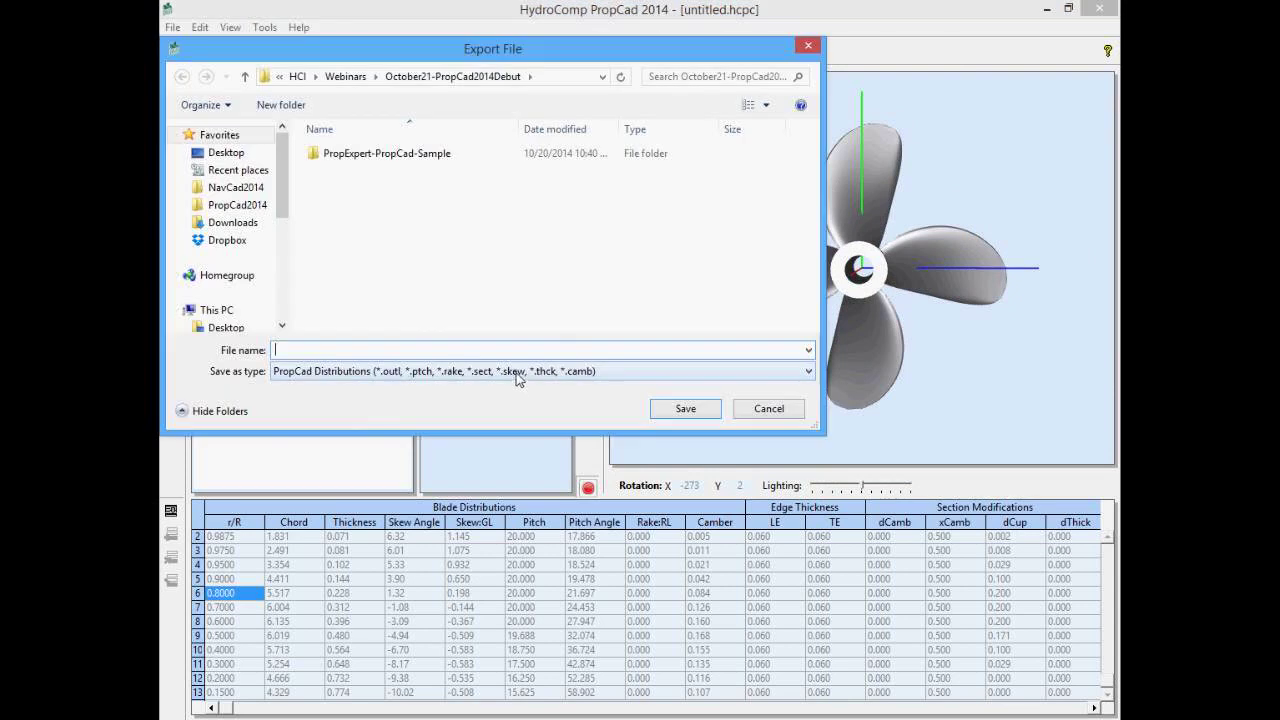
# - Save the export as IGES 4.0 to BS4.igs, replacing the existing file
pyautogui.click(519, 372)
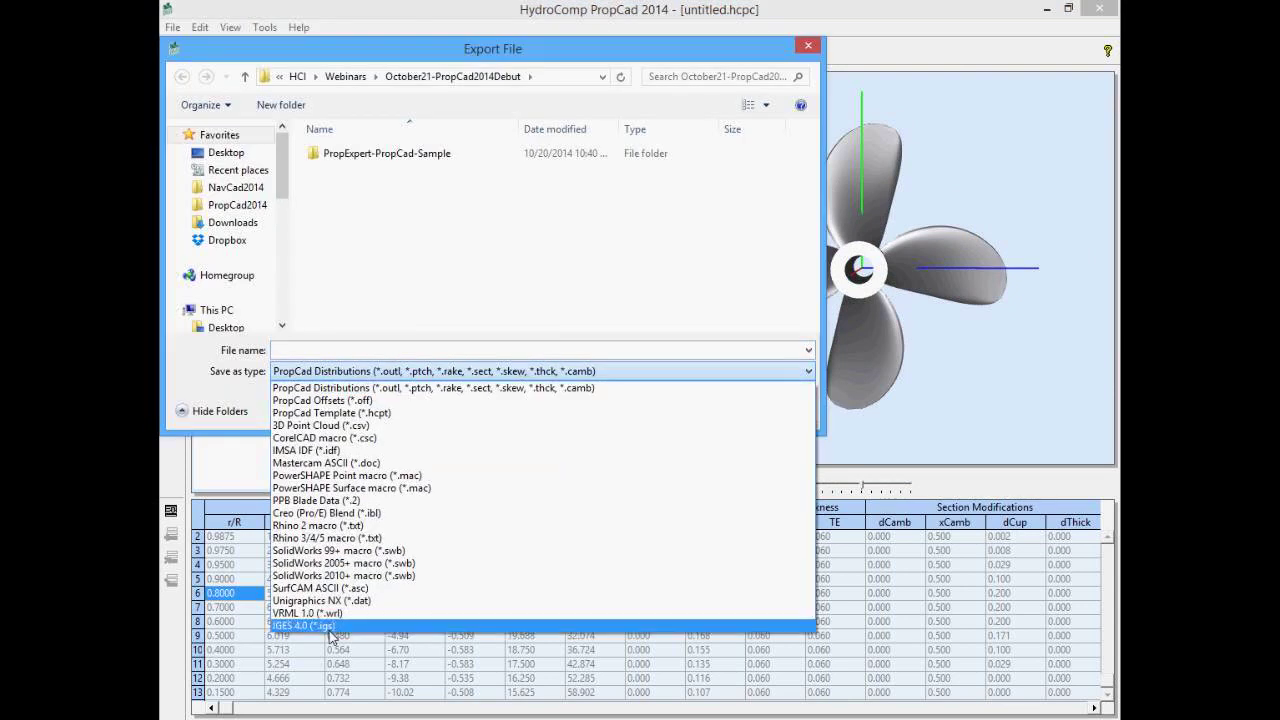
pyautogui.click(331, 627)
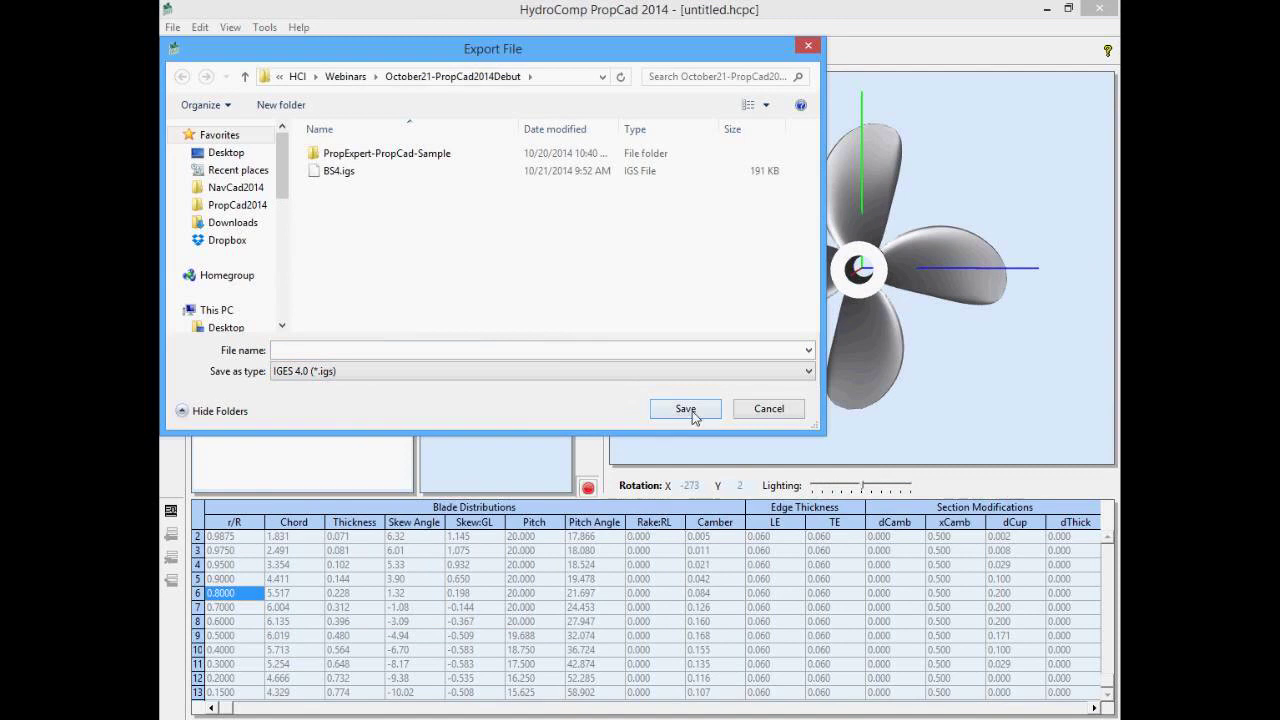
pyautogui.click(345, 172)
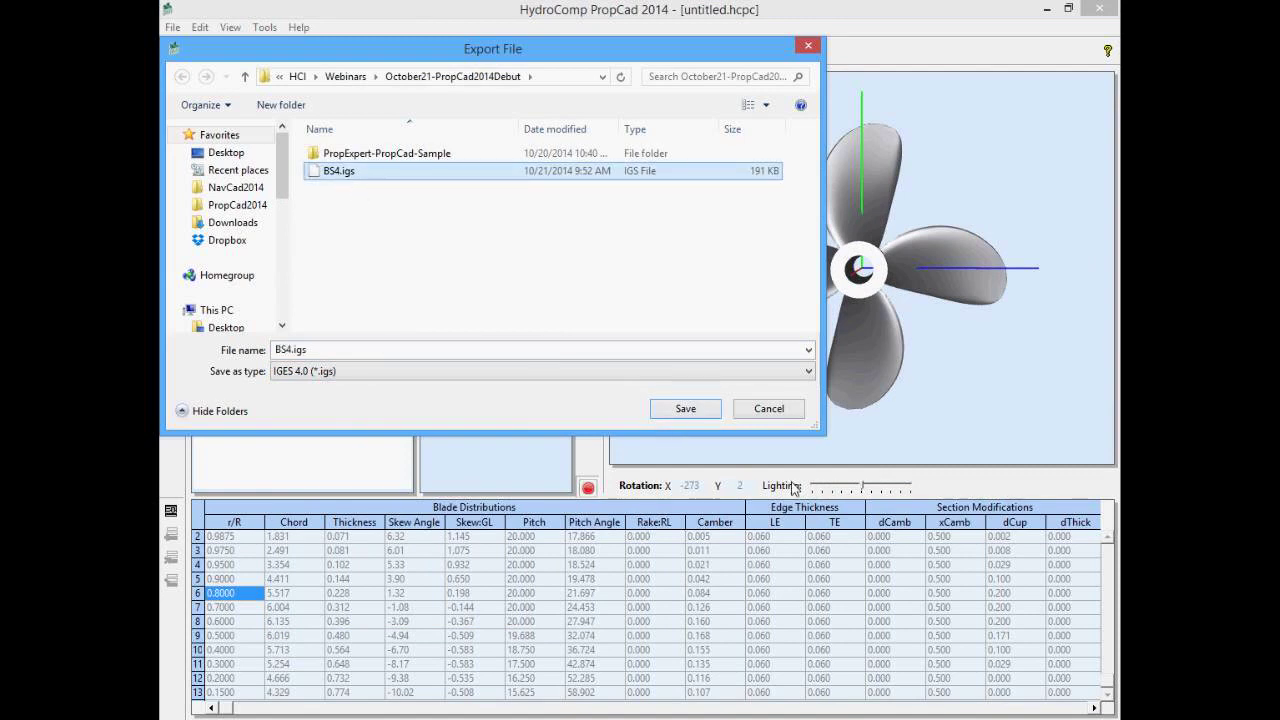
pyautogui.click(686, 409)
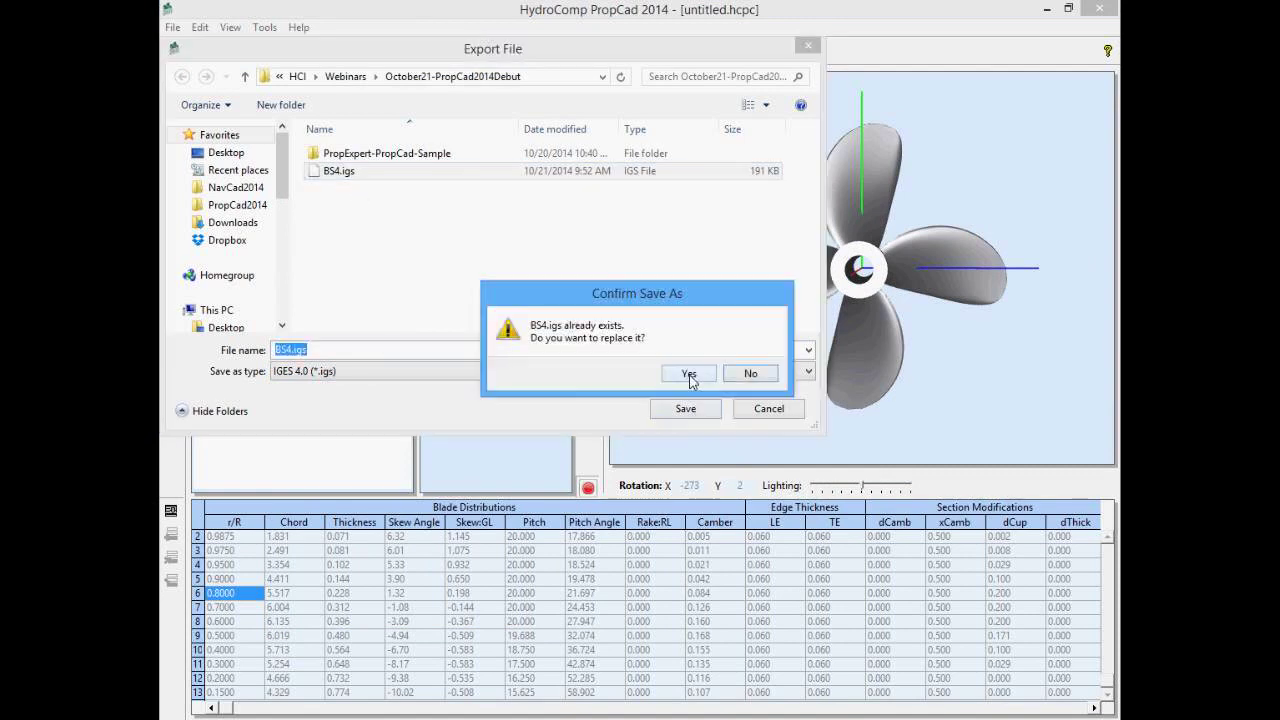
pyautogui.click(689, 371)
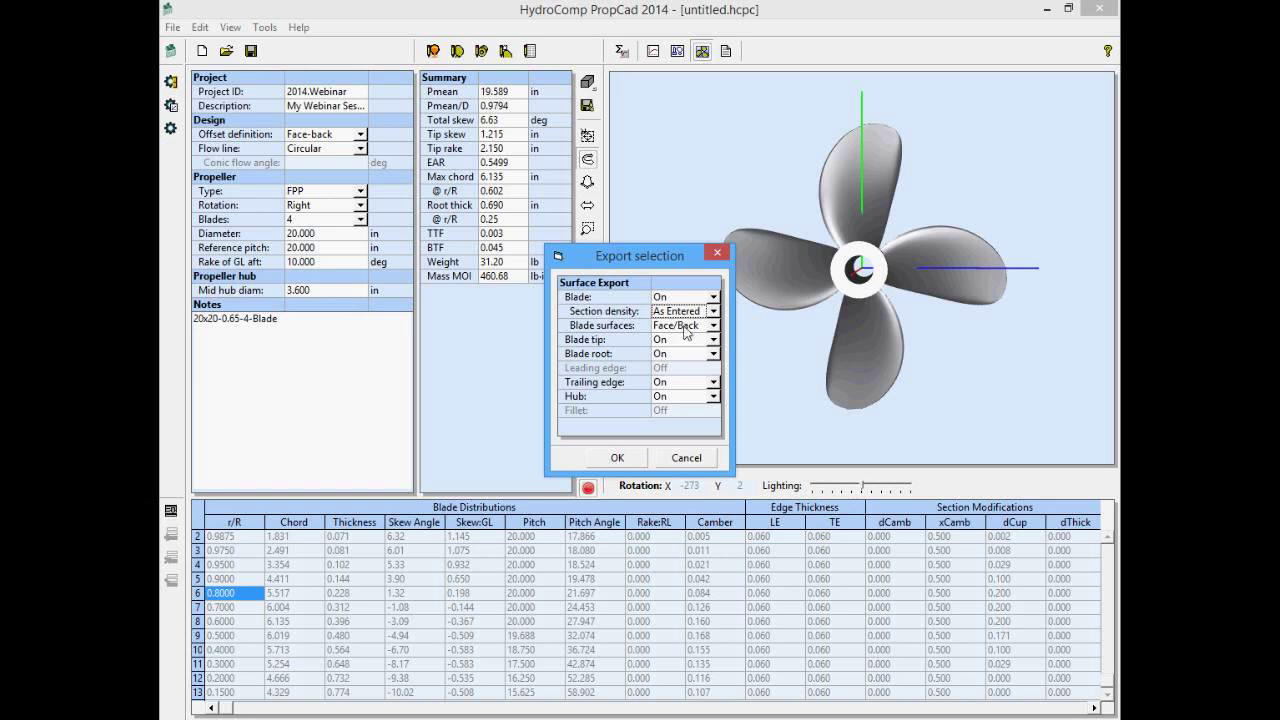
# - Keep section density As Entered and confirm the surface export settings
pyautogui.click(713, 312)
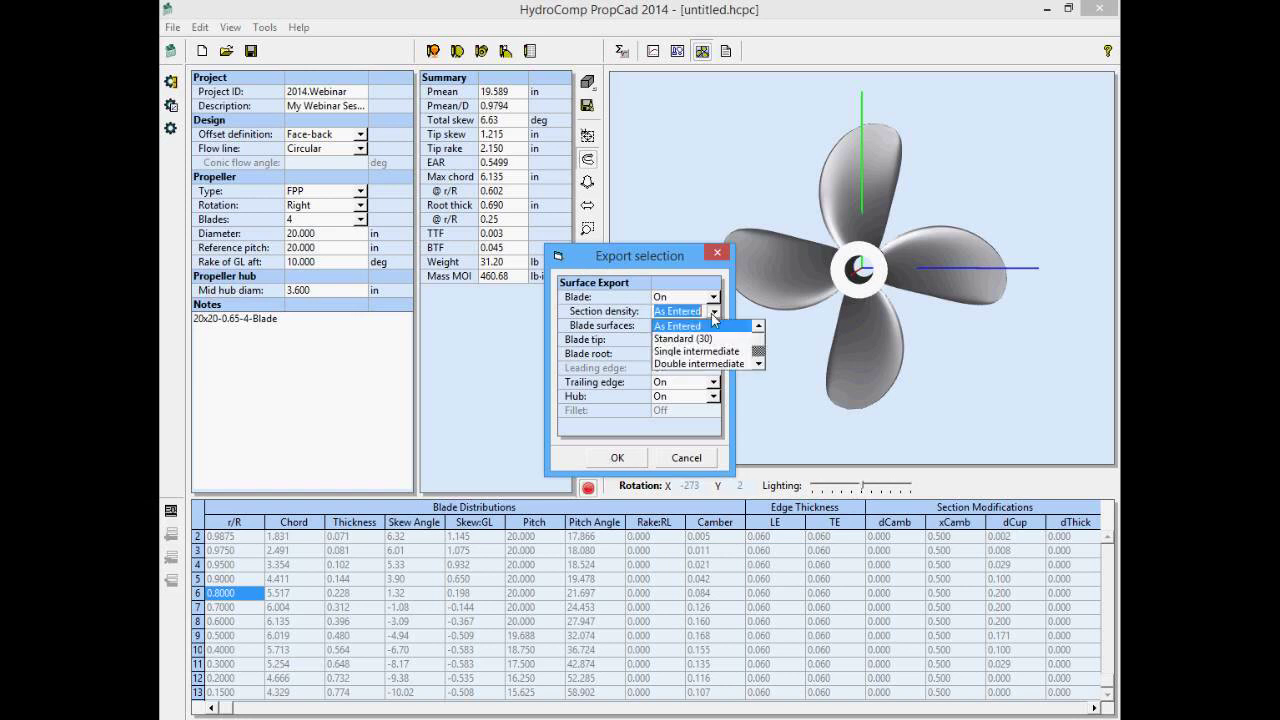
pyautogui.click(760, 367)
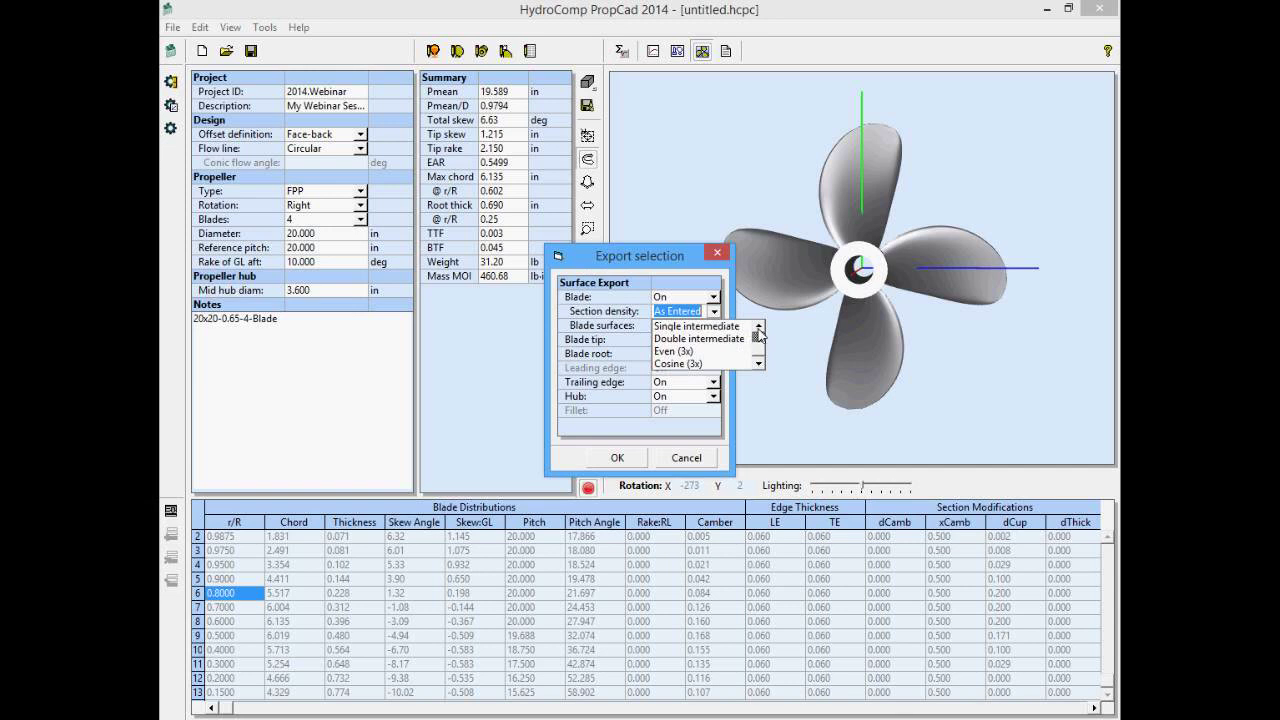
pyautogui.click(759, 334)
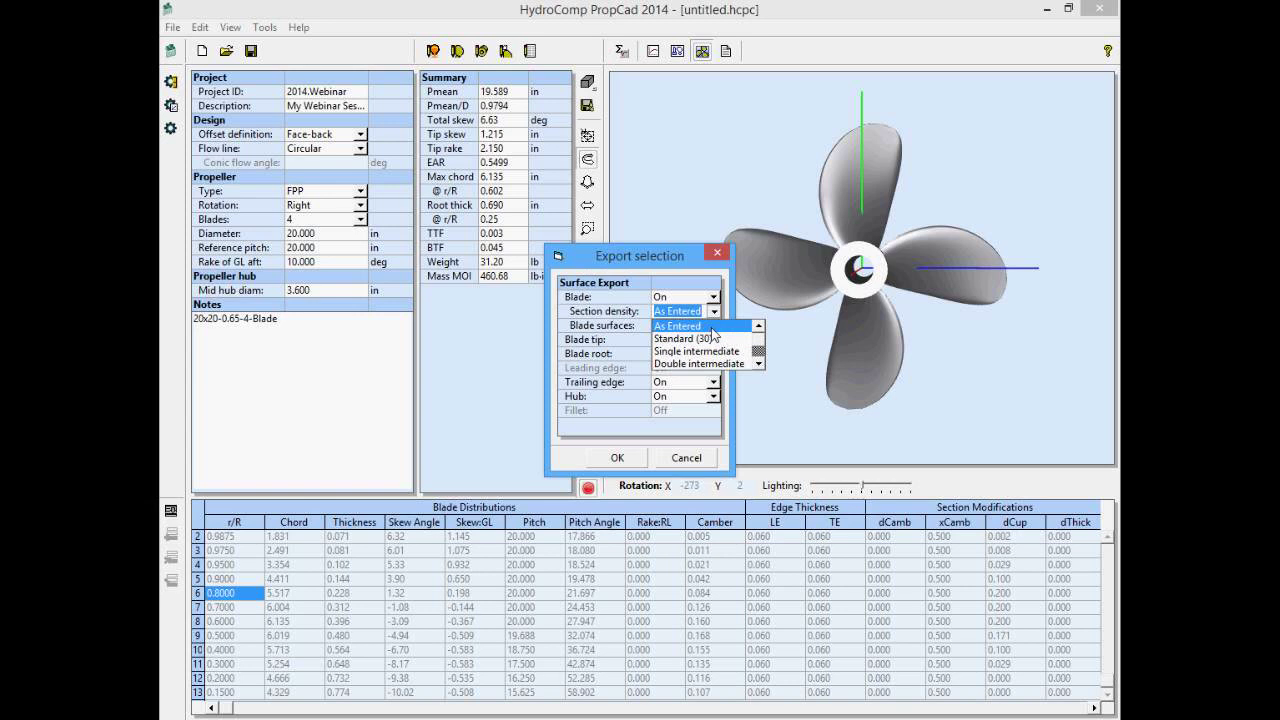
pyautogui.click(712, 327)
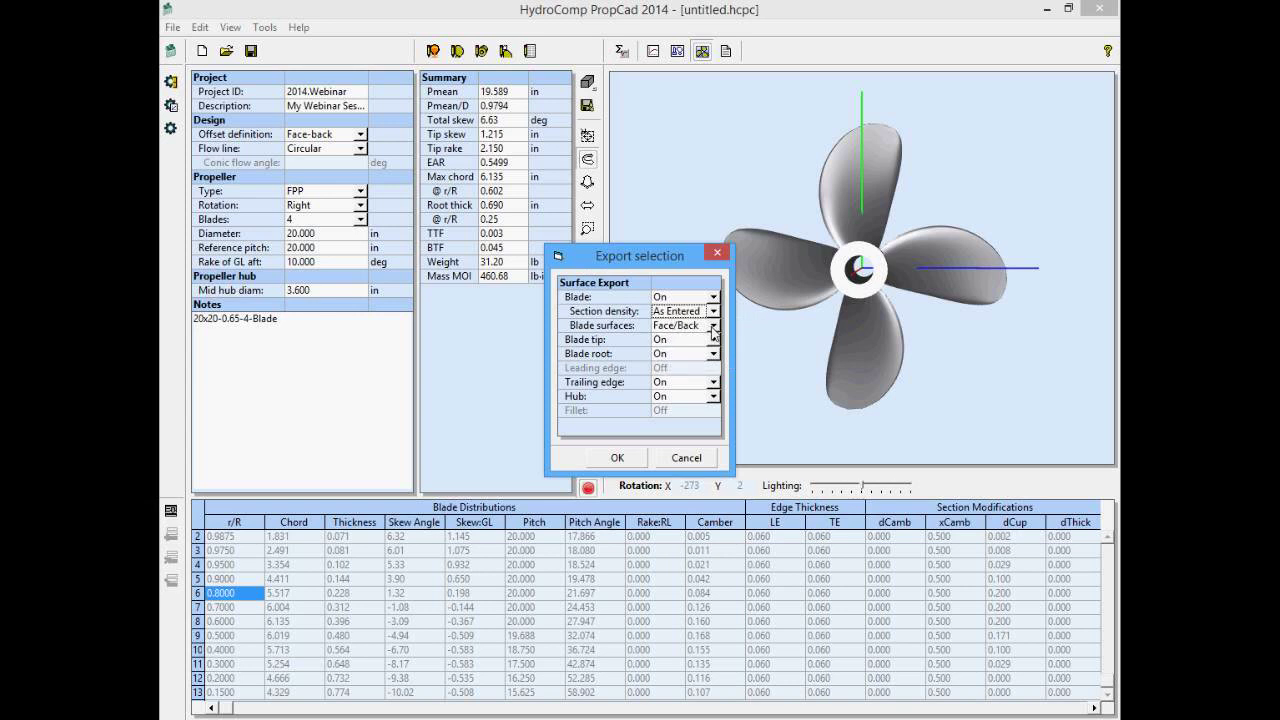
pyautogui.click(618, 458)
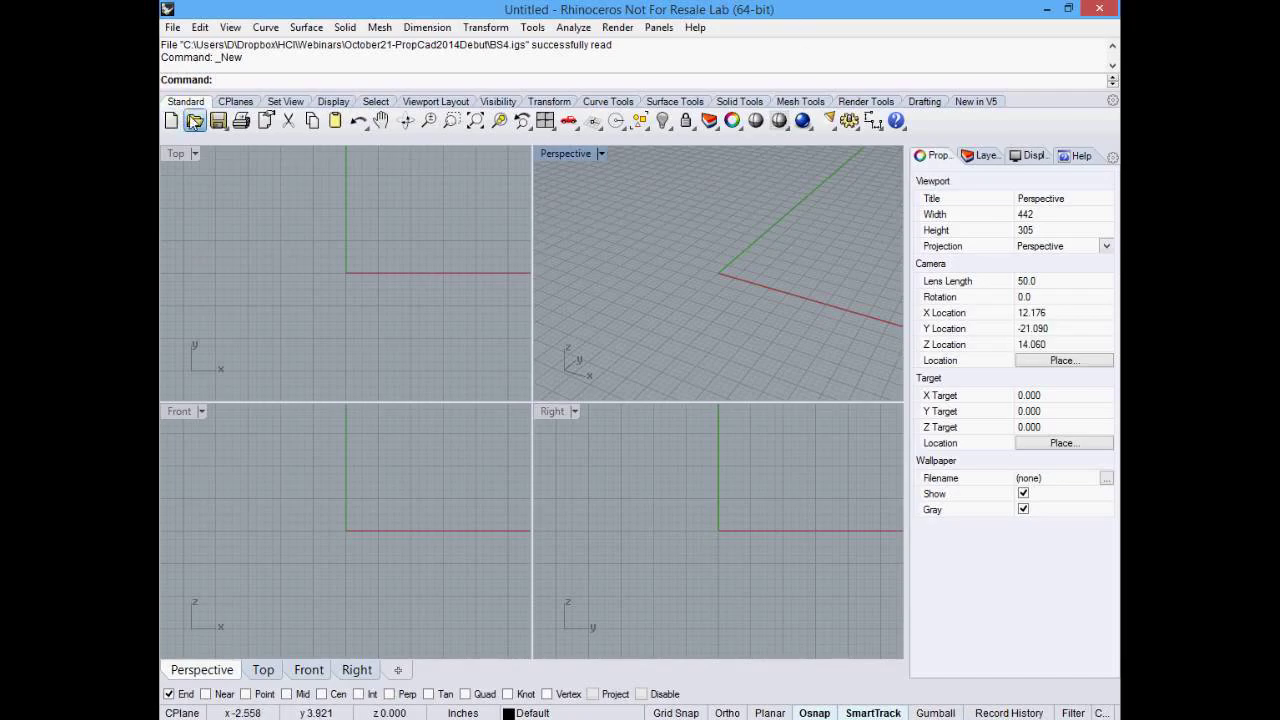
# - Open the exported BS4.igs propeller file in Rhinoceros
pyautogui.click(194, 121)
pyautogui.click(576, 297)
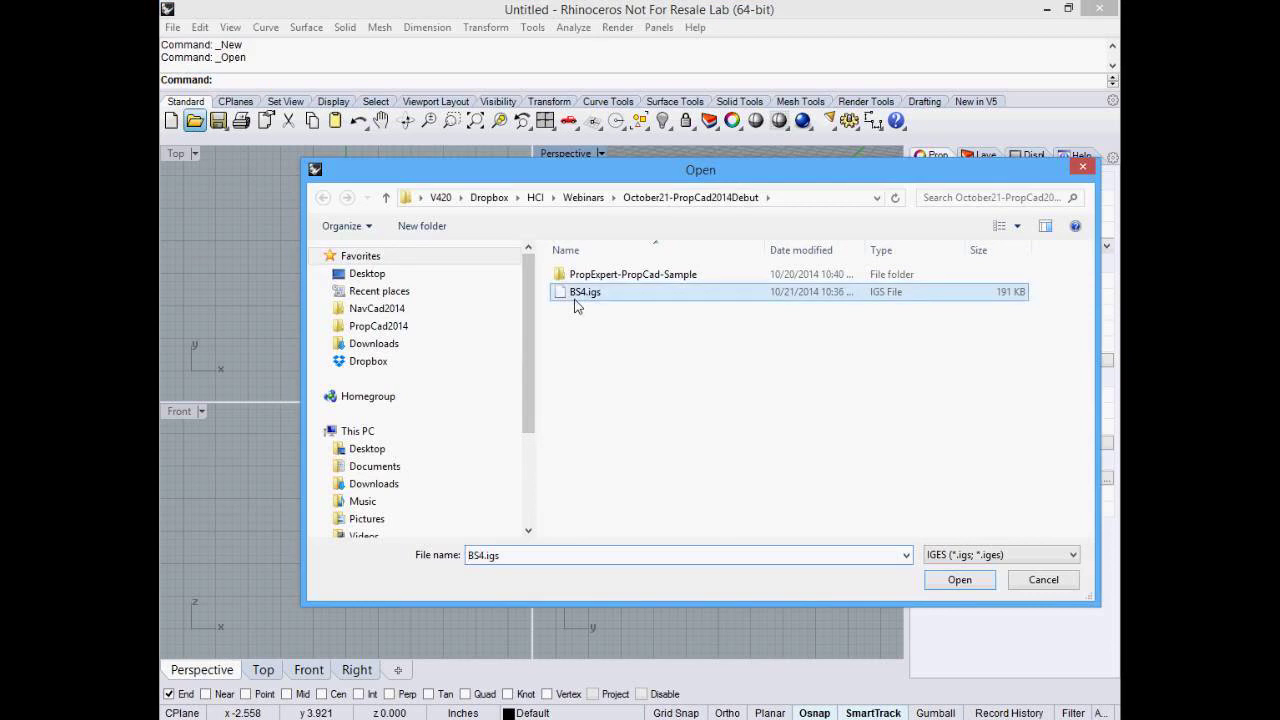
pyautogui.doubleClick(575, 299)
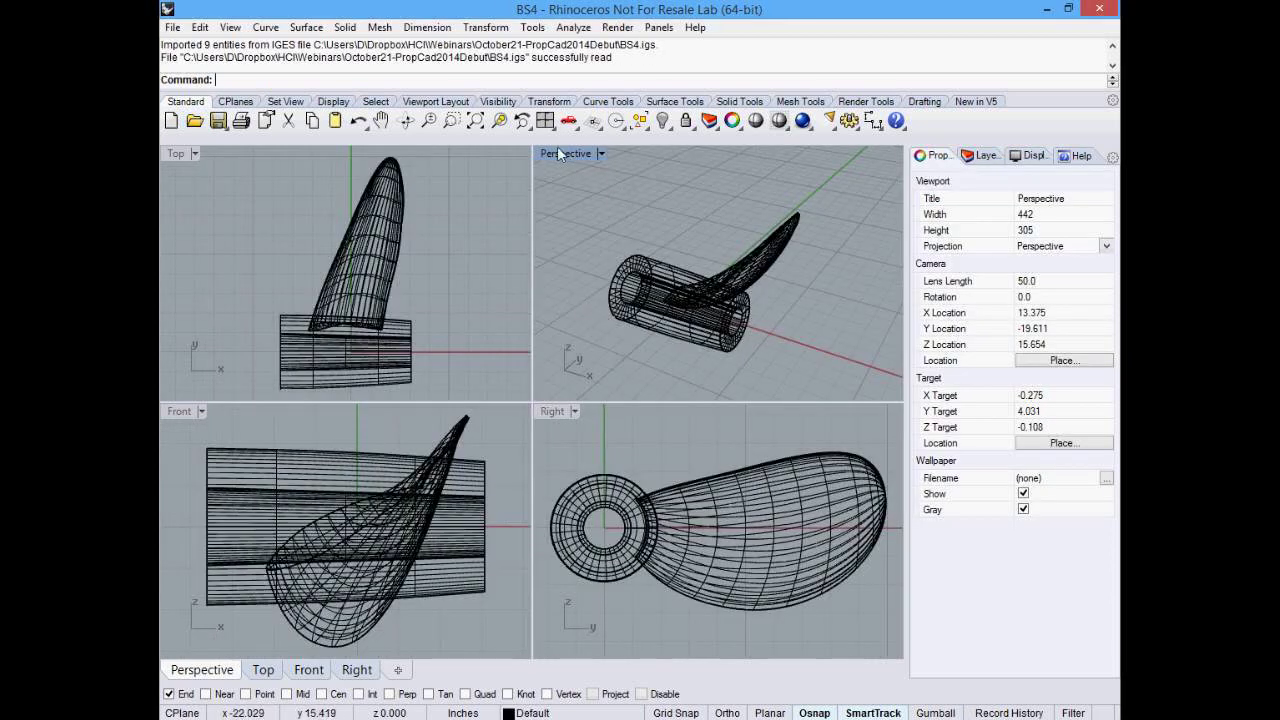
# - Maximize the Perspective view, inspect the blade and hub shaded, then return to PropCad
pyautogui.doubleClick(557, 153)
pyautogui.moveTo(808, 326); pyautogui.dragTo(783, 79, button='right')
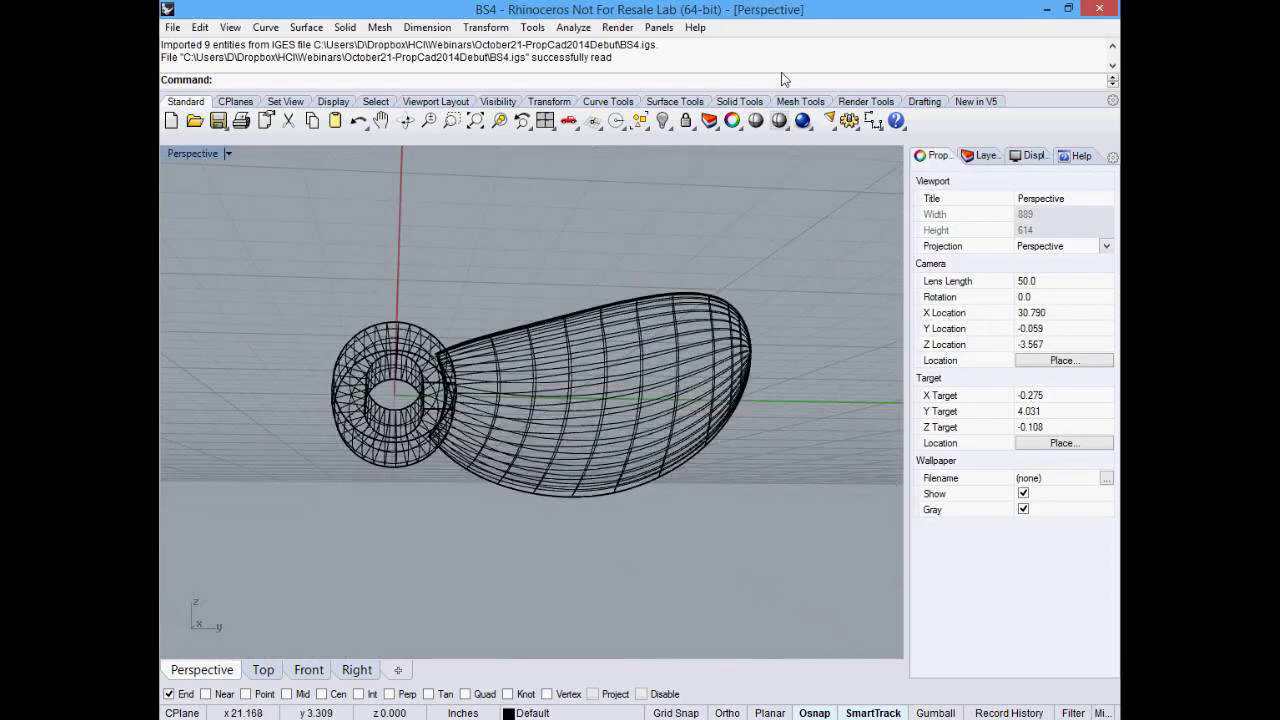
pyautogui.click(780, 121)
pyautogui.moveTo(663, 277)
pyautogui.mouseDown(button='right')
pyautogui.moveTo(601, 329)
pyautogui.moveTo(220, 340)
pyautogui.moveTo(200, 515)
pyautogui.moveTo(312, 398)
pyautogui.moveTo(580, 289)
pyautogui.moveTo(777, 374)
pyautogui.moveTo(271, 352)
pyautogui.moveTo(538, 339)
pyautogui.moveTo(515, 340)
pyautogui.mouseUp(button='right')
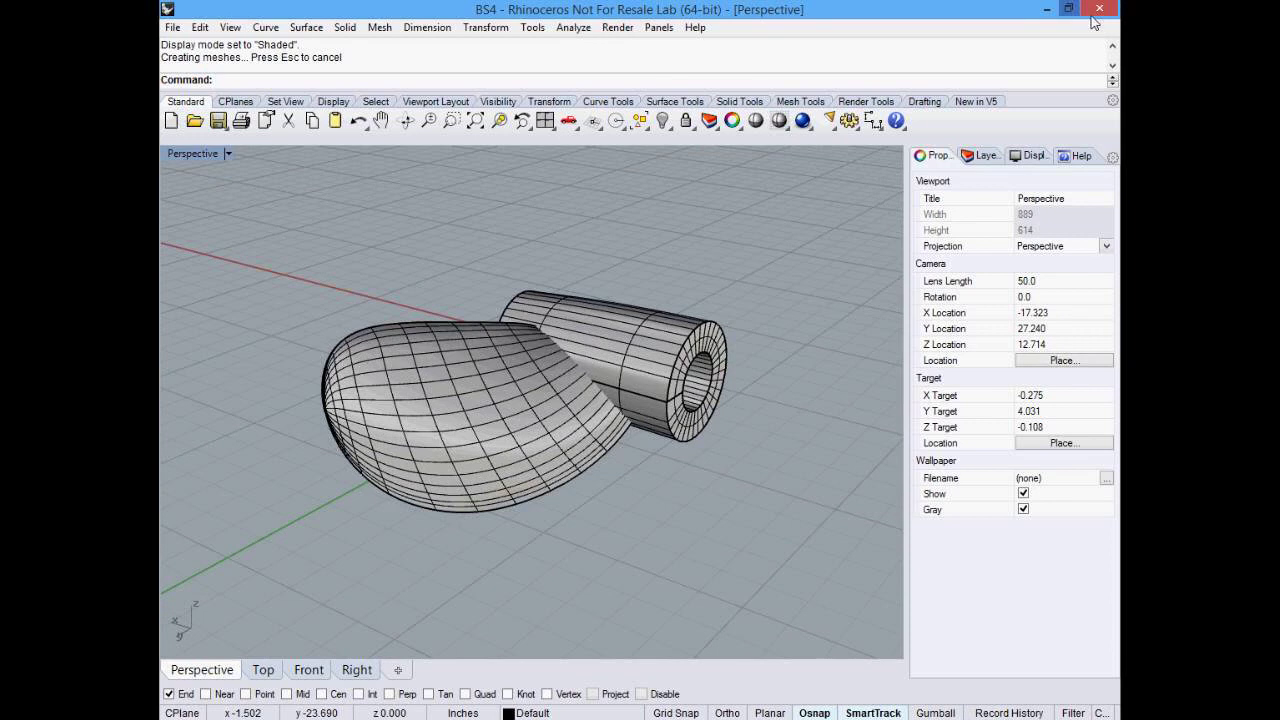
pyautogui.moveTo(1116, 2)
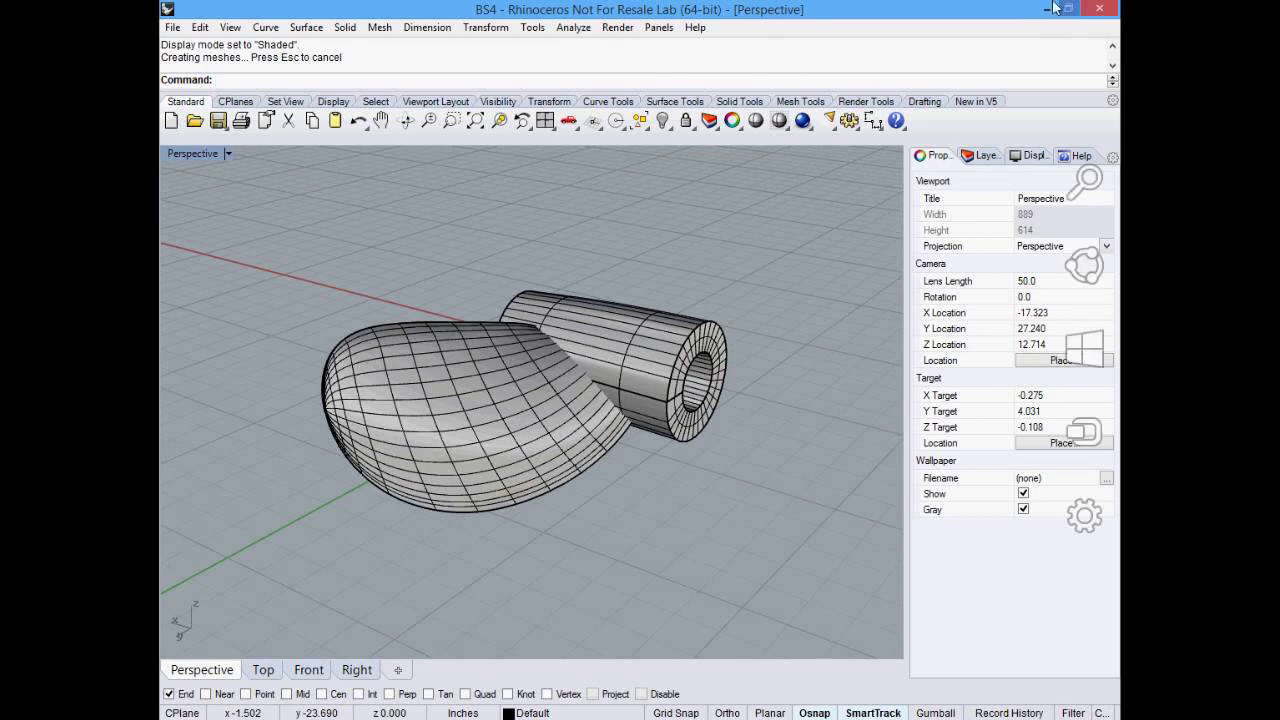
pyautogui.click(1055, 8)
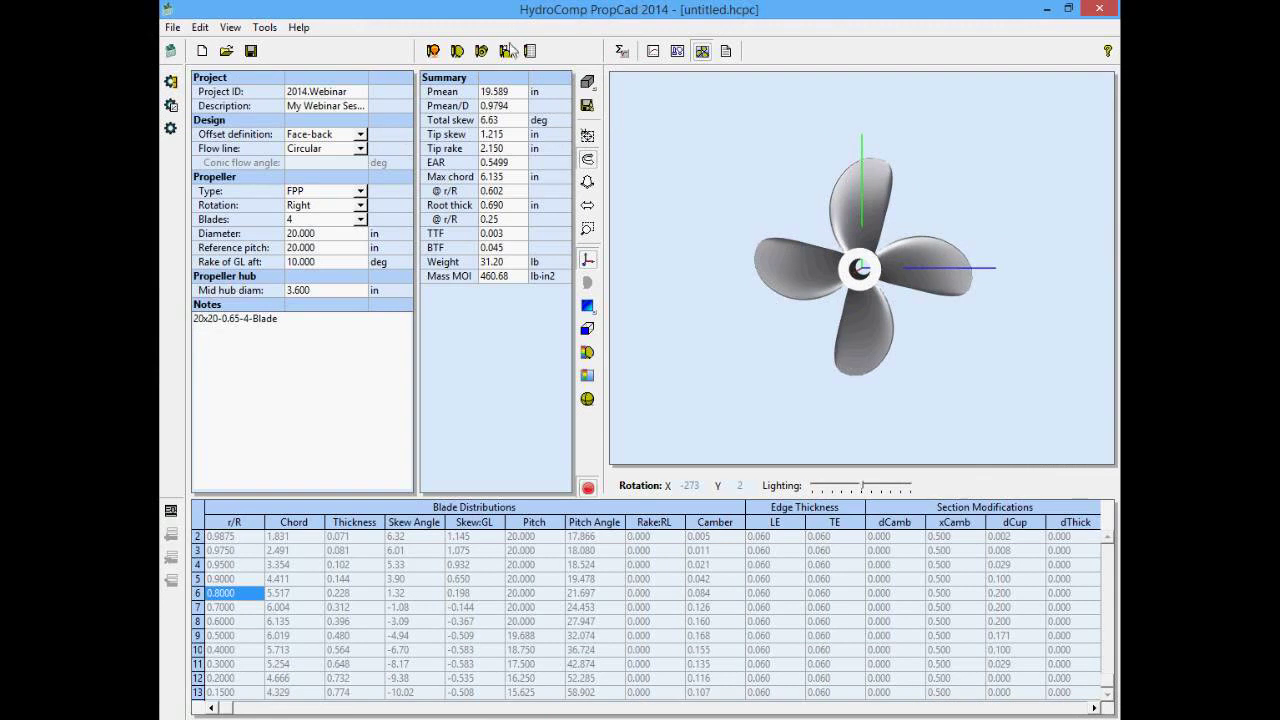
# - Set the blade Root Radius to 0.5 in the Hub dialog and rebuild the propeller
pyautogui.scroll(3, 878, 195)
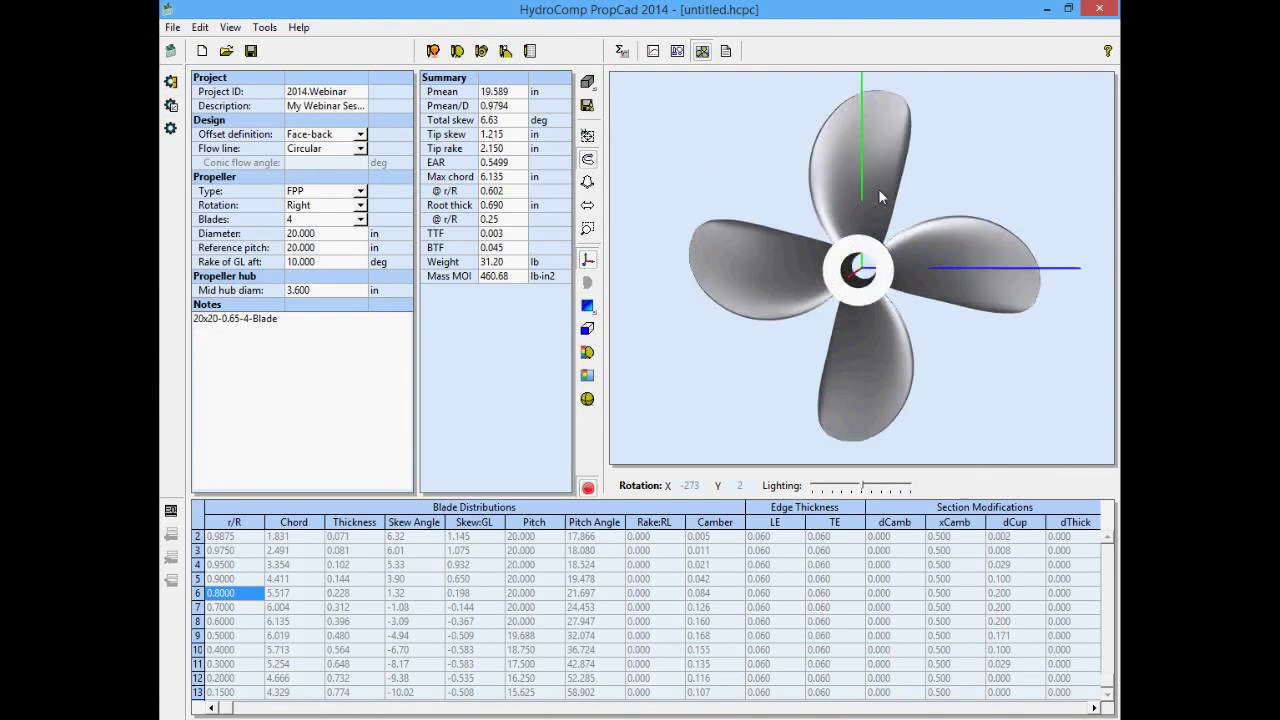
pyautogui.moveTo(878, 197); pyautogui.dragTo(842, 250)
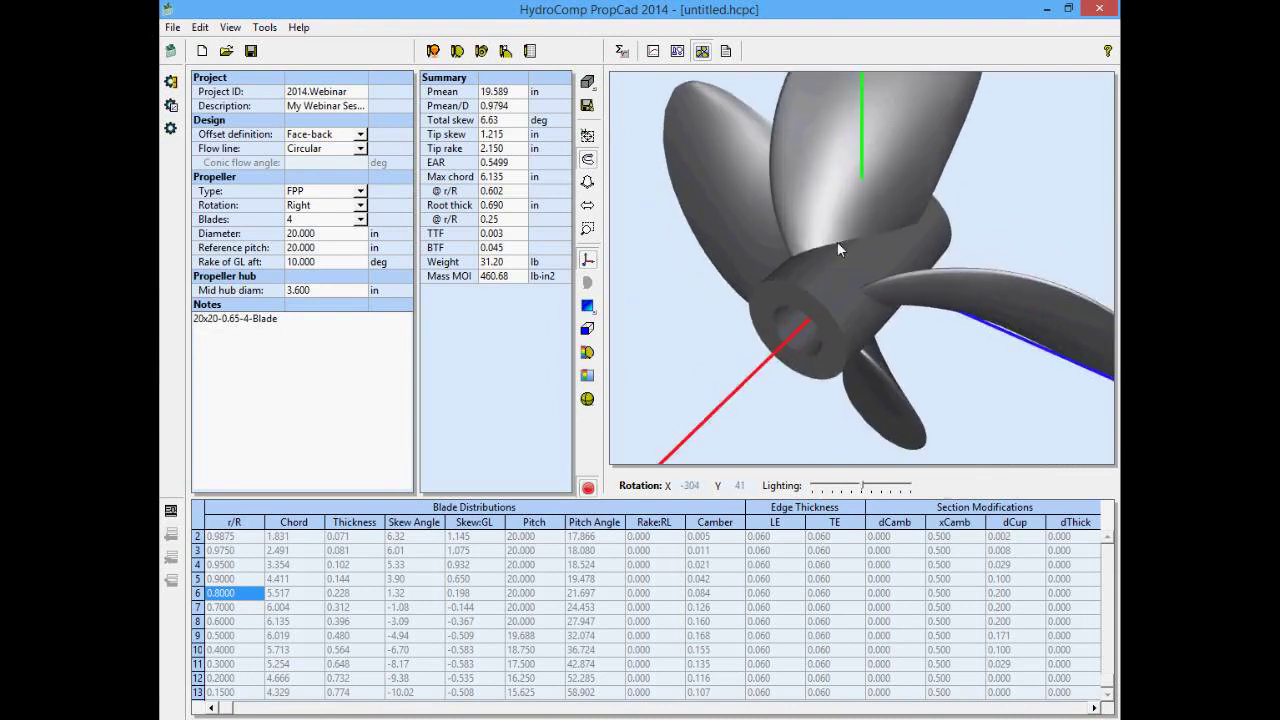
pyautogui.scroll(1, 790, 255)
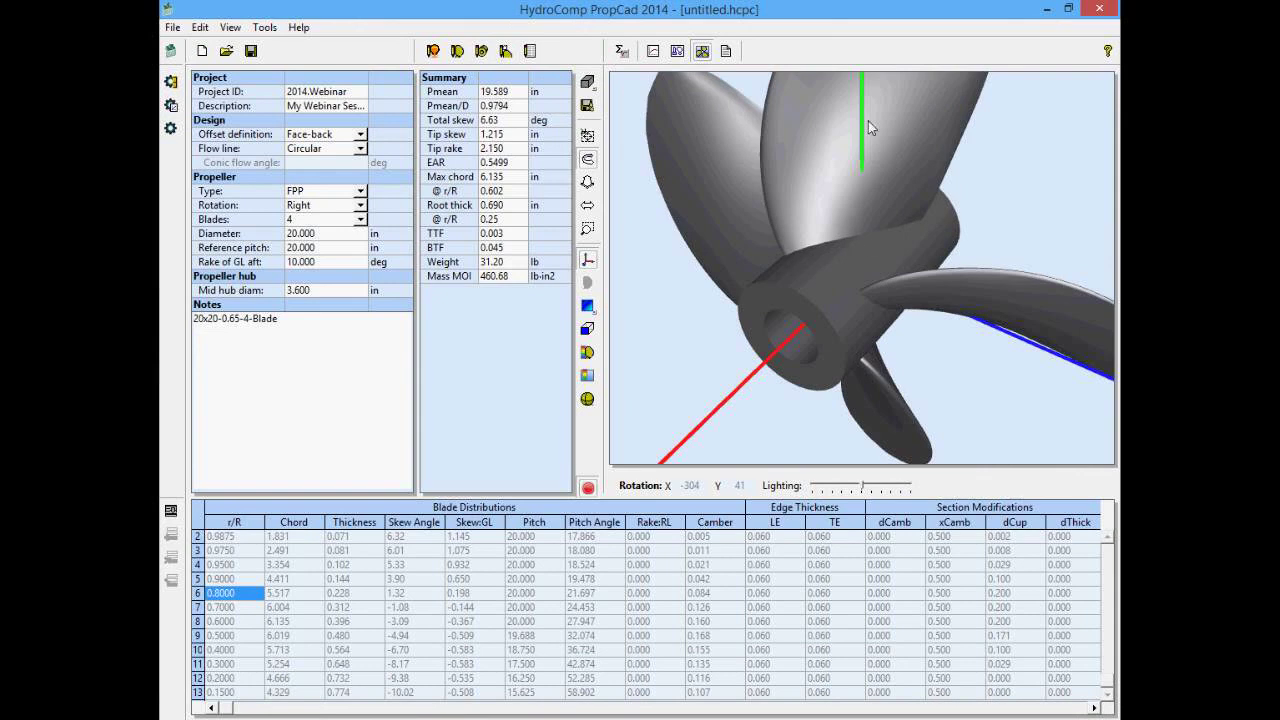
pyautogui.click(483, 57)
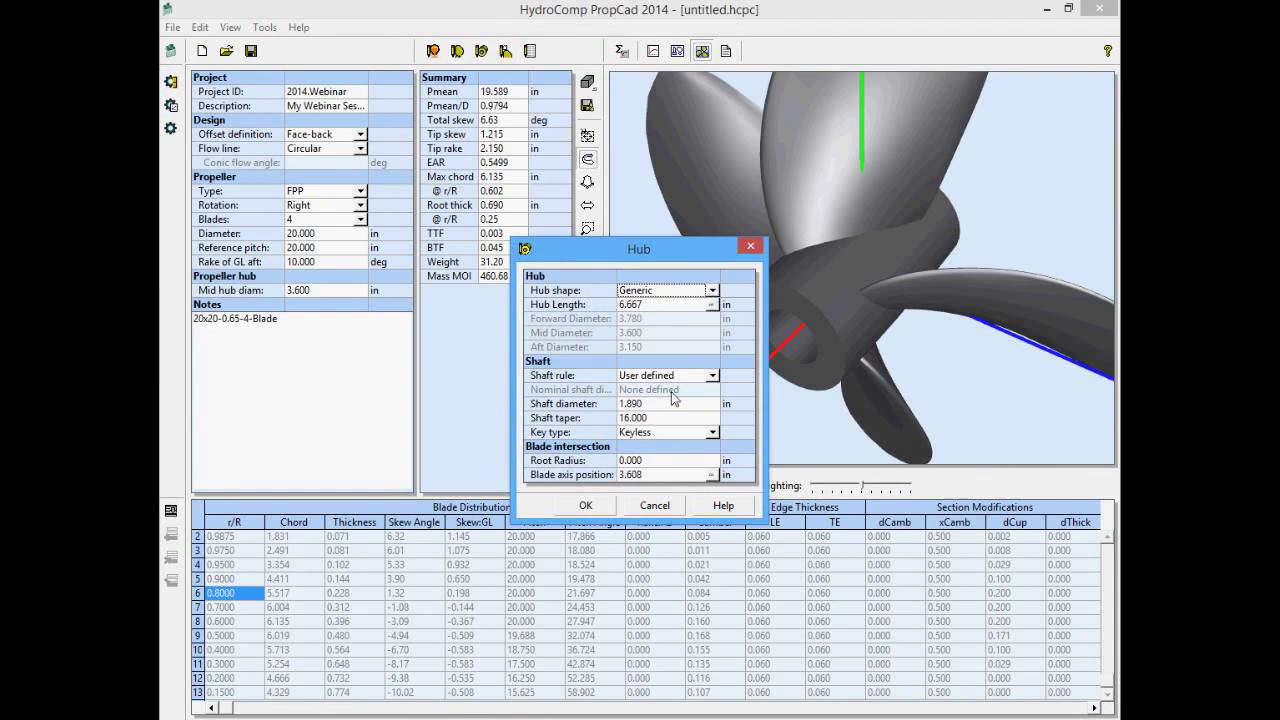
pyautogui.click(646, 460)
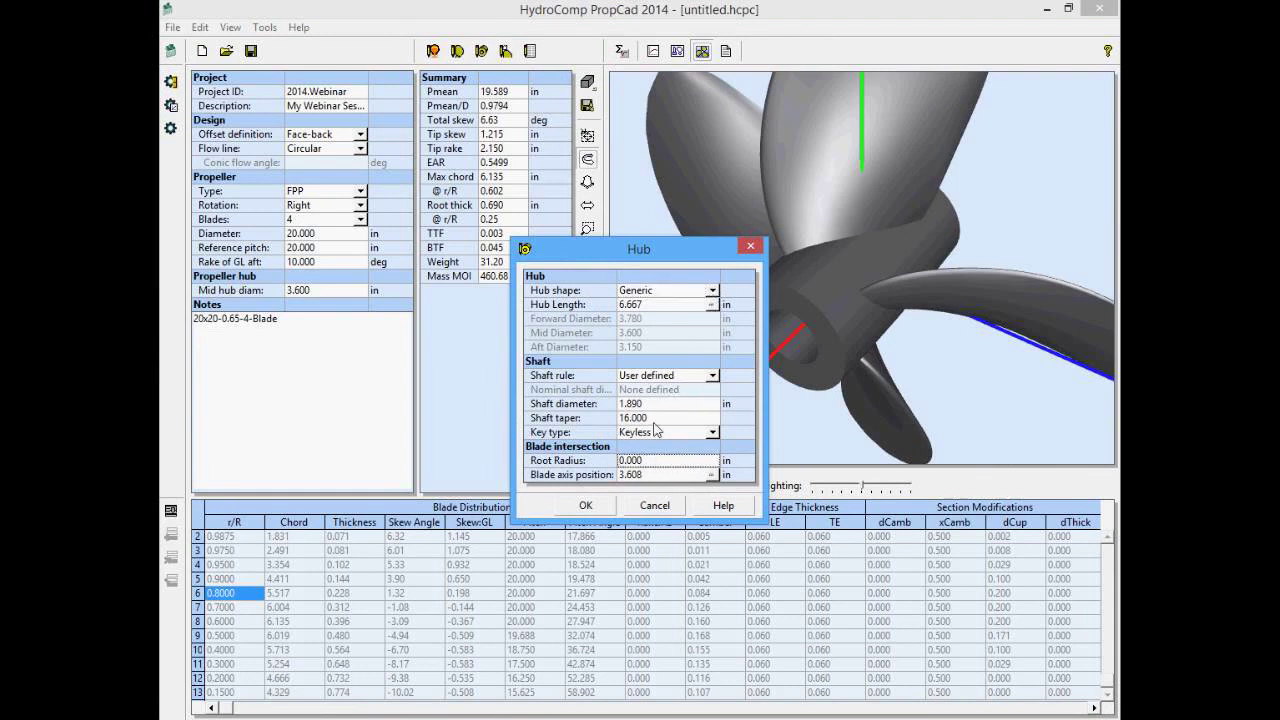
pyautogui.write('0.5')
pyautogui.press('Return')
pyautogui.click(588, 507)
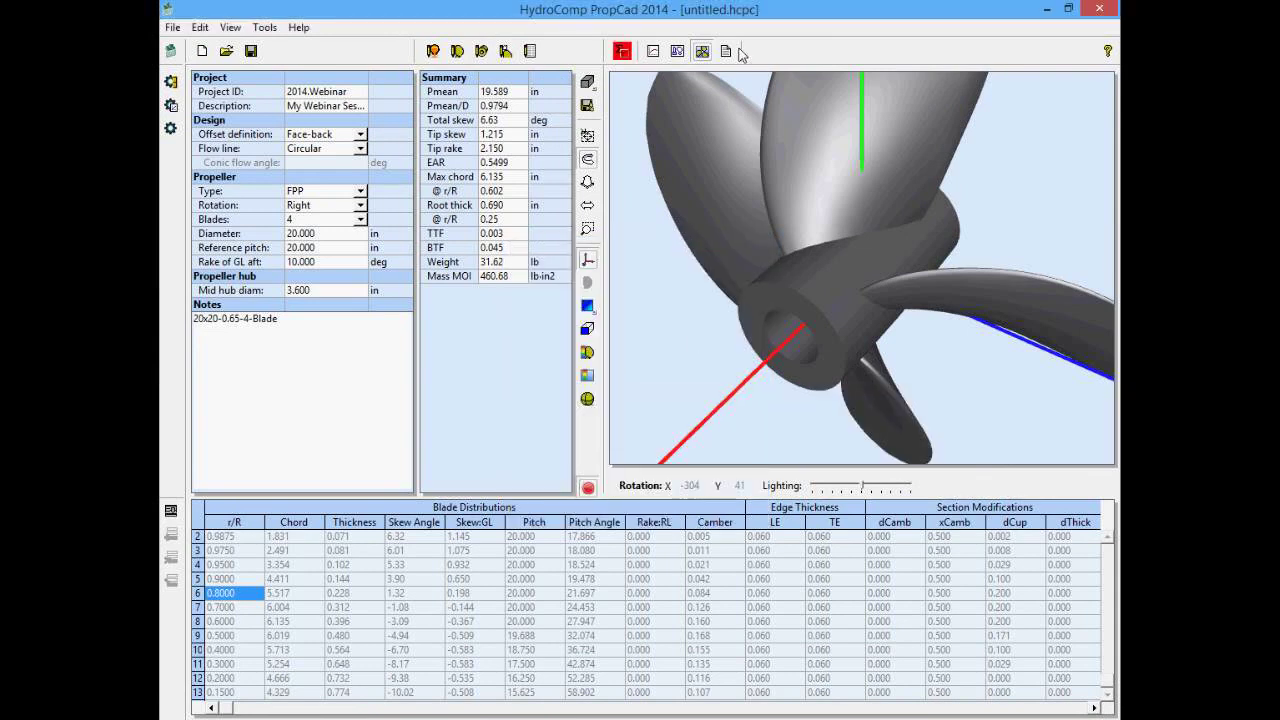
pyautogui.click(622, 50)
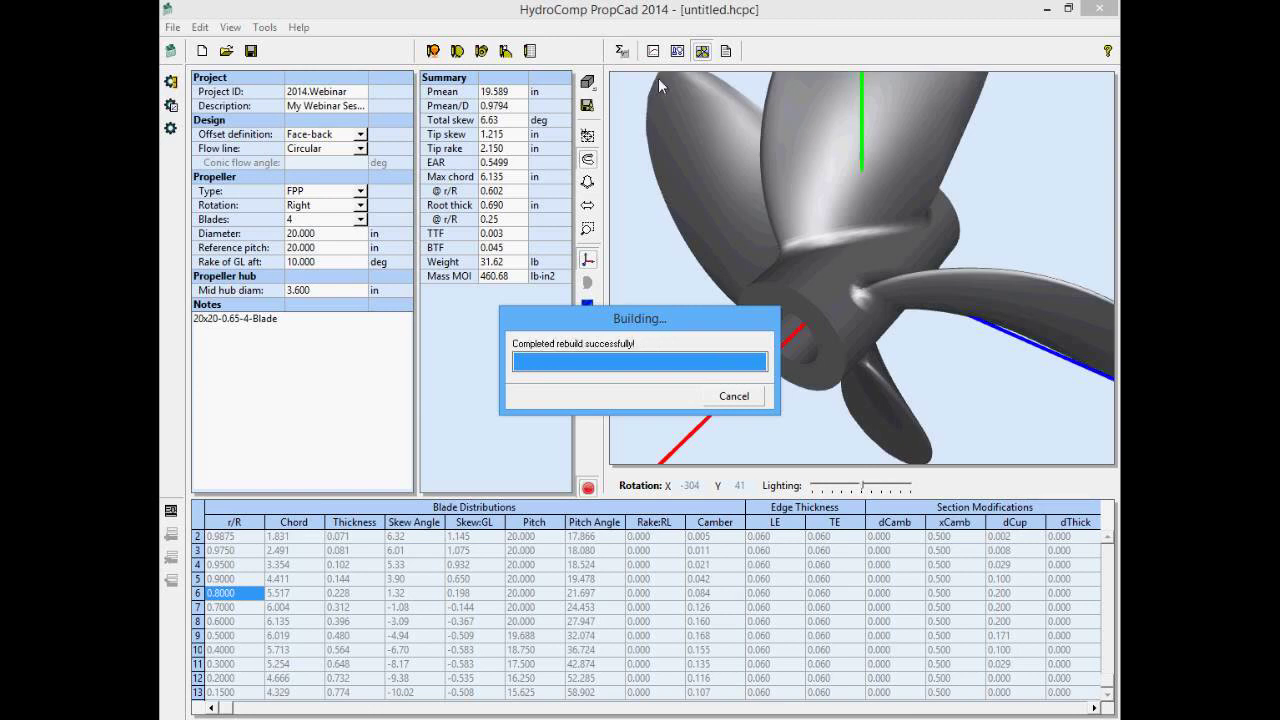
# - Rotate the rebuilt propeller, then minimize PropCad to reveal the webinar slide
pyautogui.moveTo(691, 251); pyautogui.dragTo(764, 244)
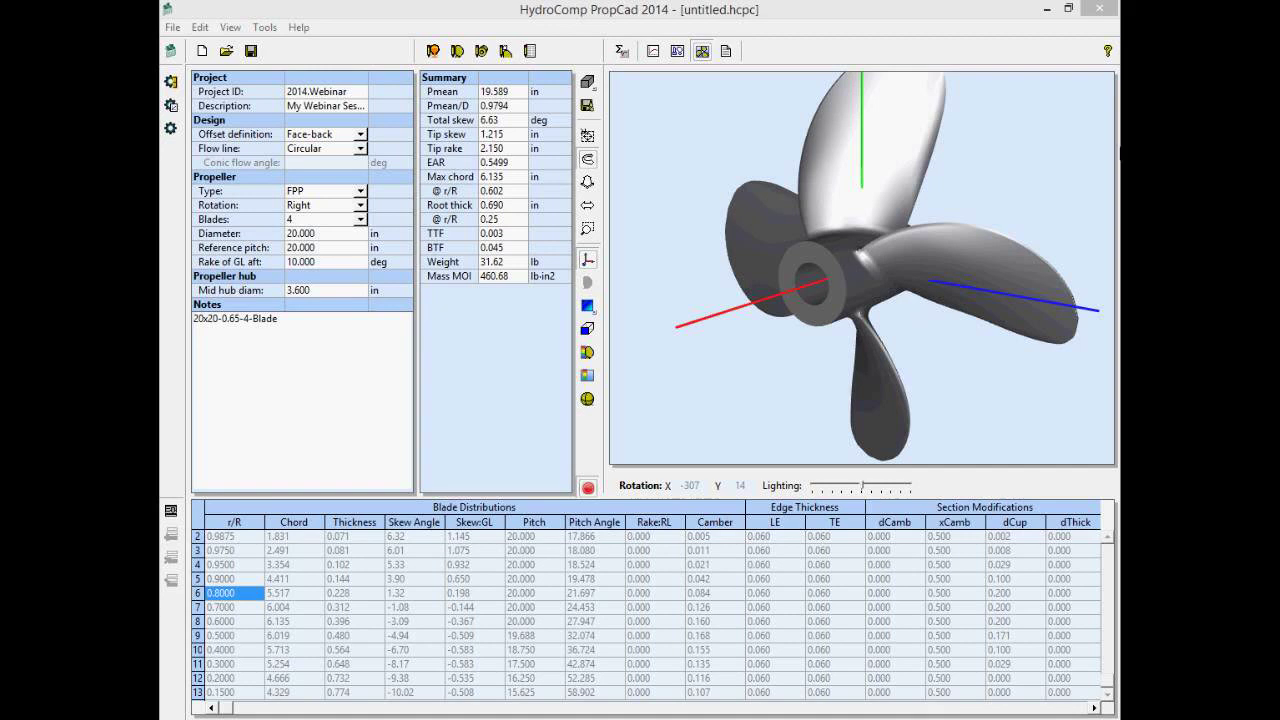
pyautogui.click(1045, 10)
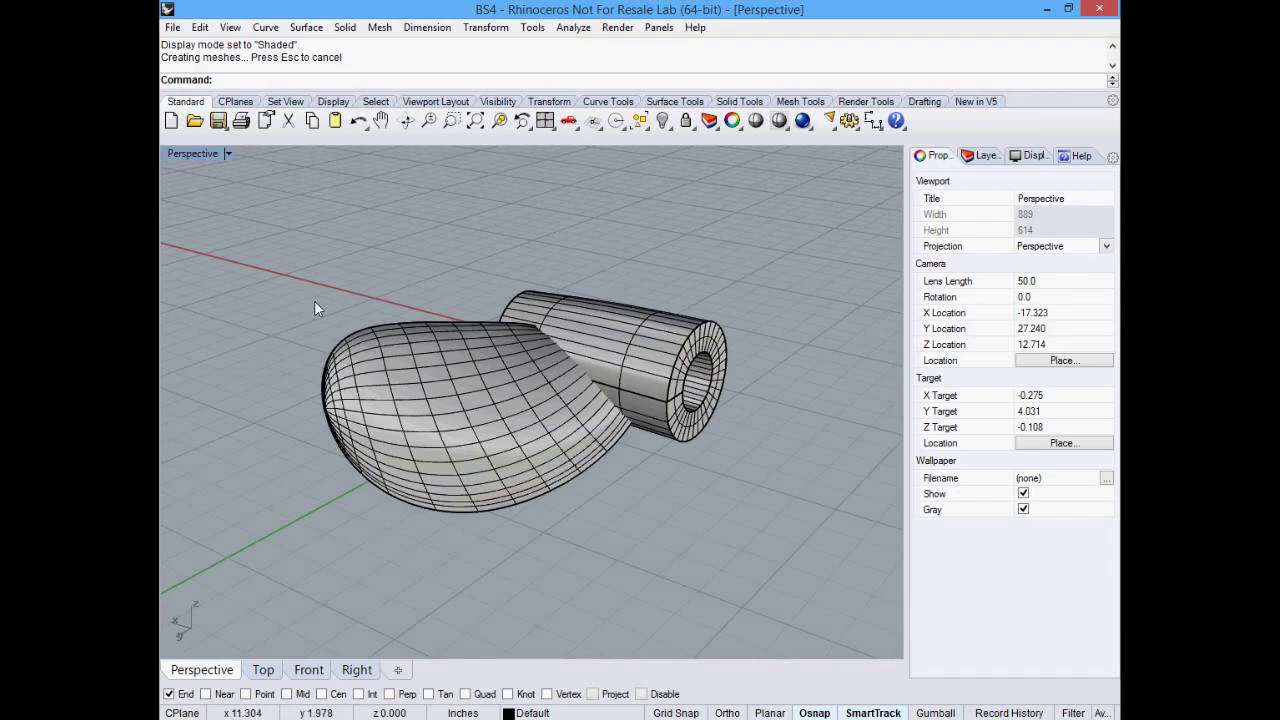
# - Orbit and zoom in on the blade edge and the twisted root surface
pyautogui.moveTo(351, 271); pyautogui.dragTo(383, 318, button='right')
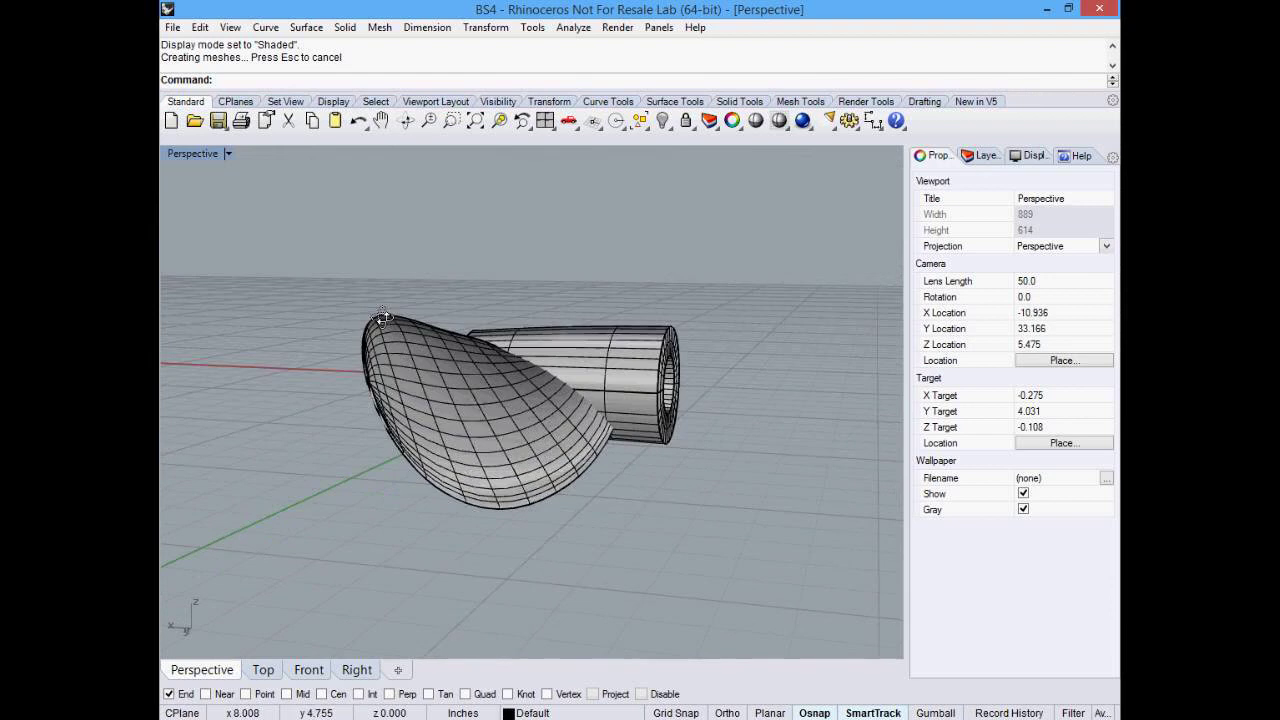
pyautogui.scroll(3, 357, 368)
pyautogui.scroll(3, 477, 551)
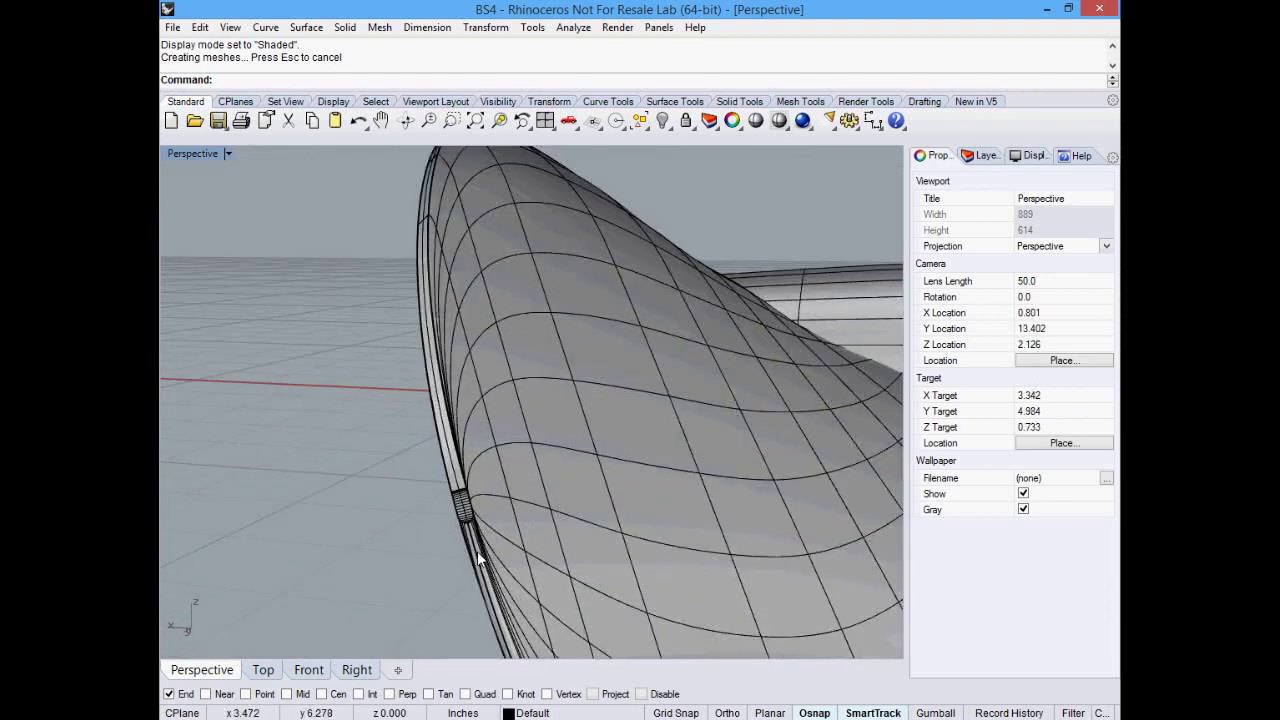
pyautogui.scroll(5, 477, 551)
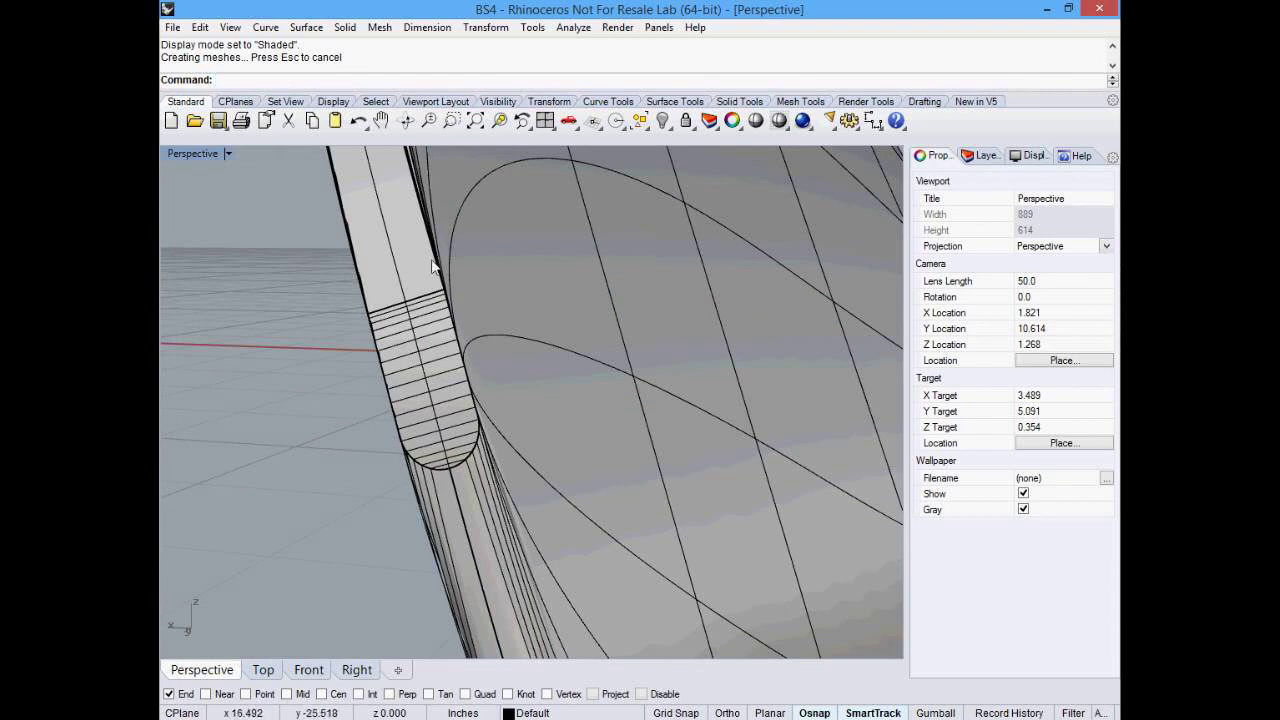
pyautogui.moveTo(409, 507); pyautogui.dragTo(627, 320, button='right')
pyautogui.scroll(3, 625, 312)
pyautogui.scroll(3, 651, 282)
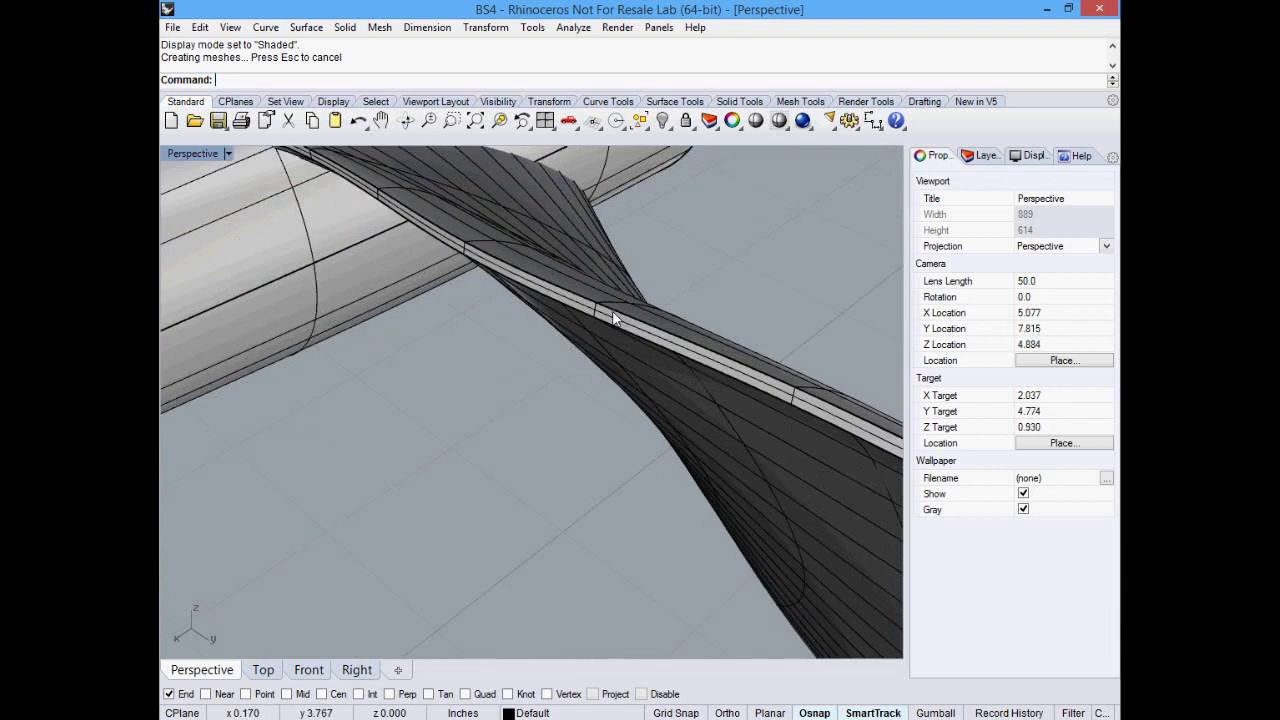
pyautogui.scroll(-3, 614, 336)
pyautogui.moveTo(615, 332); pyautogui.dragTo(272, 402, button='right')
pyautogui.scroll(2, 271, 400)
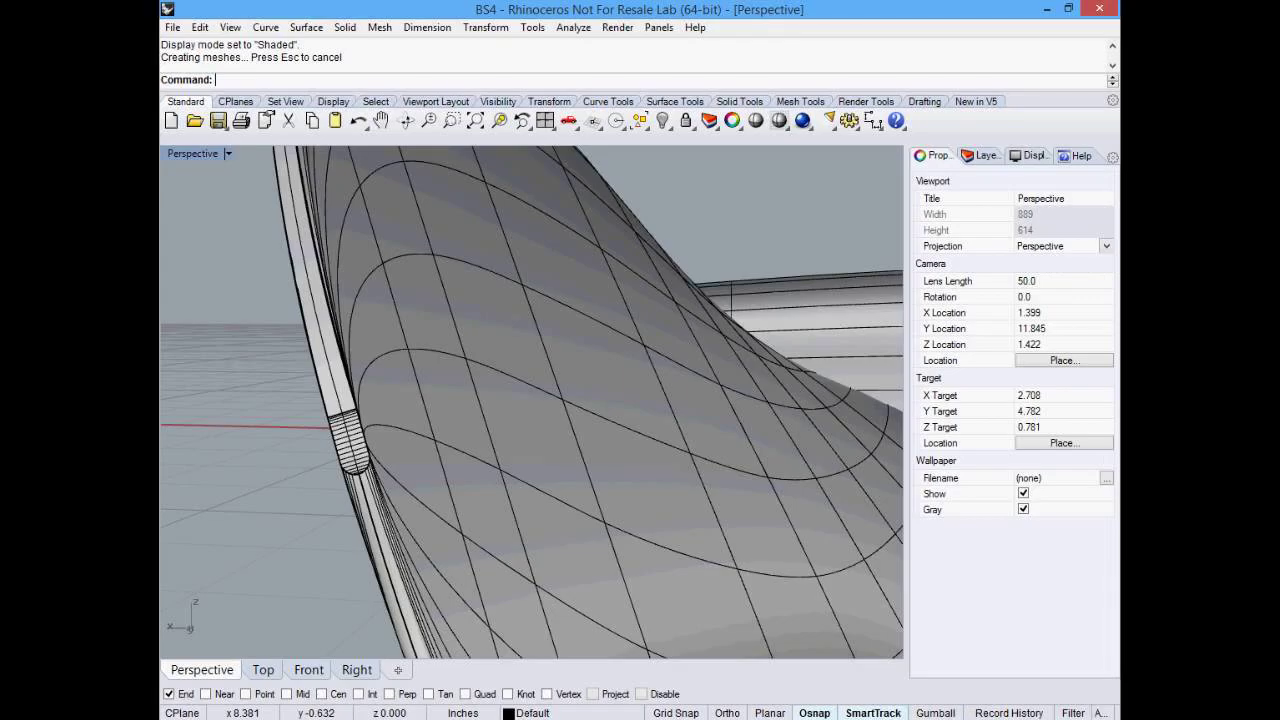
# - Orbit and zoom to view the blade and hub from higher and new angles
pyautogui.moveTo(417, 426); pyautogui.dragTo(299, 440, button='right')
pyautogui.scroll(-5, 408, 434)
pyautogui.scroll(-3, 299, 440)
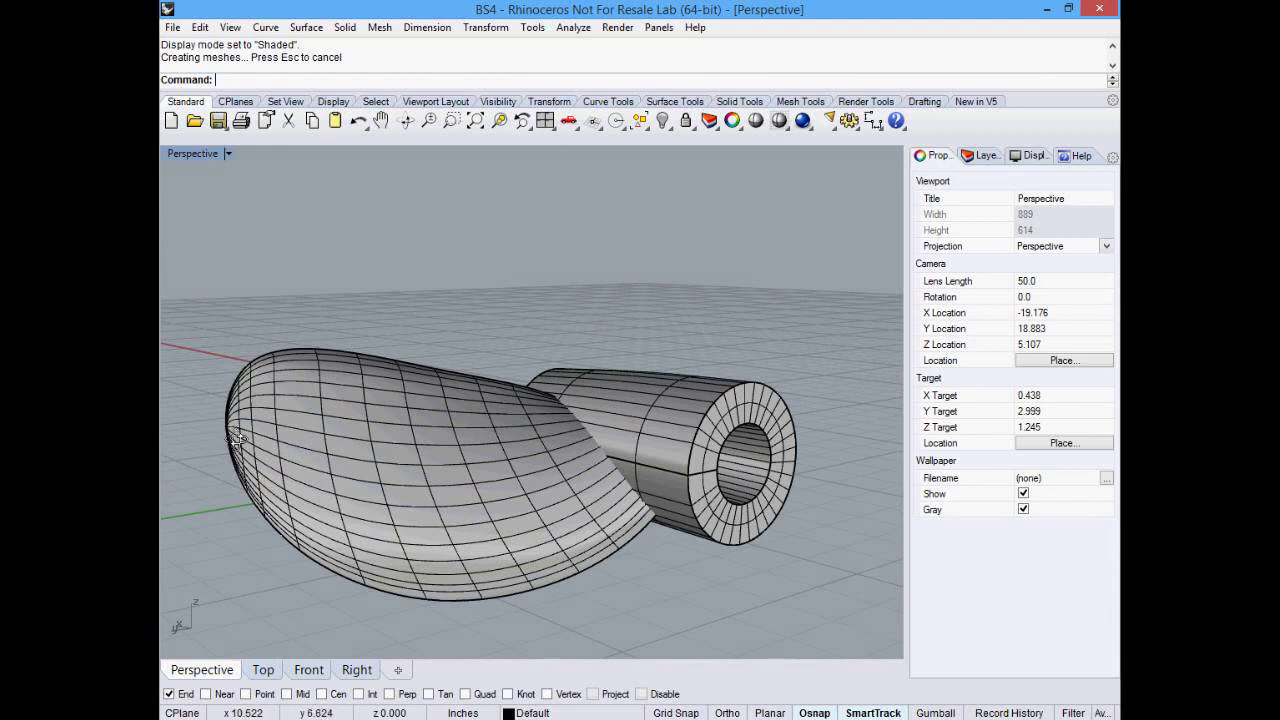
pyautogui.moveTo(238, 440); pyautogui.dragTo(248, 445, button='right')
pyautogui.scroll(3, 252, 448)
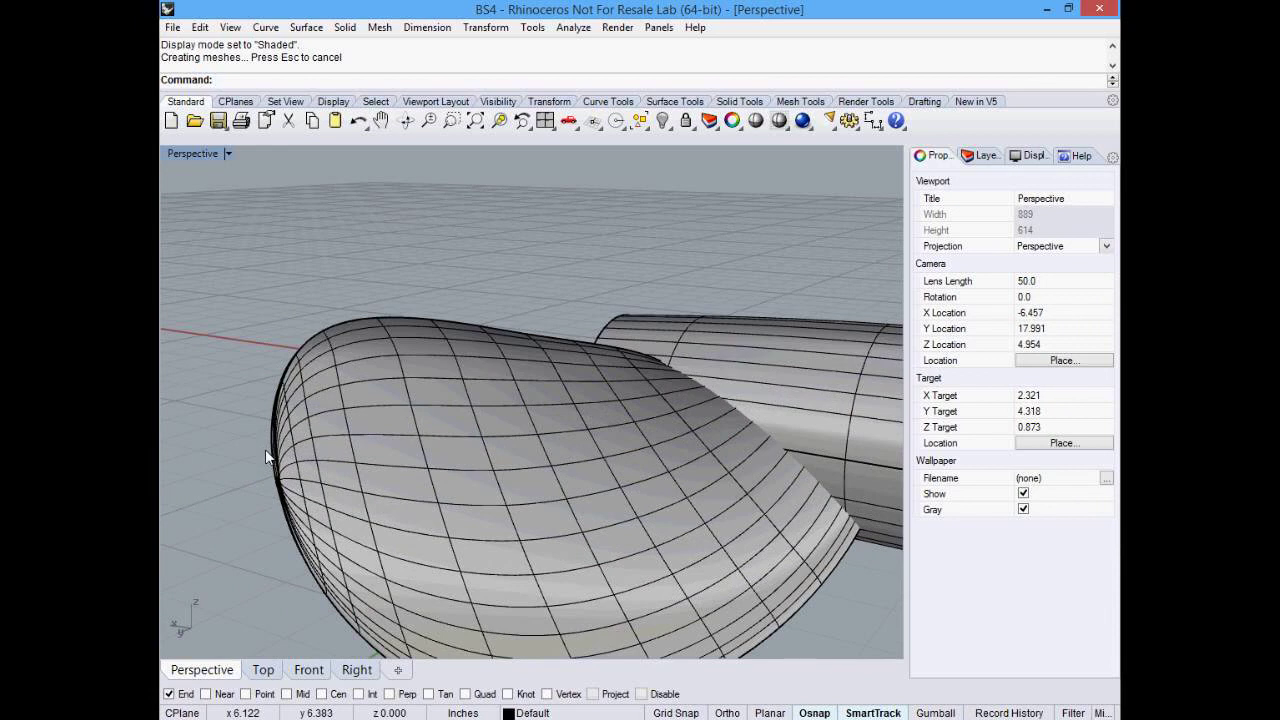
pyautogui.moveTo(338, 411); pyautogui.dragTo(361, 372, button='right')
pyautogui.scroll(2, 359, 373)
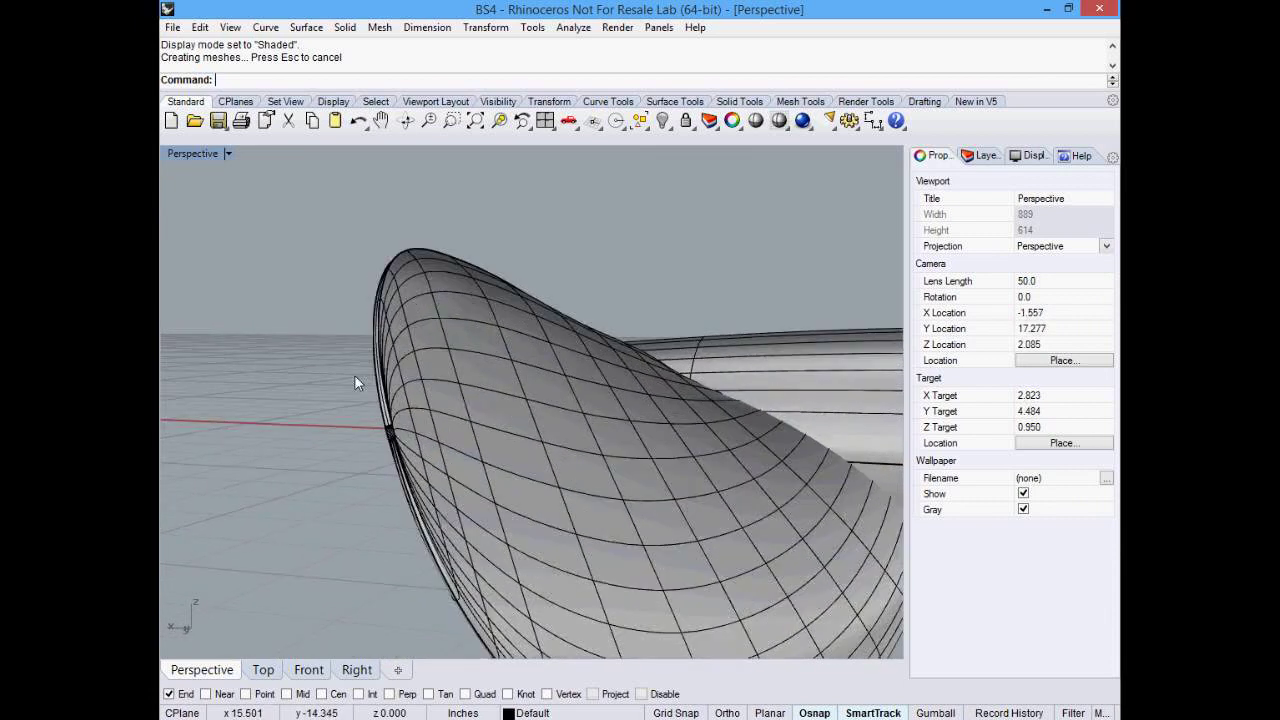
pyautogui.scroll(4, 443, 500)
pyautogui.scroll(-2, 360, 434)
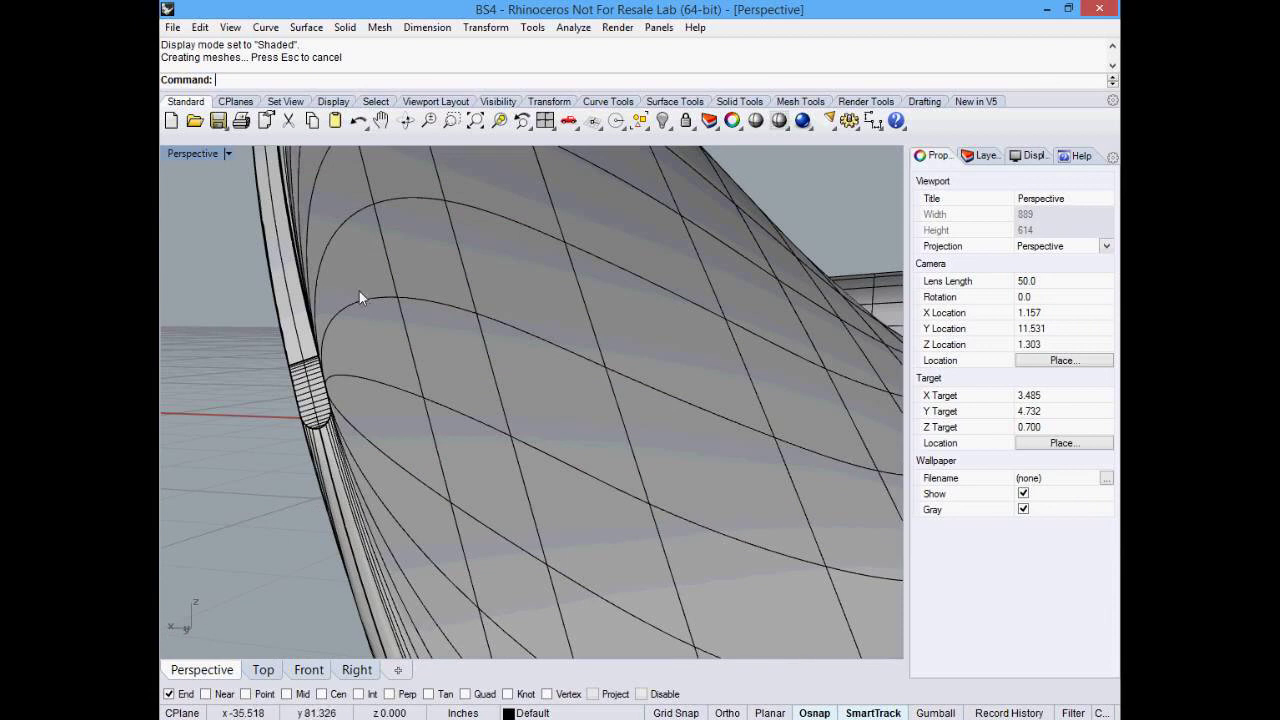
# - Examine the blade's leading edge close up, then switch to the PropCad help window
pyautogui.moveTo(282, 276); pyautogui.dragTo(528, 245, button='right')
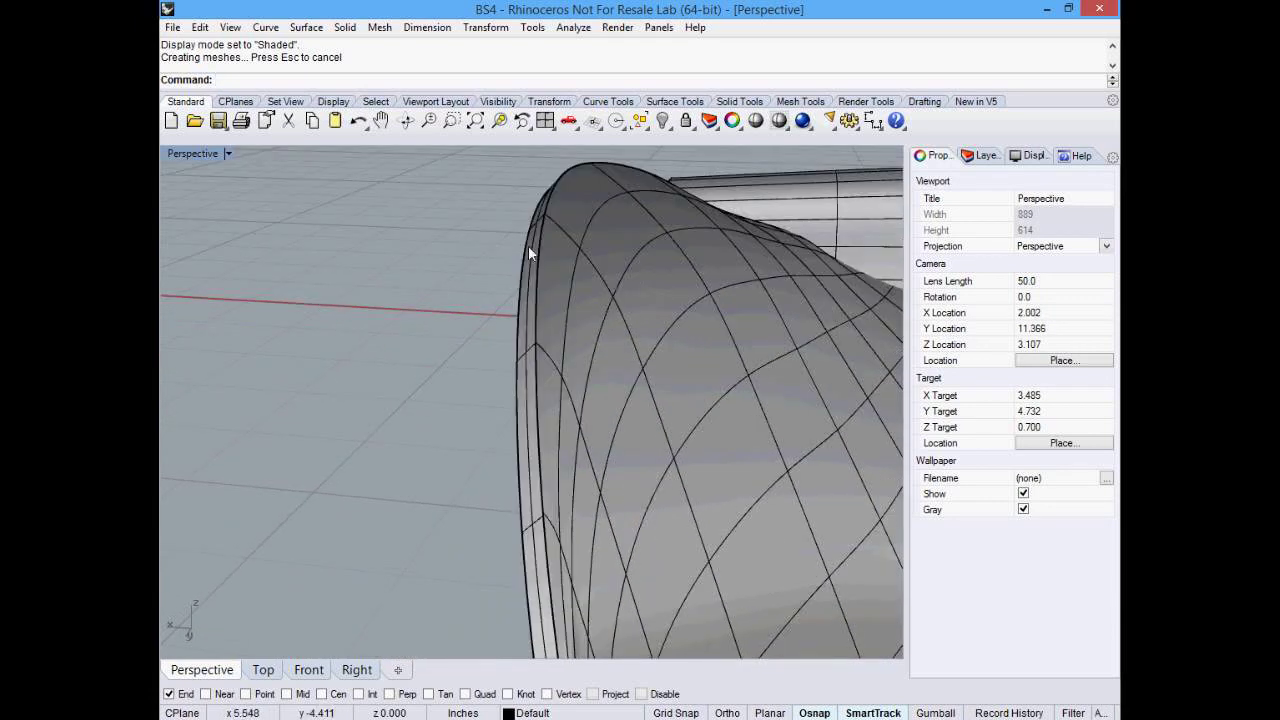
pyautogui.moveTo(480, 480); pyautogui.dragTo(434, 429, button='right')
pyautogui.scroll(5, 434, 429)
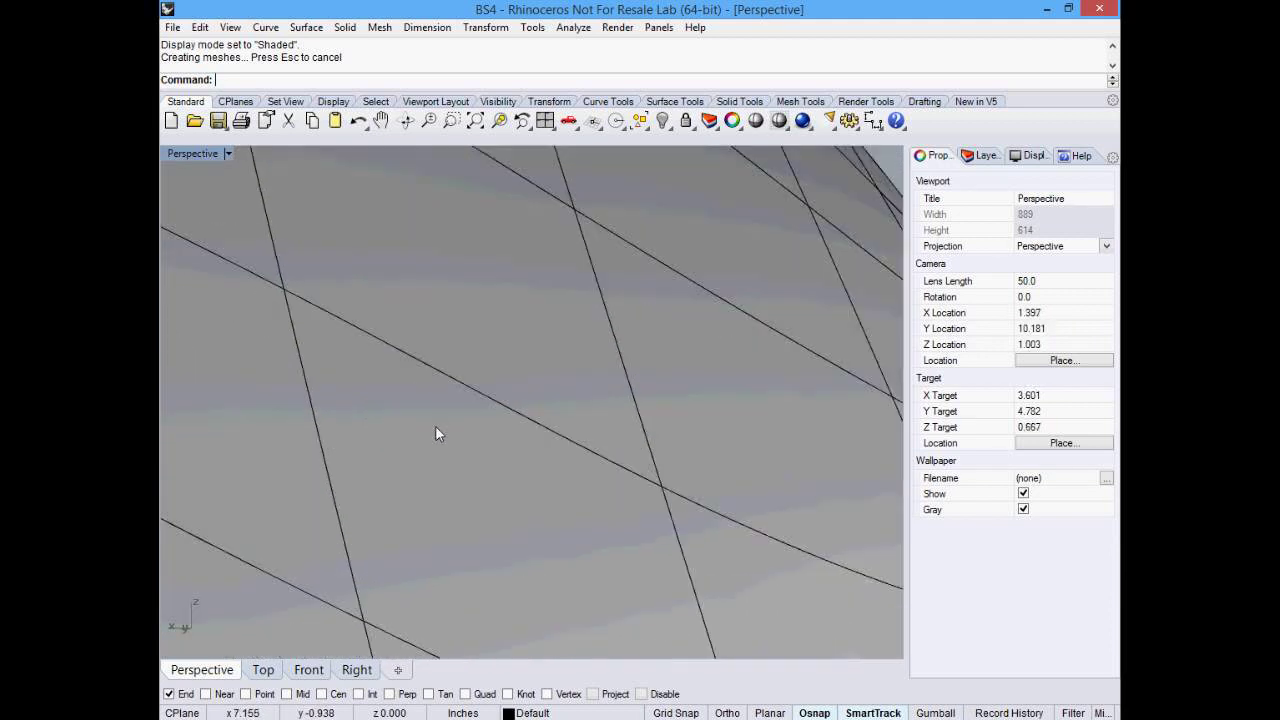
pyautogui.scroll(-5, 435, 425)
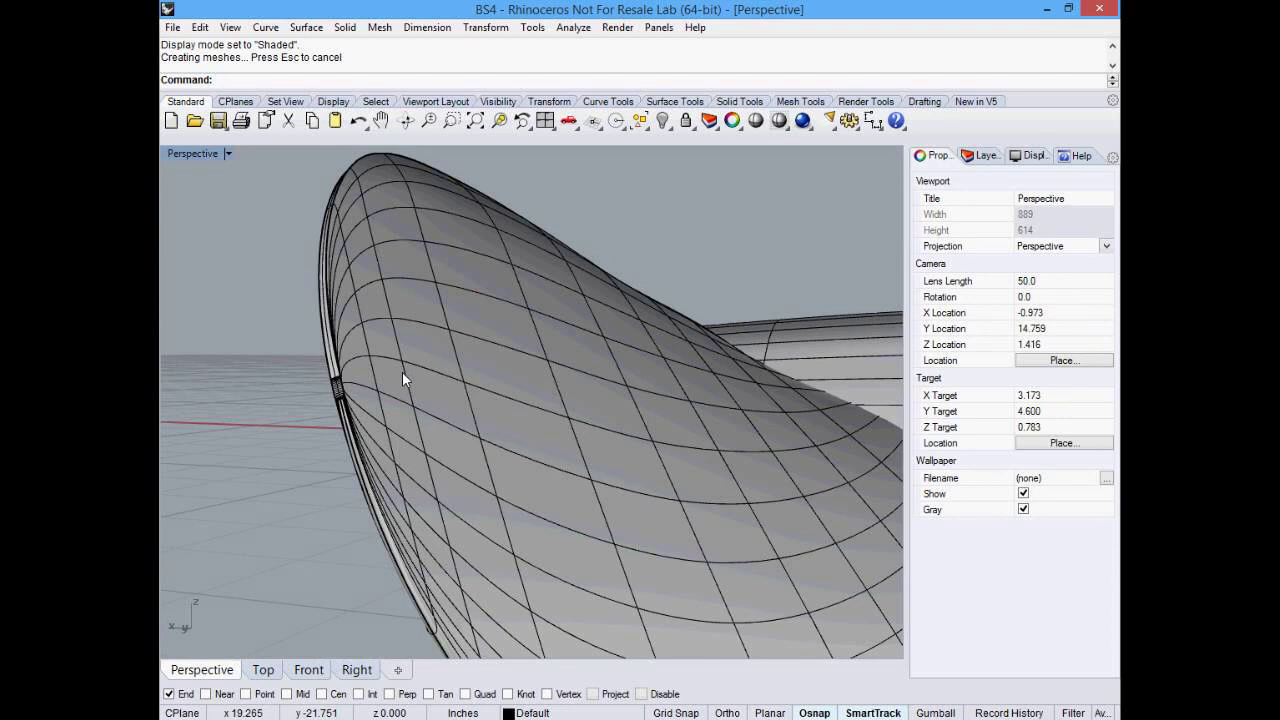
pyautogui.moveTo(349, 380); pyautogui.dragTo(340, 382, button='right')
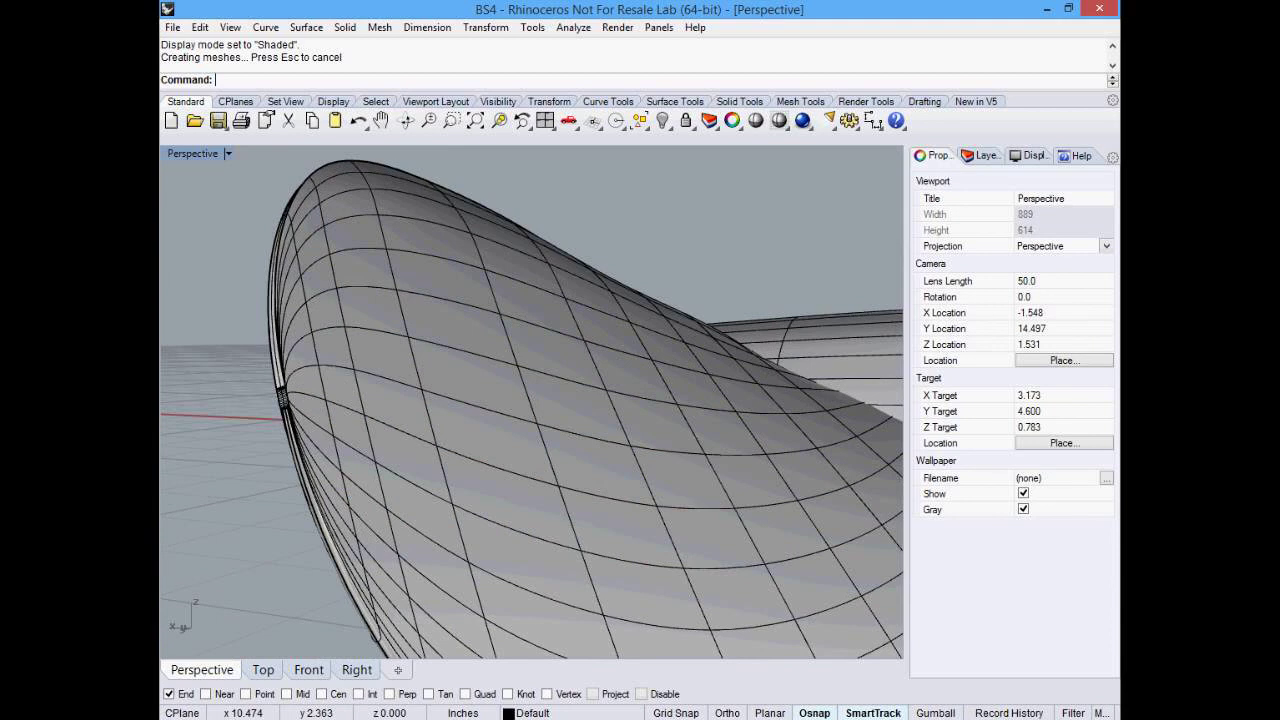
pyautogui.hotkey('alt', 'Tab')
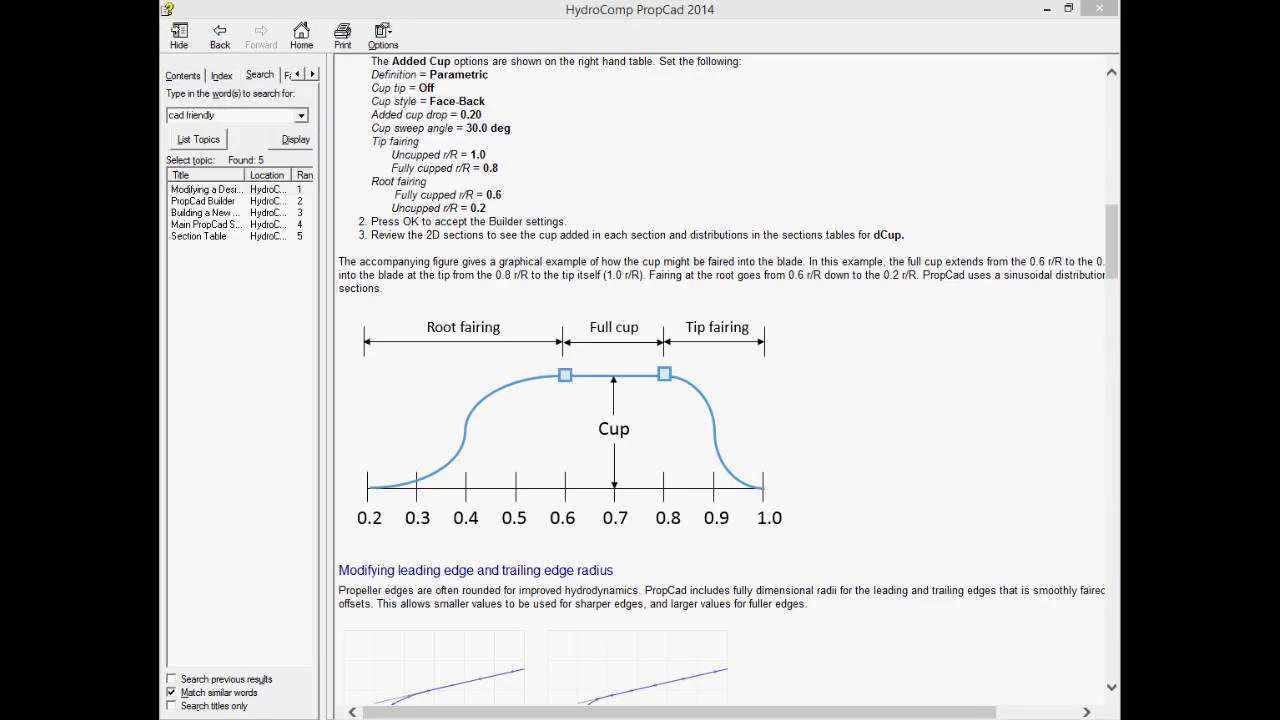
# - Return to PropCad and show the 2D blade outline plot
pyautogui.hotkey('alt', 'Tab')
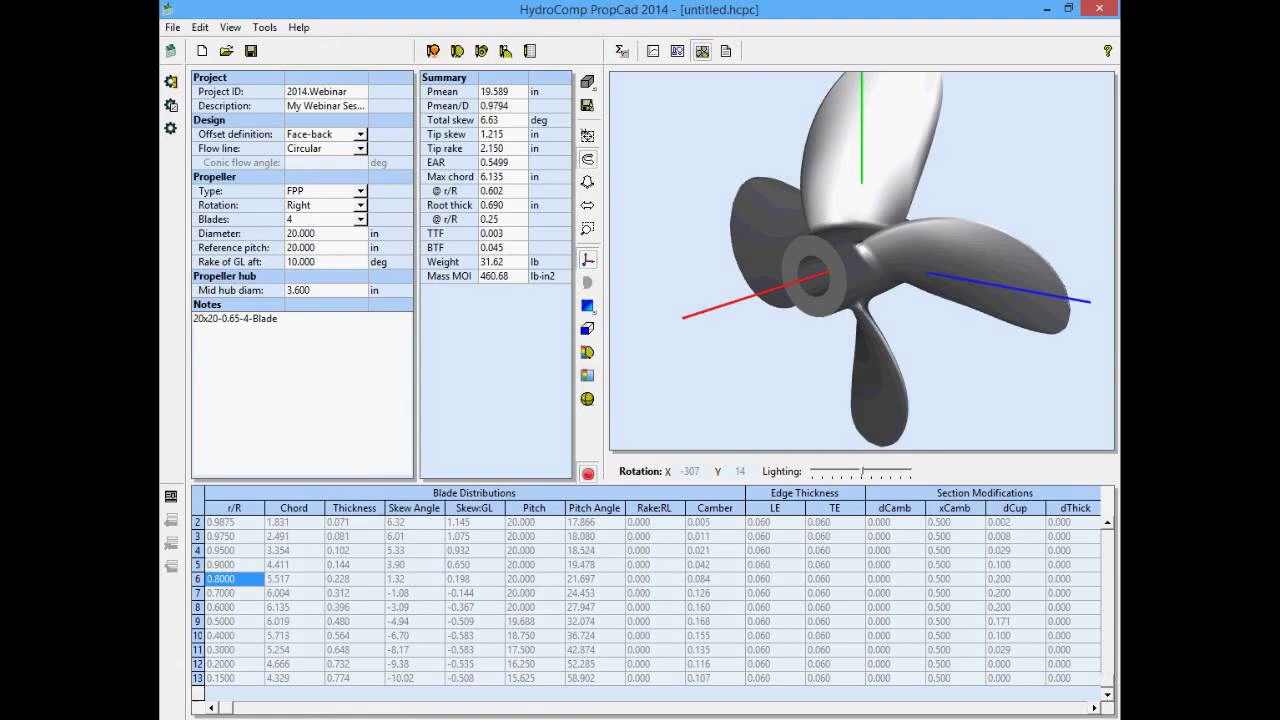
pyautogui.click(653, 51)
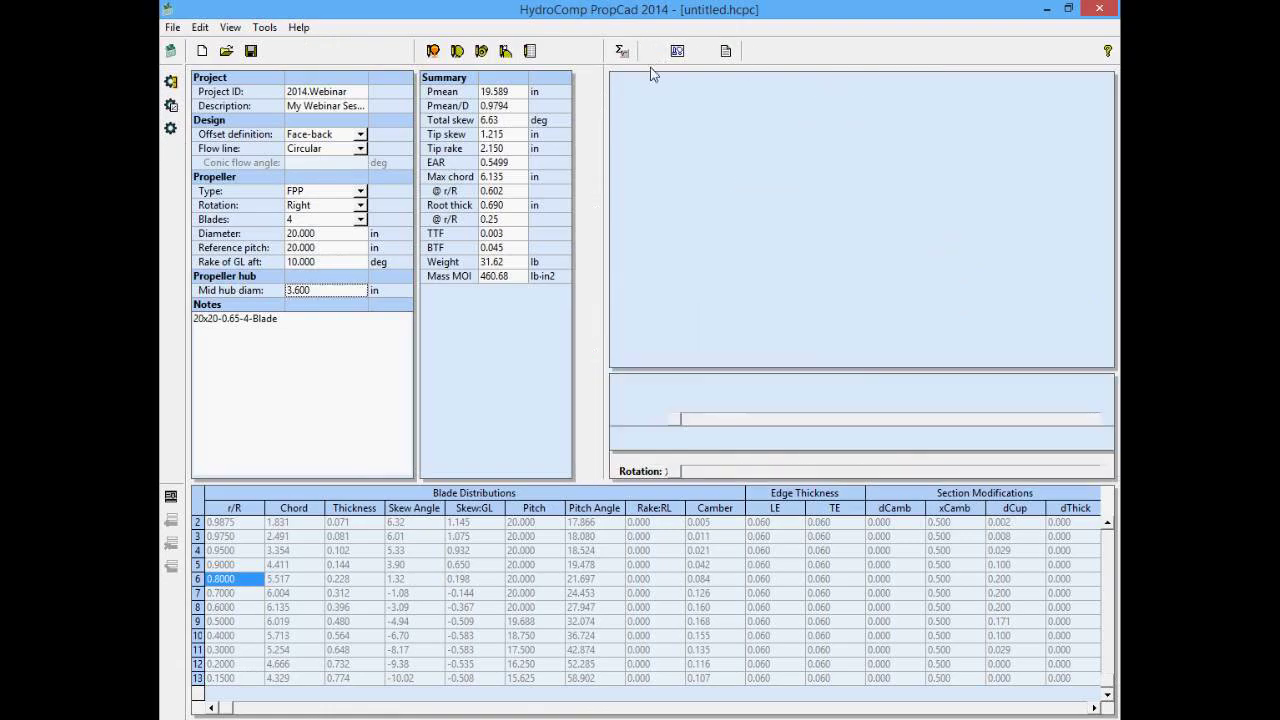
pyautogui.click(590, 85)
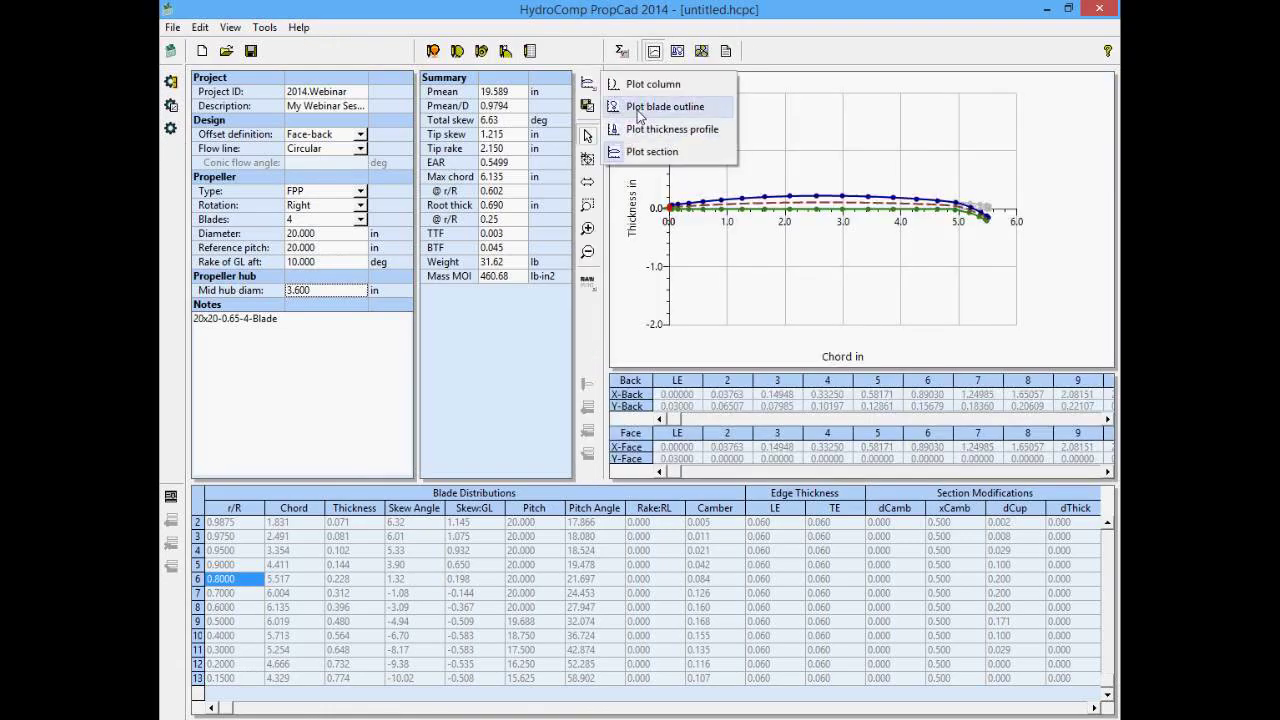
pyautogui.click(637, 108)
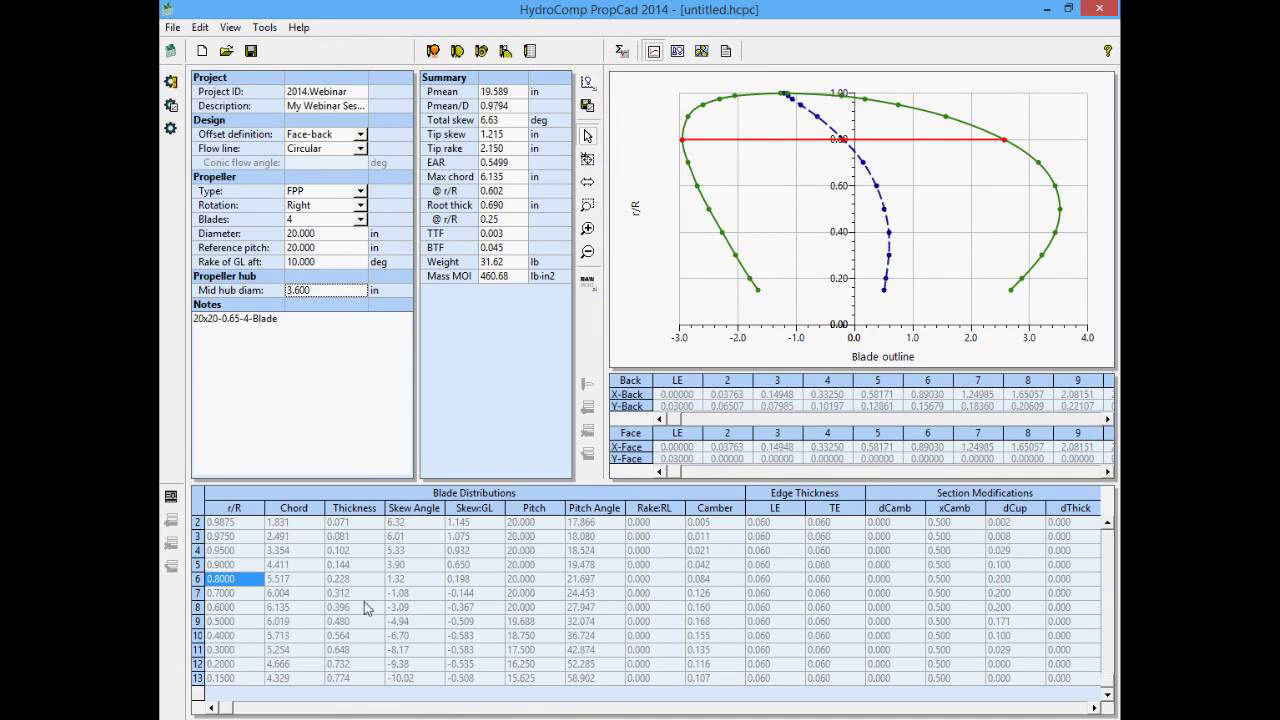
# - Make Chord entered and set the chord at r/R 0.8 to 6.000
pyautogui.rightClick(305, 508)
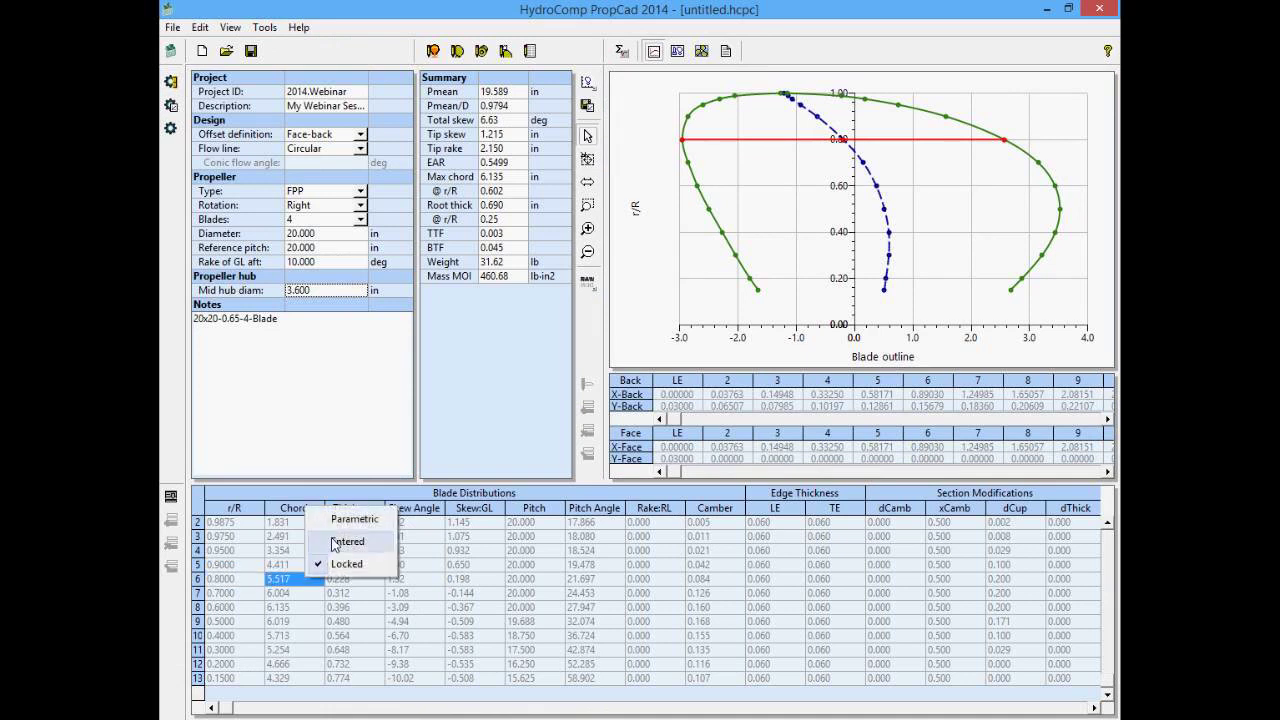
pyautogui.click(335, 545)
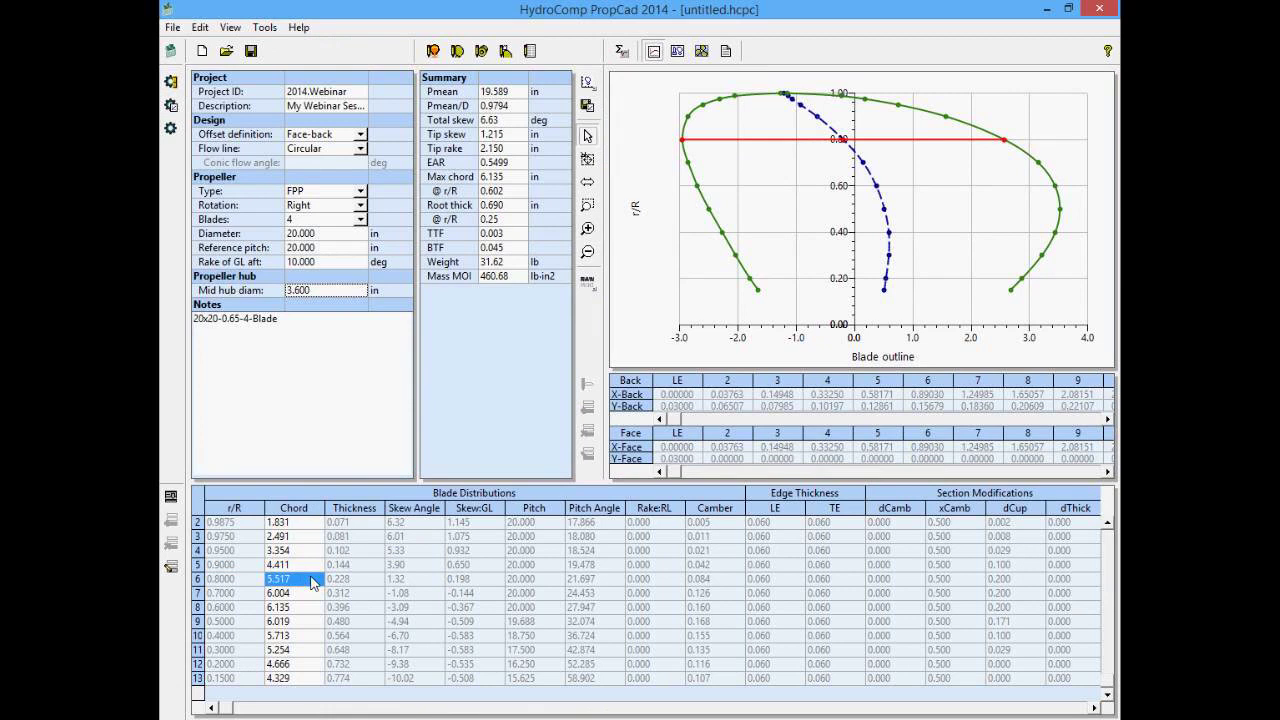
pyautogui.write('6')
pyautogui.press('Escape')
pyautogui.write('6')
pyautogui.press('Return')
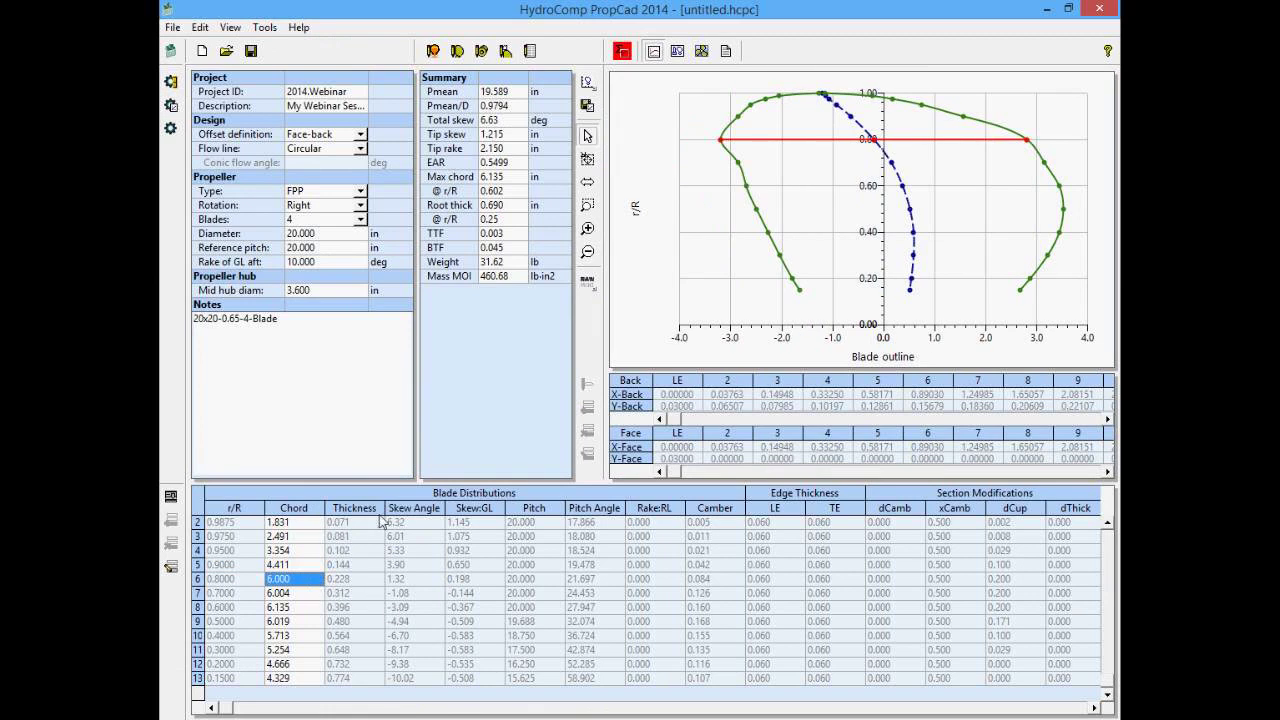
# - Make Skew:GL entered, change 0.198 to 0.210 at r/R 0.8, and chart Skew:GL
pyautogui.rightClick(477, 509)
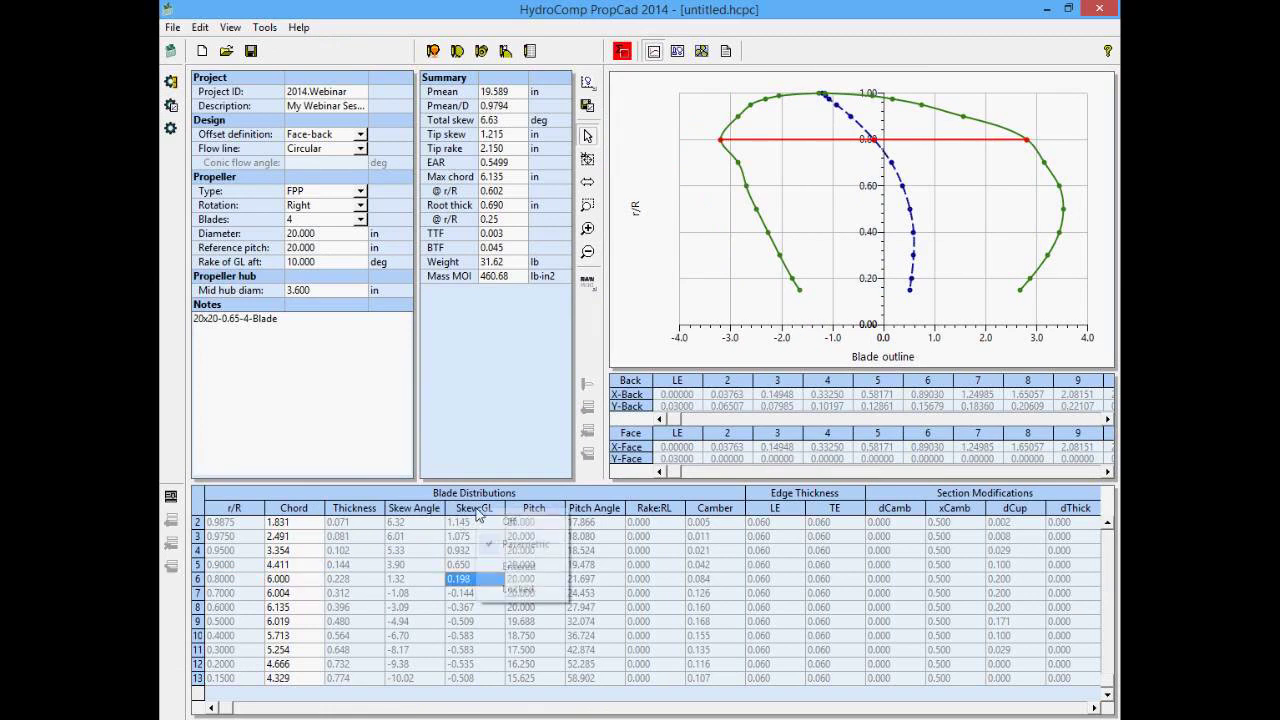
pyautogui.click(515, 566)
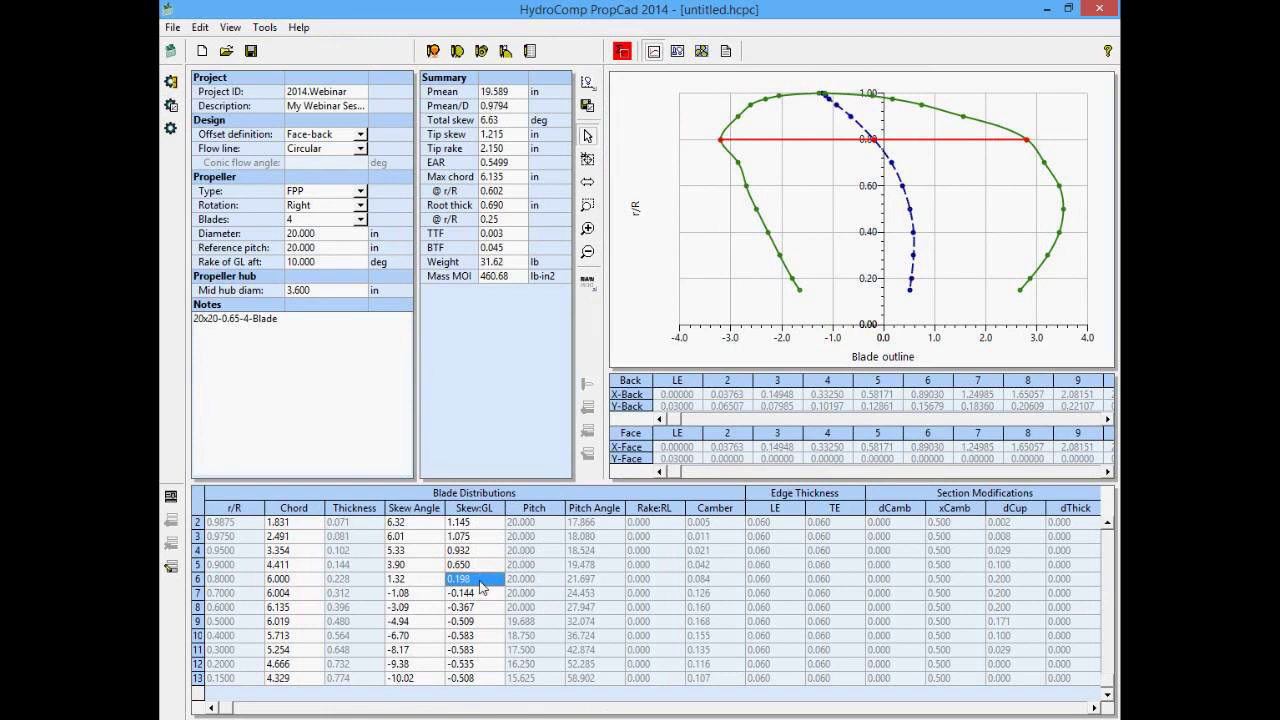
pyautogui.click(487, 585)
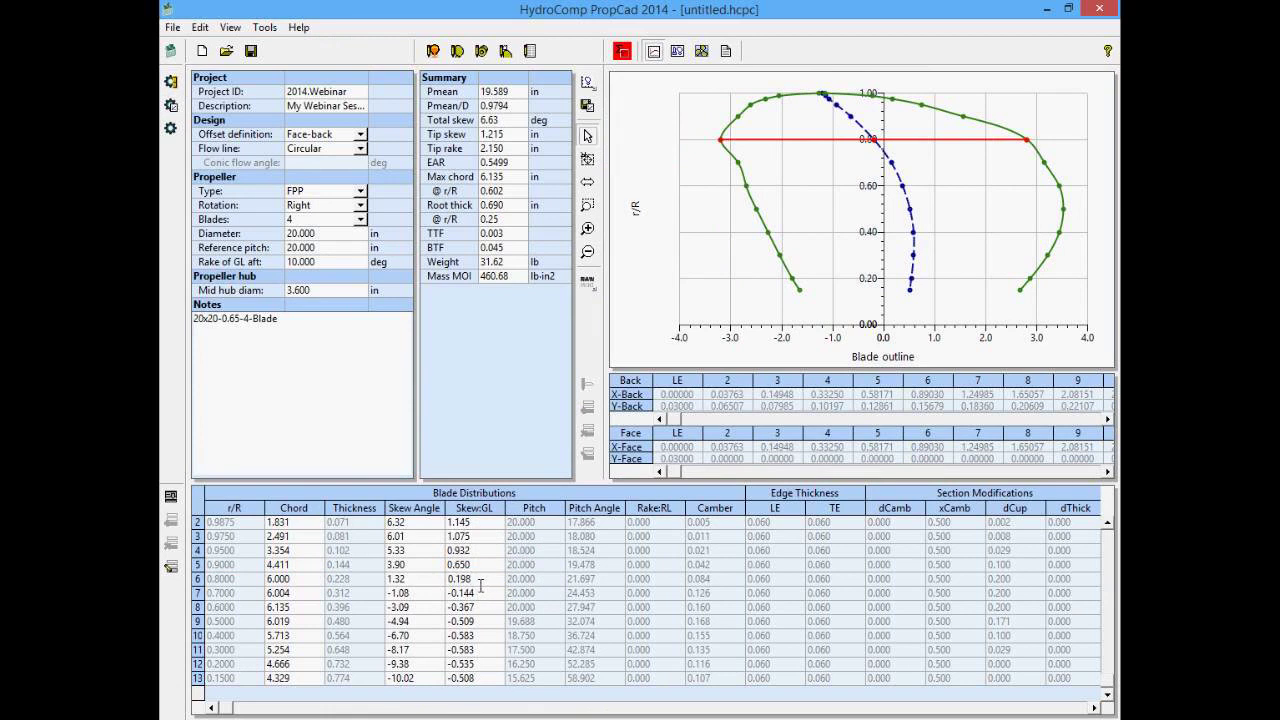
pyautogui.doubleClick(481, 586)
pyautogui.click(904, 160)
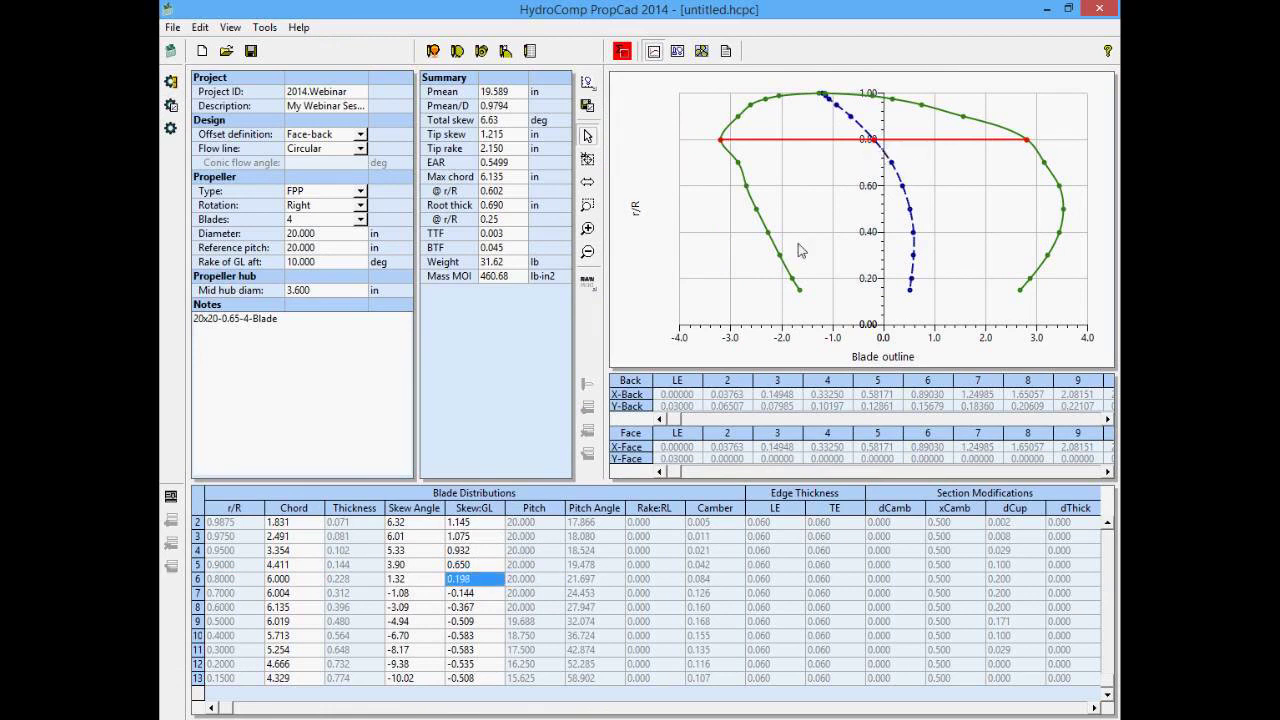
pyautogui.click(488, 586)
pyautogui.moveTo(488, 586); pyautogui.dragTo(471, 583)
pyautogui.press('BackSpace')
pyautogui.press('BackSpace')
pyautogui.press('BackSpace')
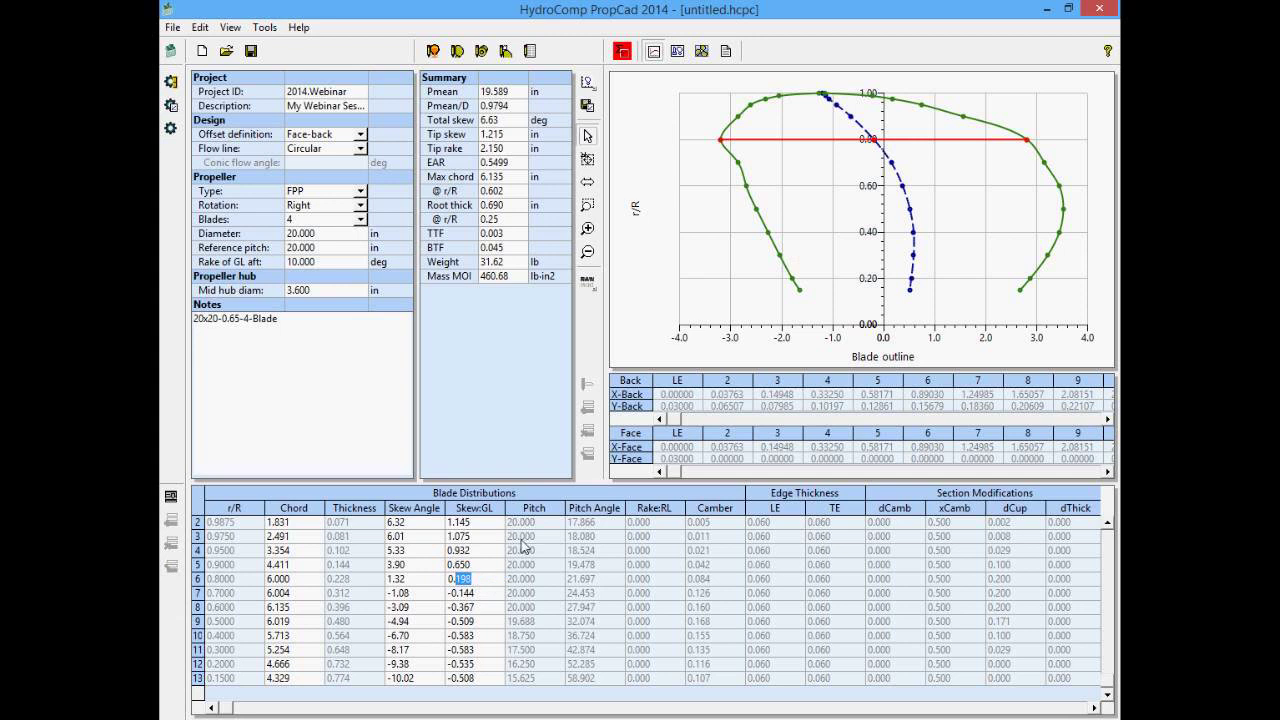
pyautogui.write('21')
pyautogui.press('Return')
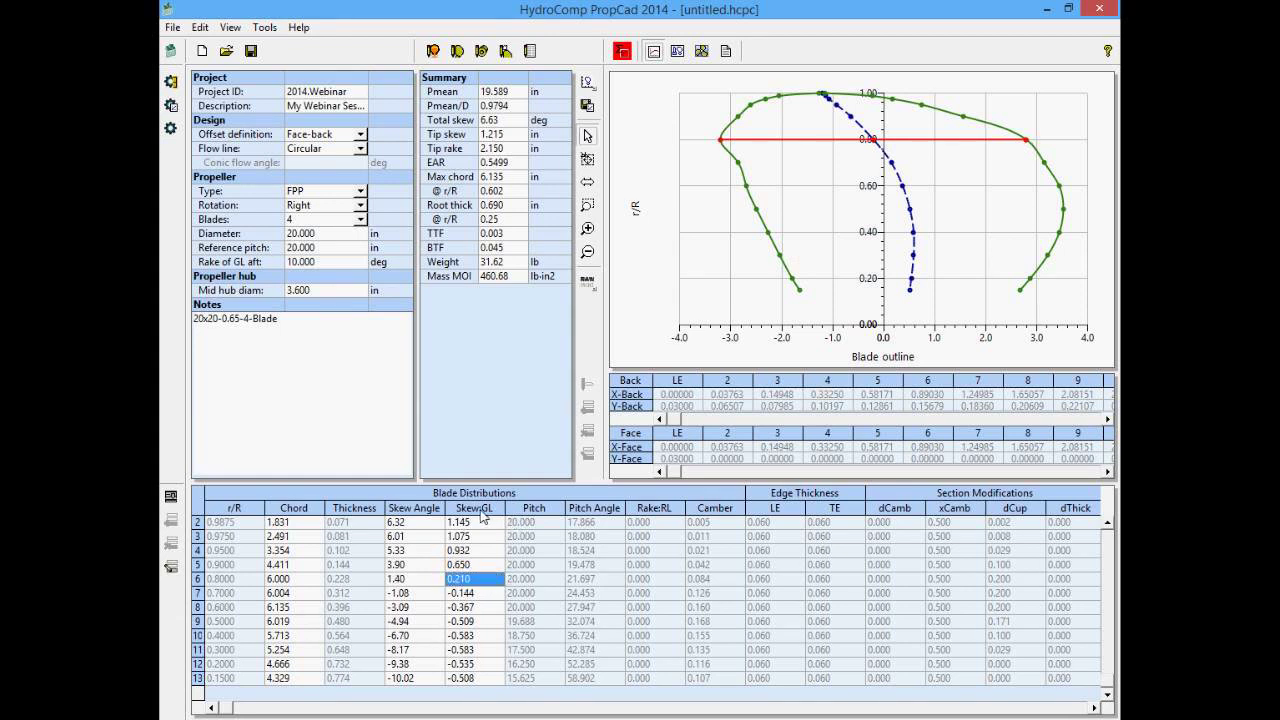
pyautogui.click(486, 512)
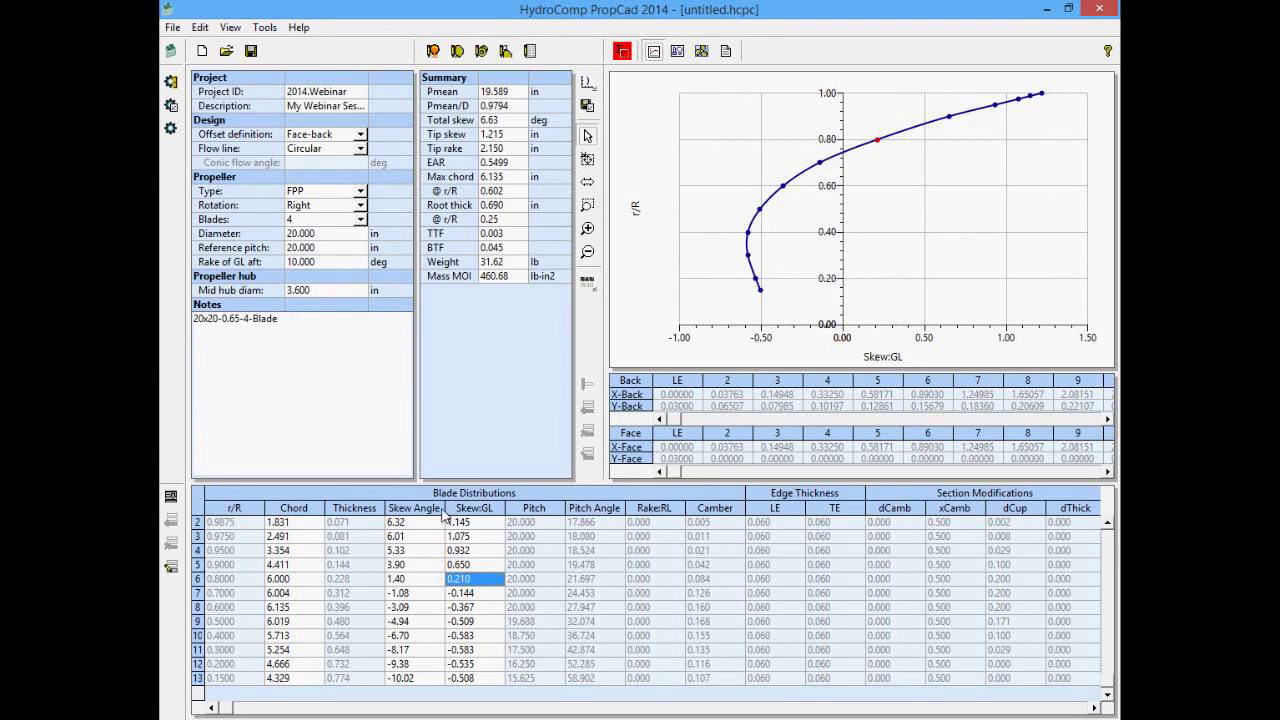
# - Replot the blade outline
pyautogui.press('Left')
pyautogui.press('Right')
pyautogui.click(590, 90)
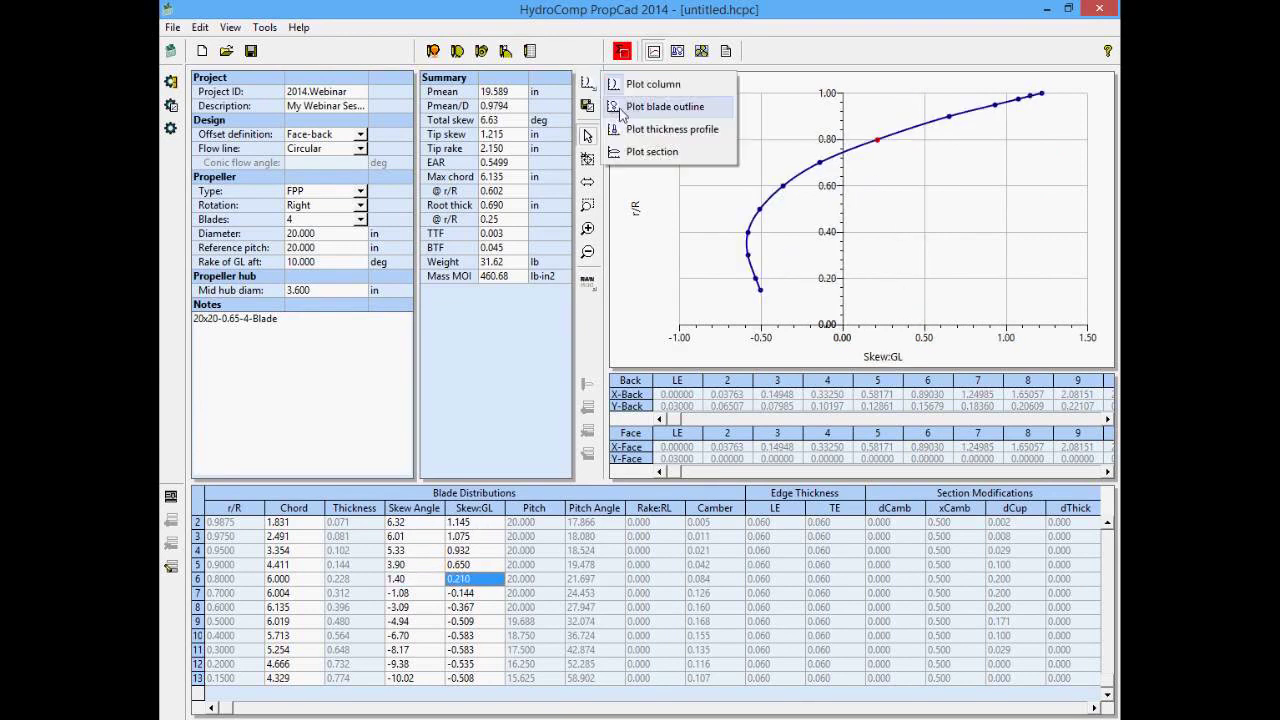
pyautogui.click(616, 104)
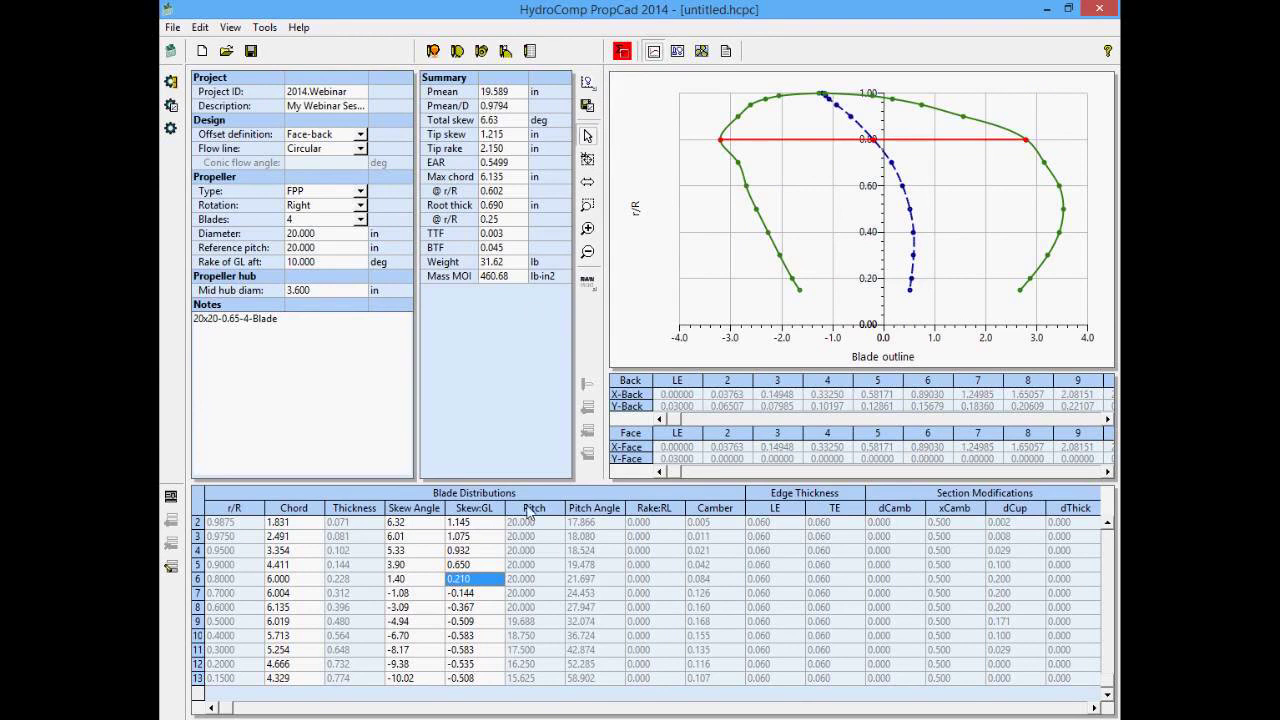
# - Enter chord 5.8 and Skew:GL 0.198 at r/R 0.8
pyautogui.click(295, 579)
pyautogui.write('5.8')
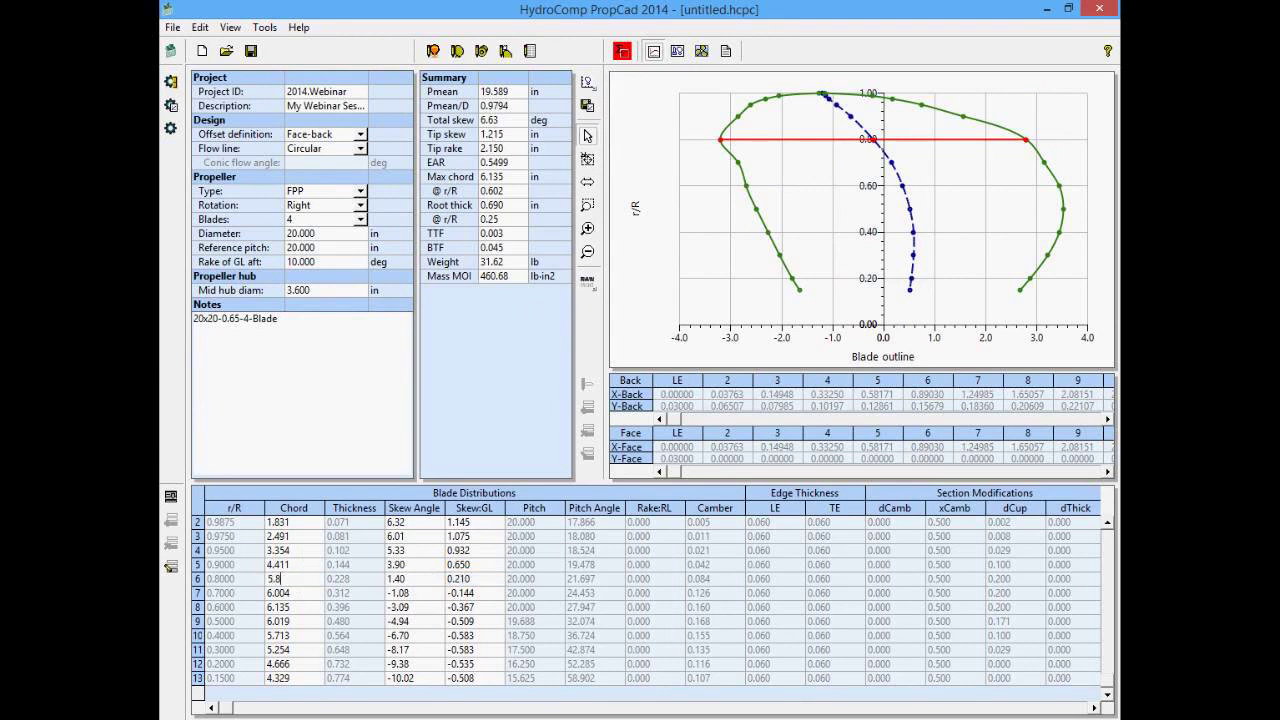
pyautogui.press('Return')
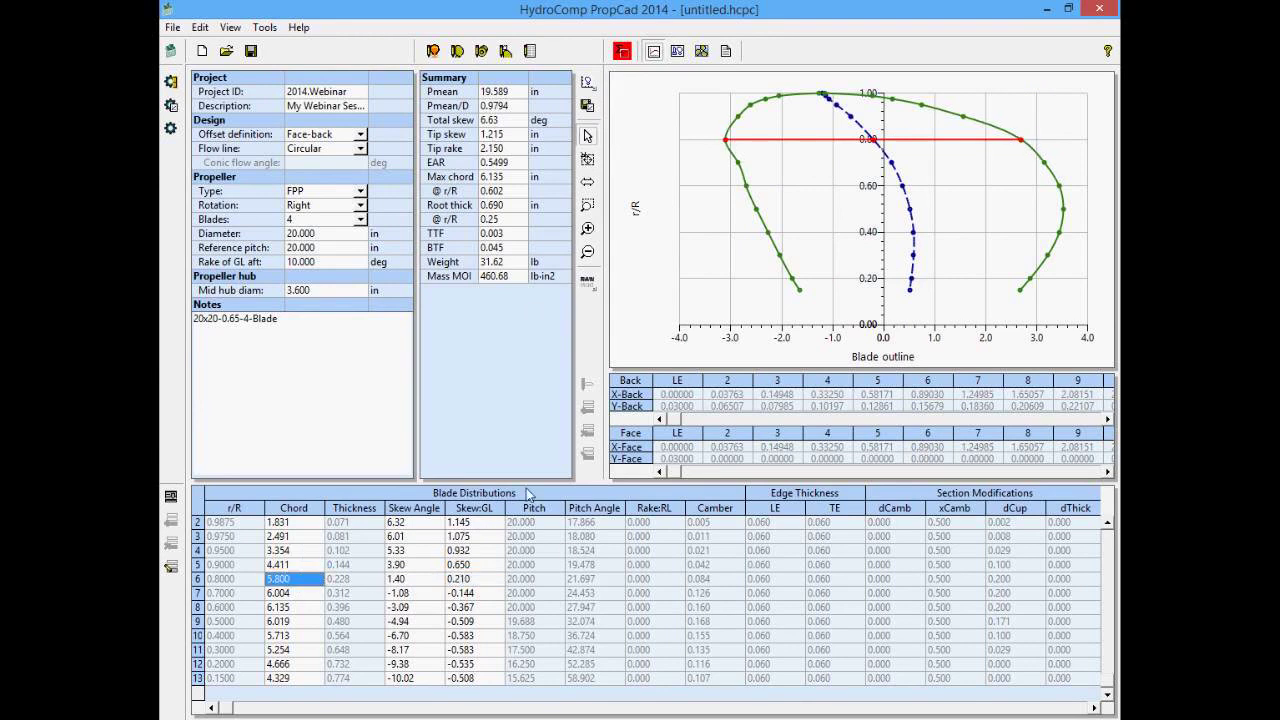
pyautogui.click(466, 580)
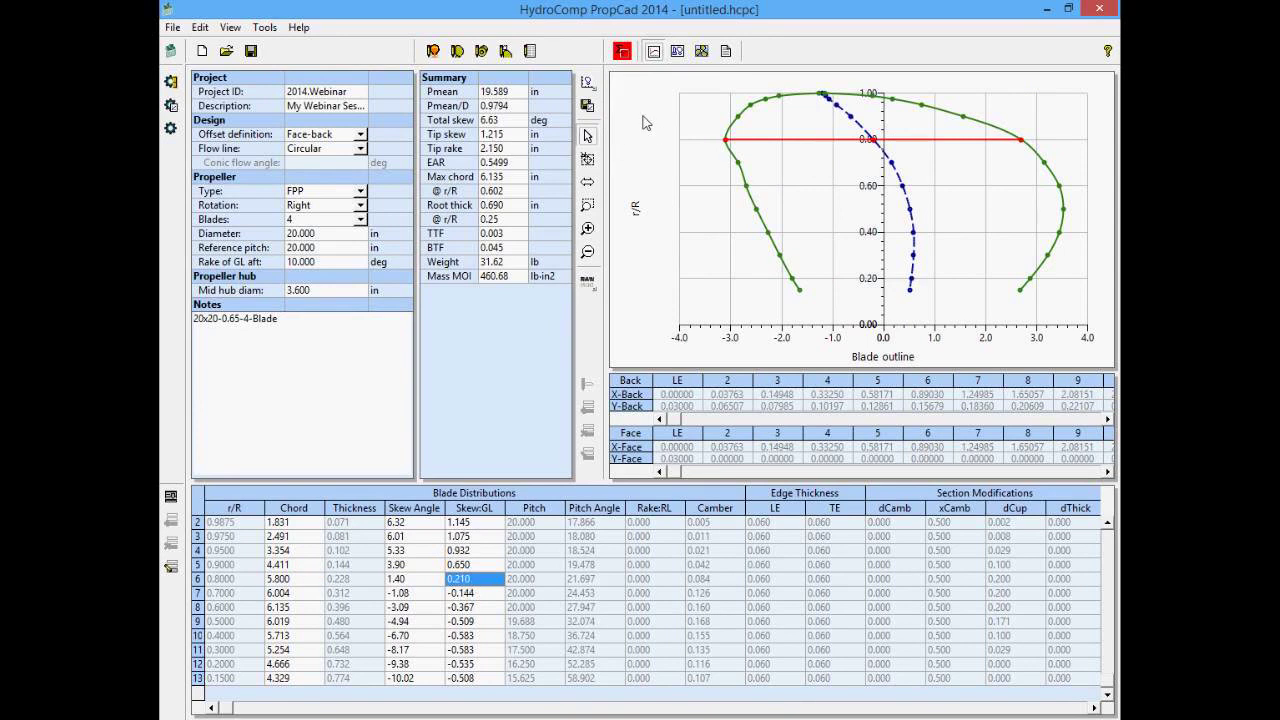
pyautogui.write('0.198')
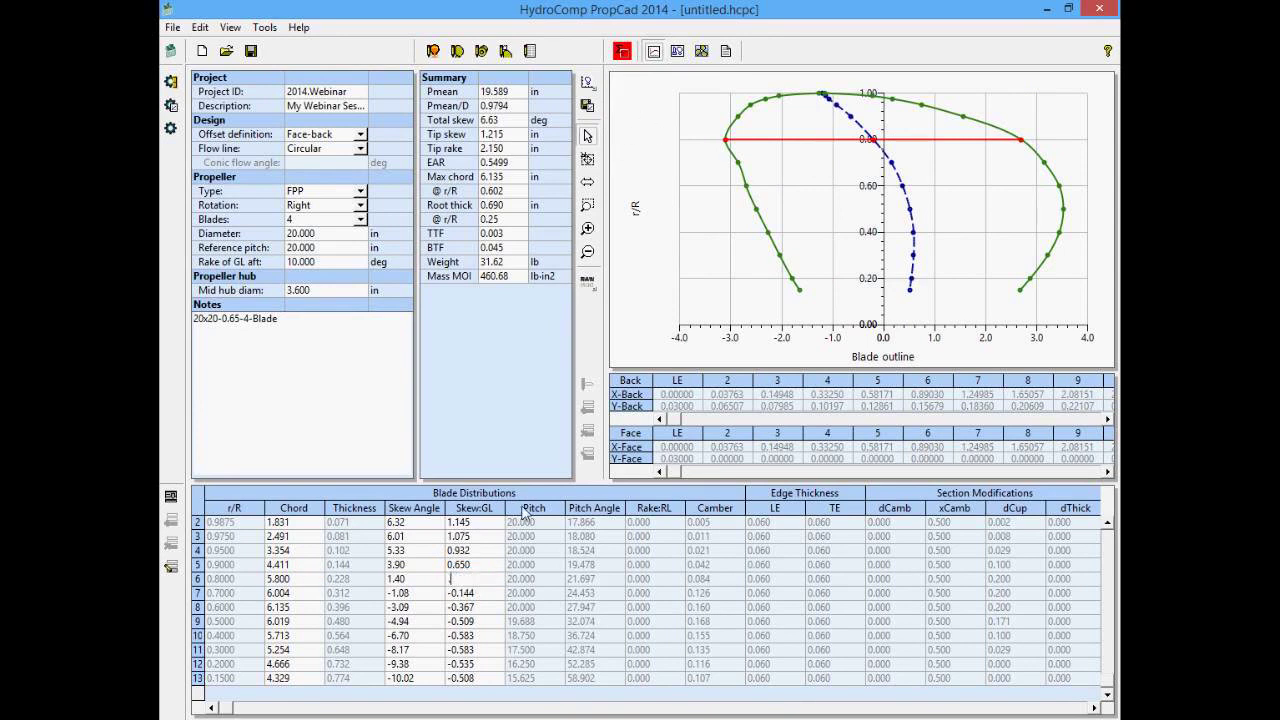
pyautogui.press('Return')
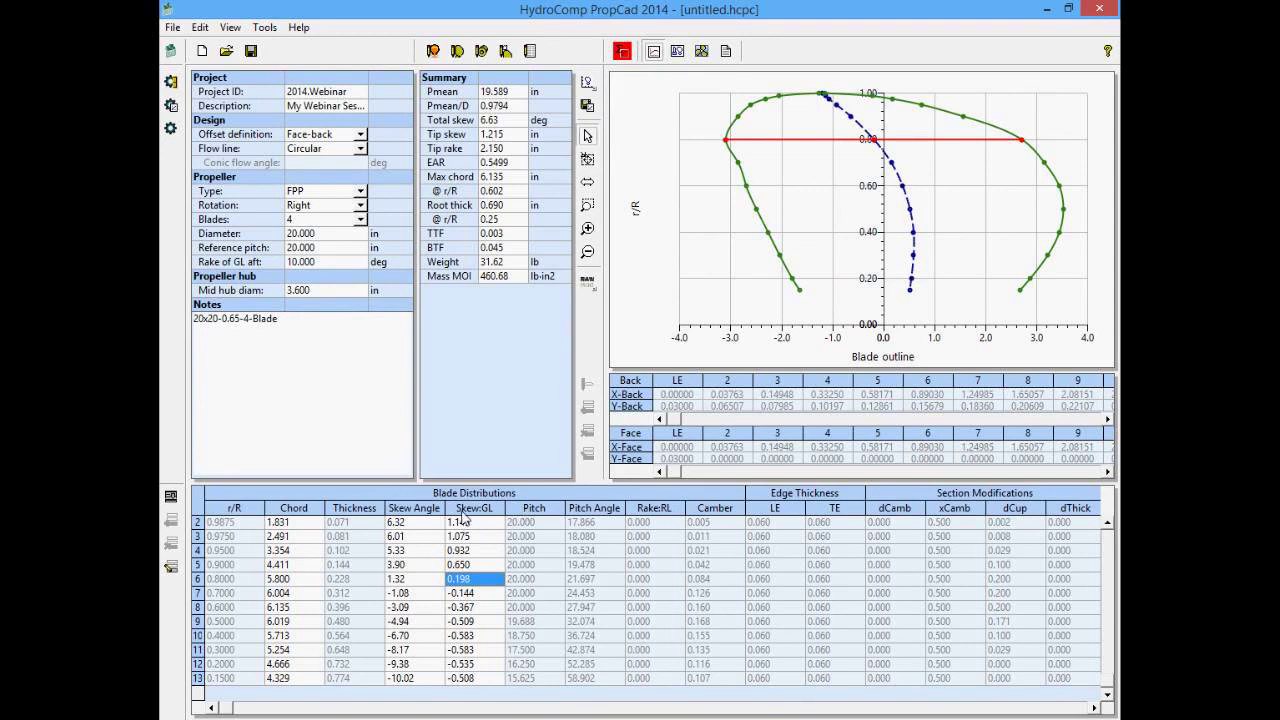
# - Switch Skew:GL and Chord back to Parametric, smoothing the chord to 5.512
pyautogui.rightClick(462, 512)
pyautogui.click(510, 549)
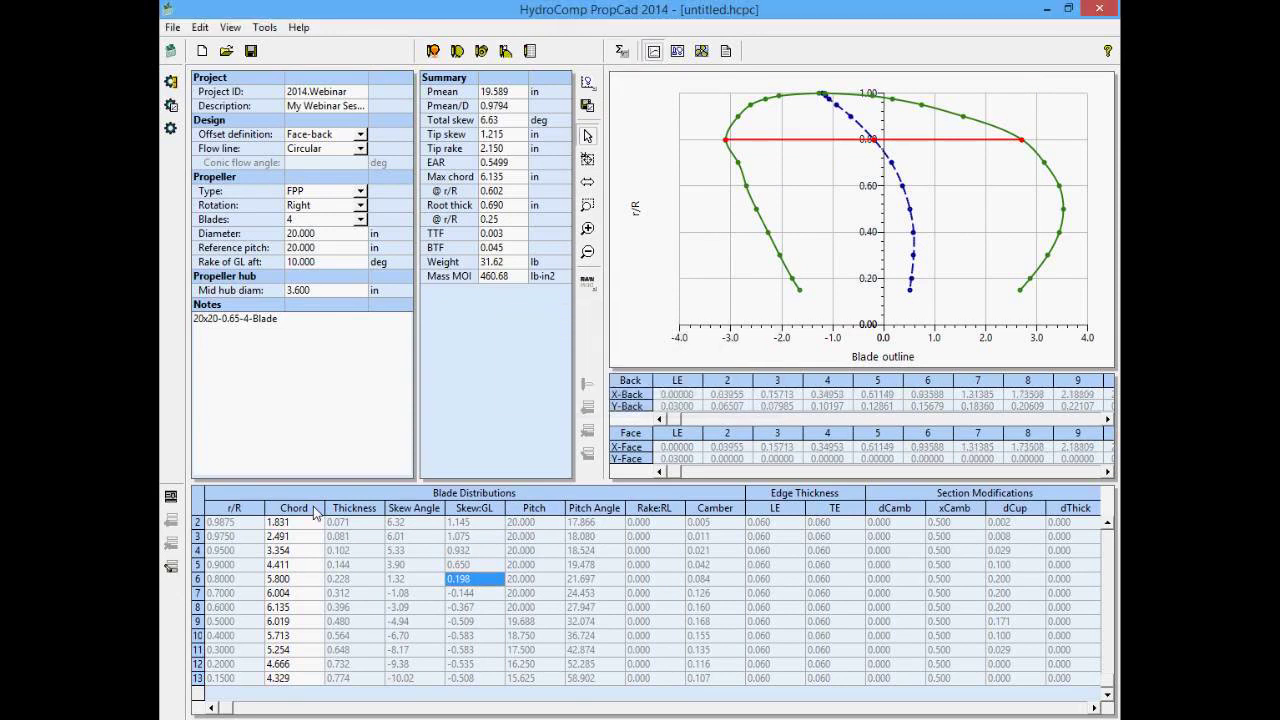
pyautogui.rightClick(316, 512)
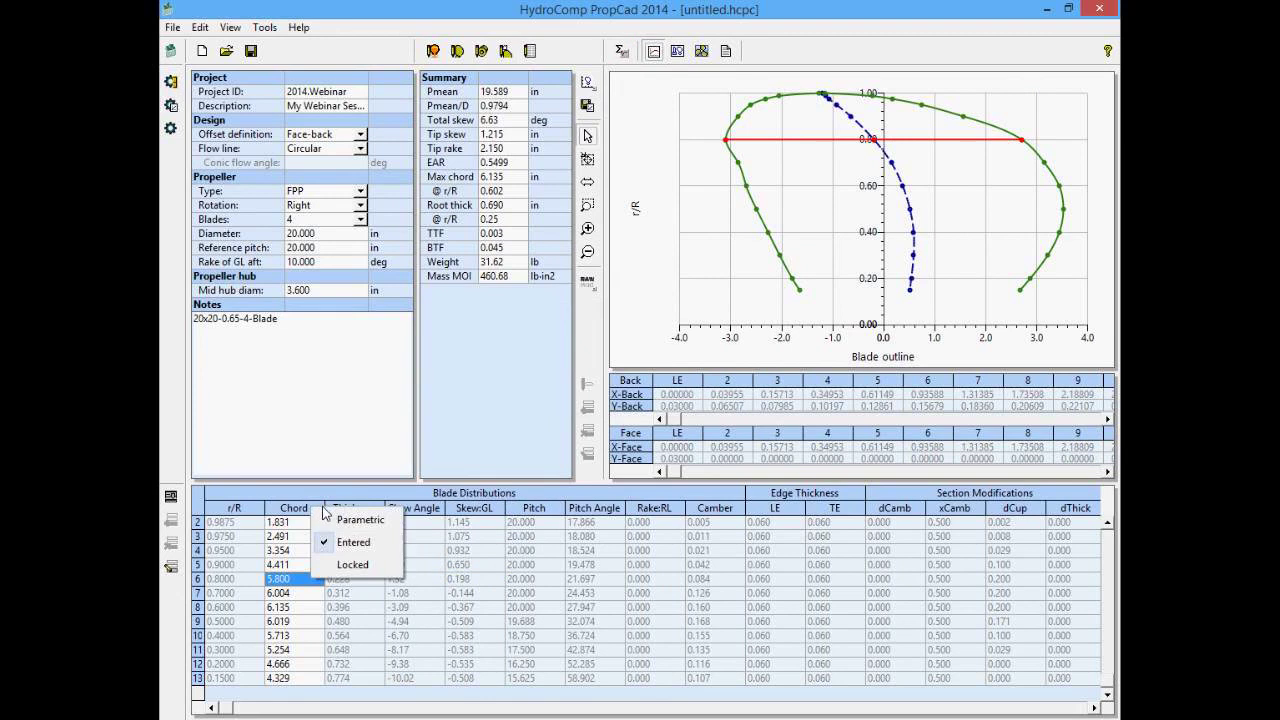
pyautogui.click(352, 521)
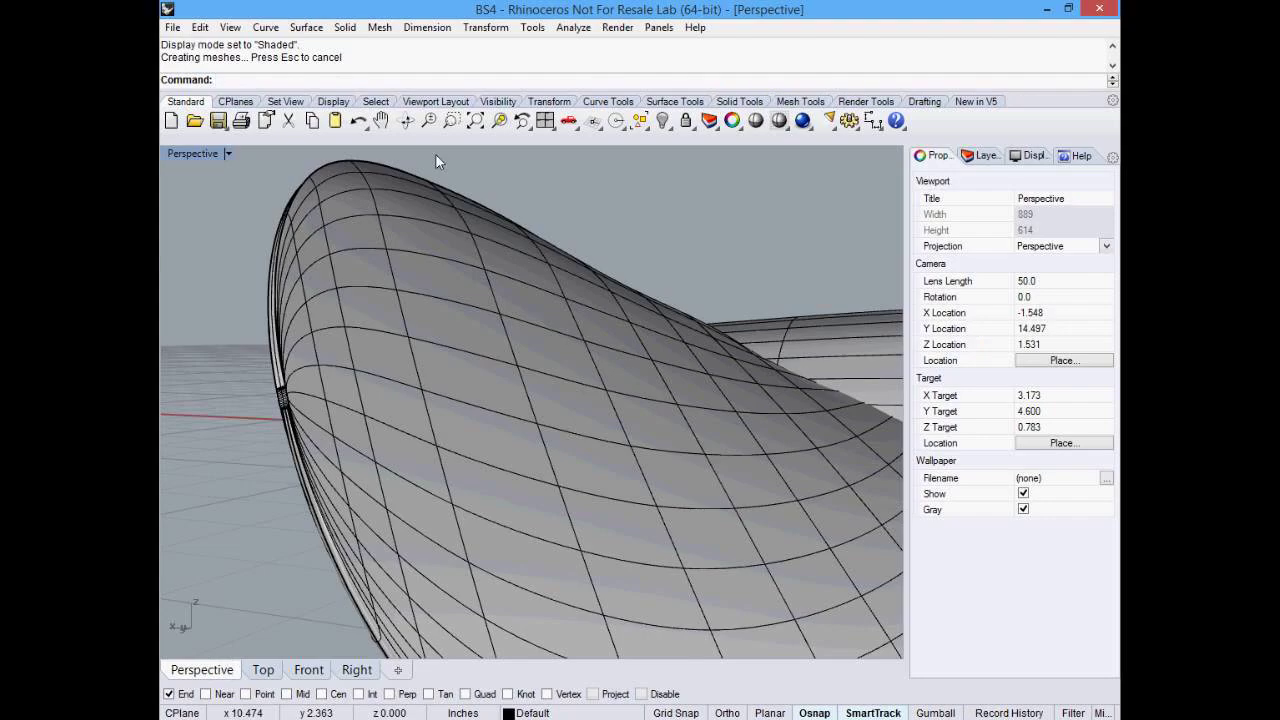
pyautogui.click(389, 394)
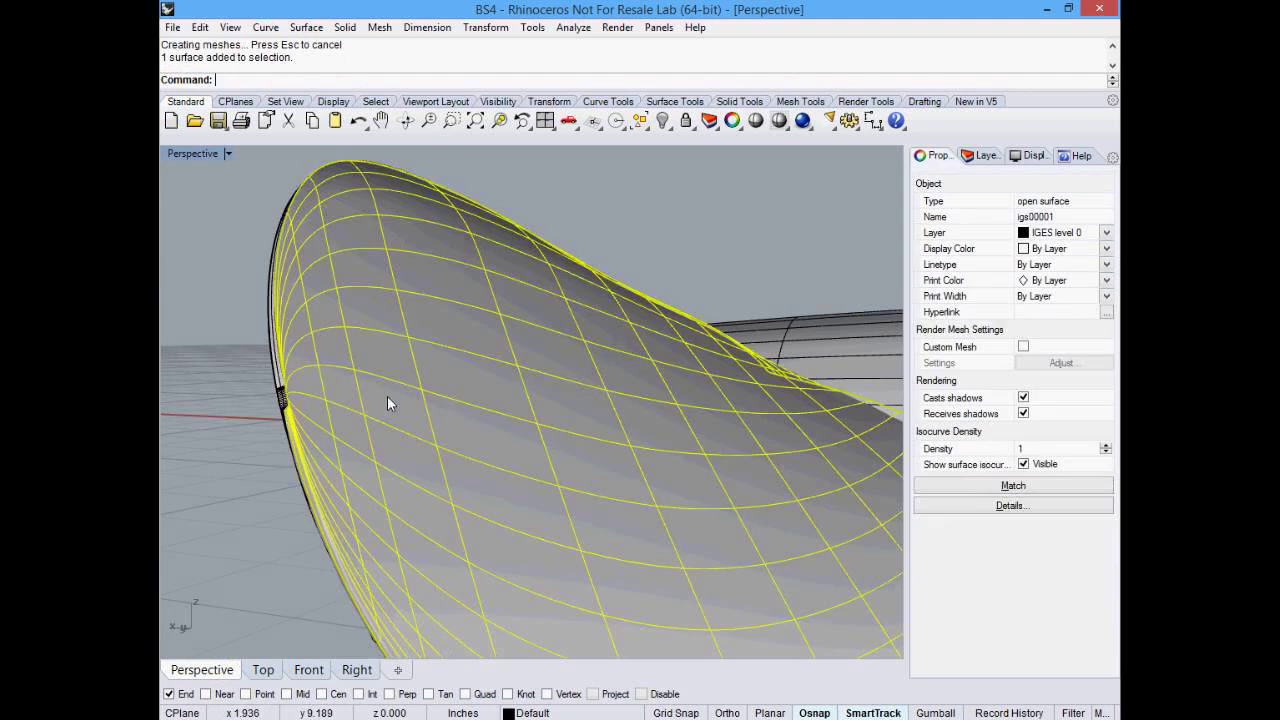
pyautogui.moveTo(389, 394); pyautogui.dragTo(300, 354, button='right')
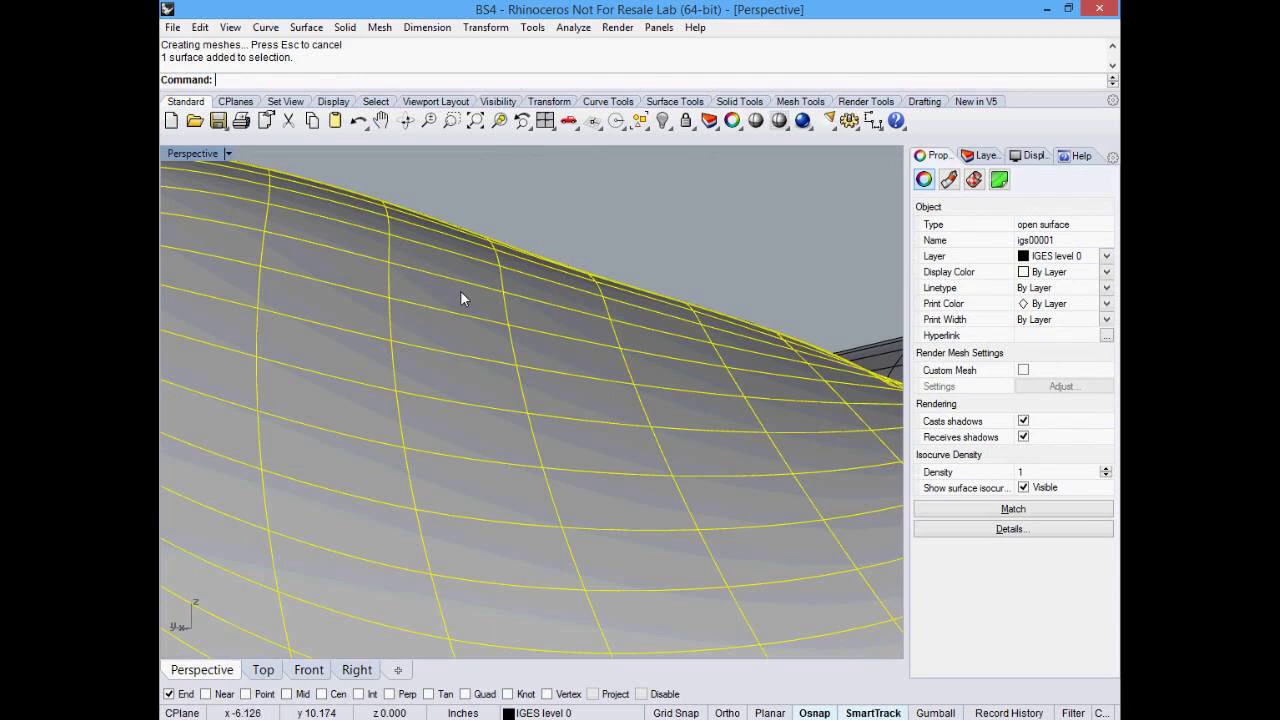
pyautogui.click(673, 266)
pyautogui.moveTo(673, 268); pyautogui.dragTo(681, 278, button='right')
pyautogui.scroll(-8, 652, 281)
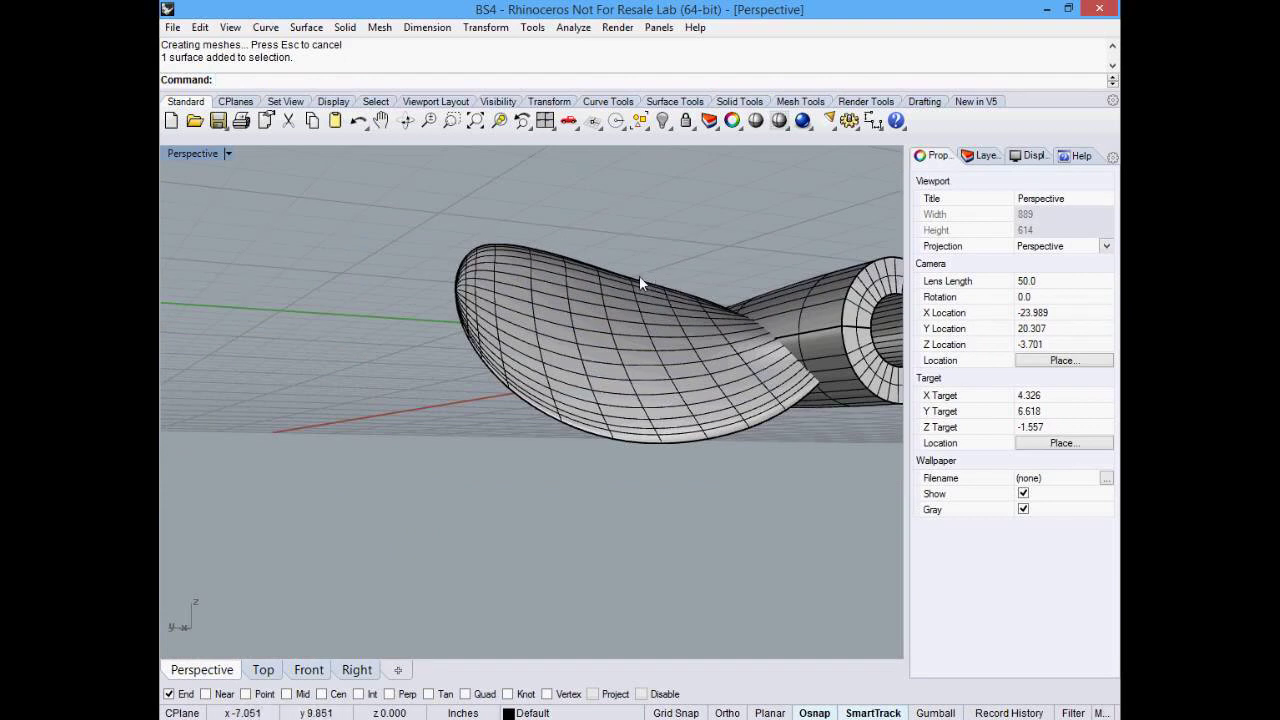
pyautogui.moveTo(670, 286); pyautogui.dragTo(665, 377, button='right')
pyautogui.scroll(-4, 665, 377)
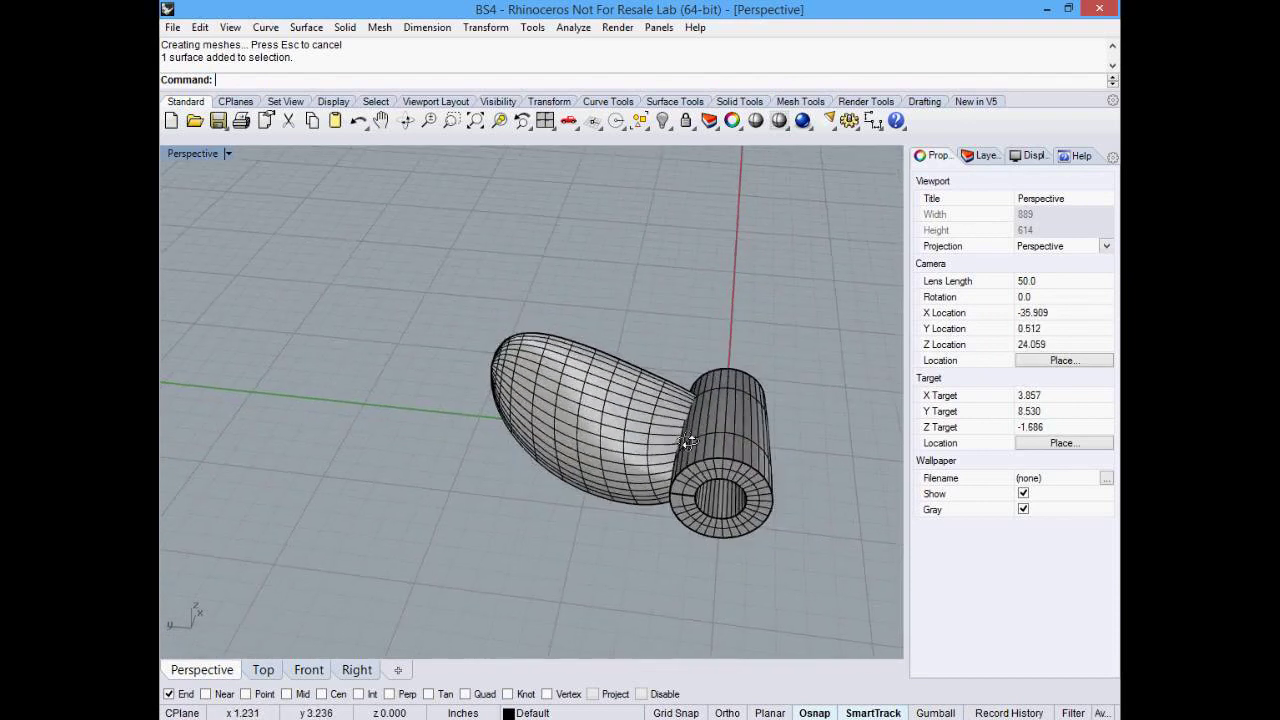
pyautogui.scroll(6, 738, 369)
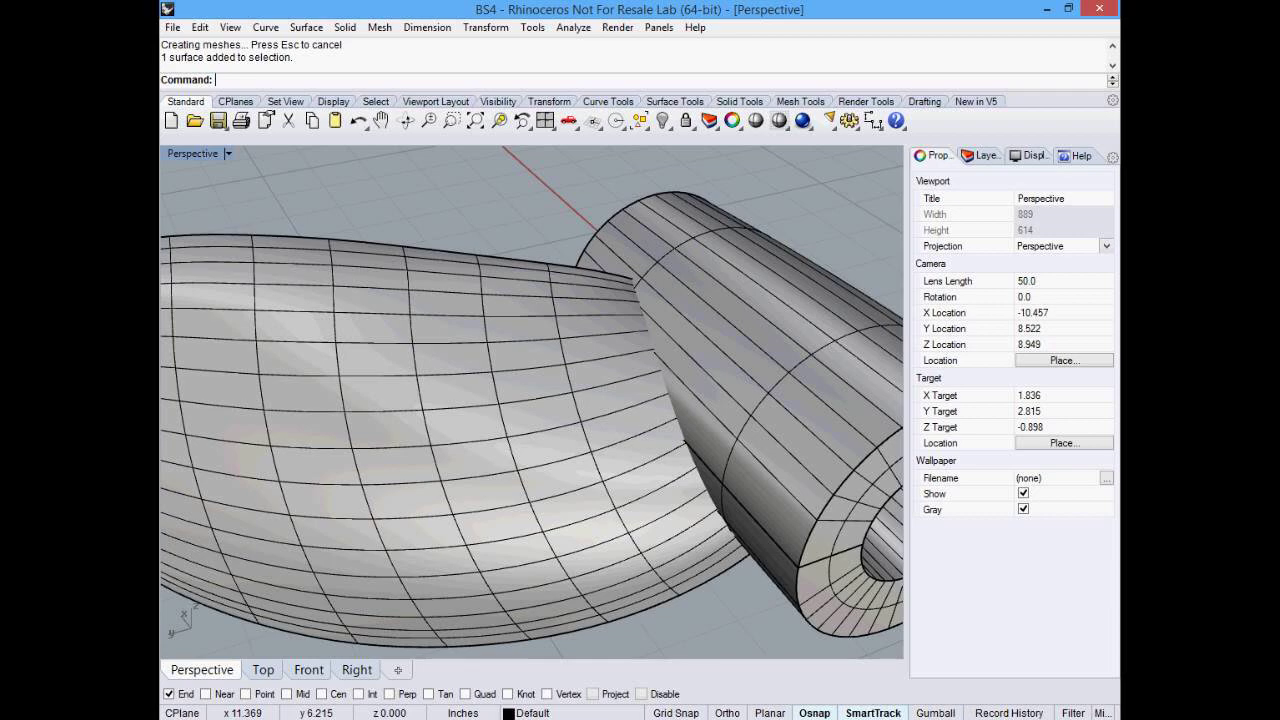
pyautogui.hotkey('alt', 'Tab')
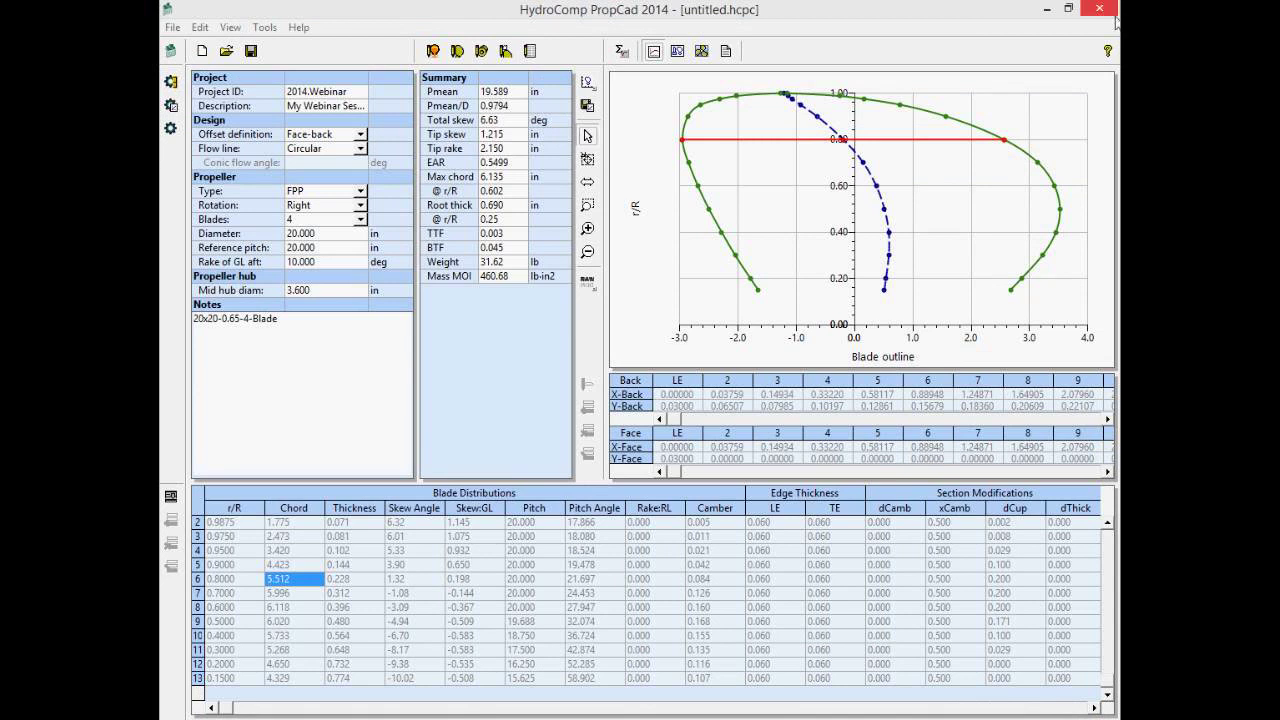
pyautogui.click(1042, 10)
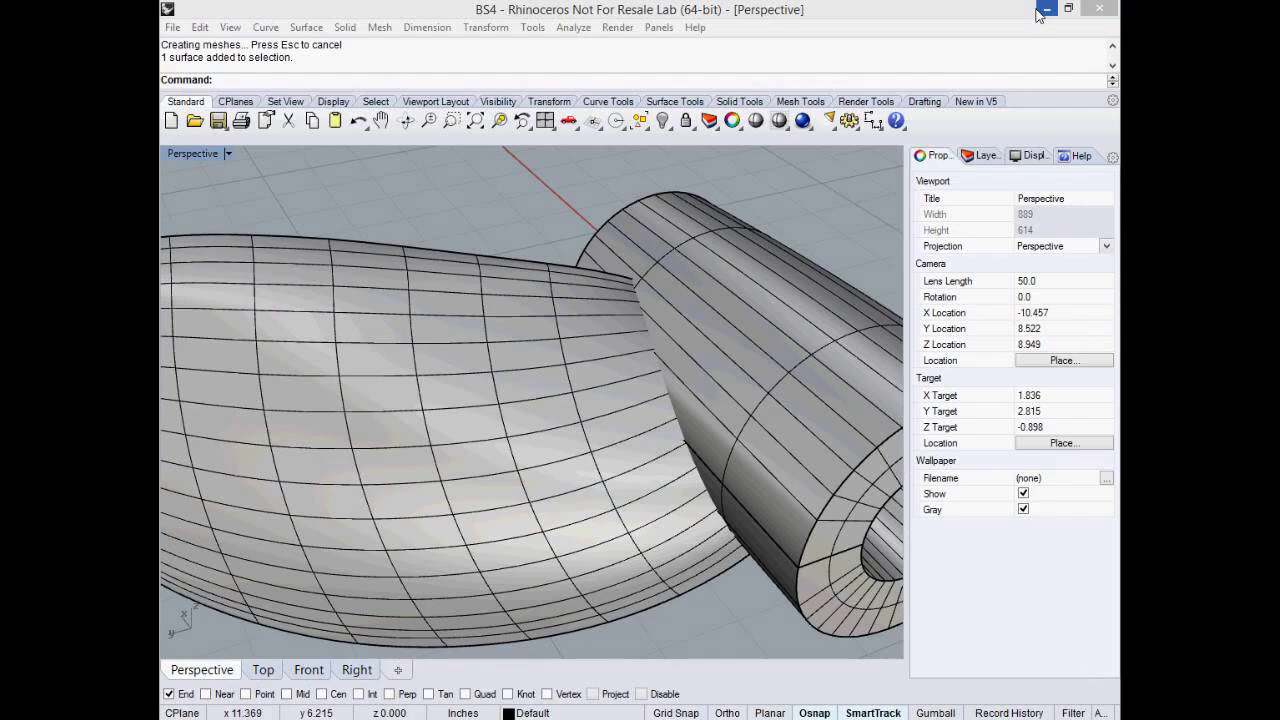
# - Minimize Rhinoceros to reveal the PowerPoint Upcoming Events slide
pyautogui.click(1044, 9)
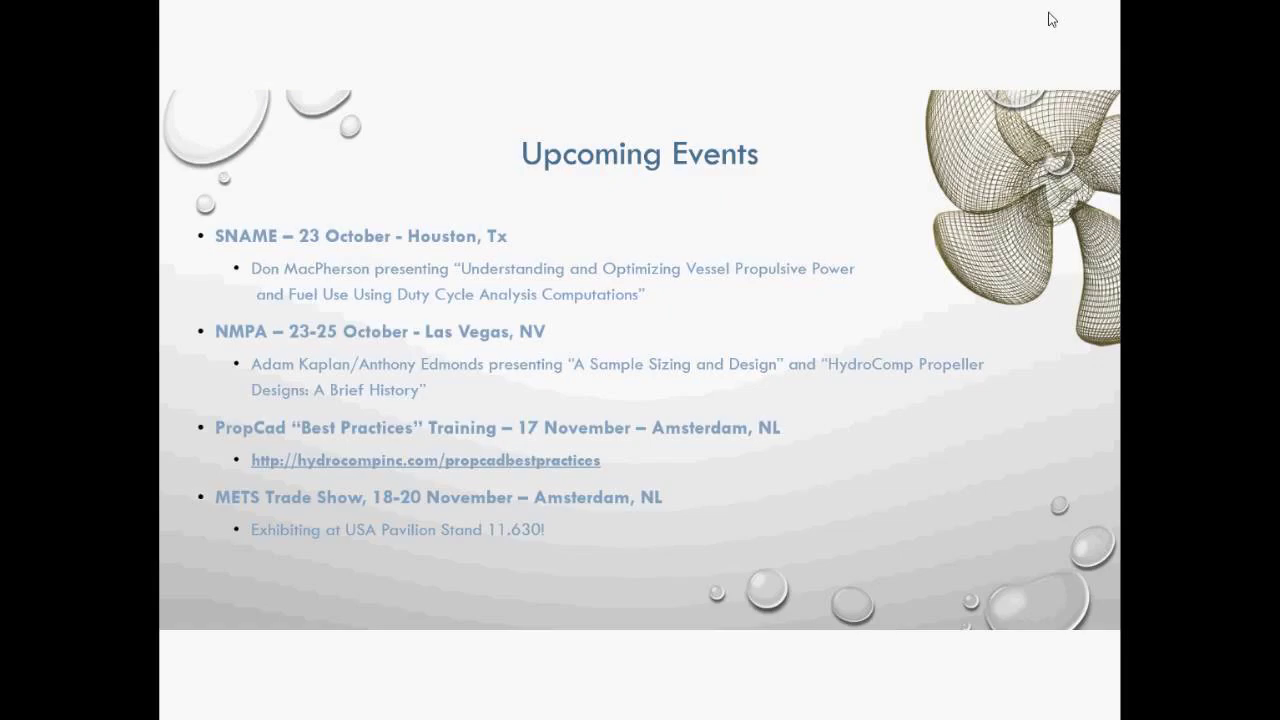